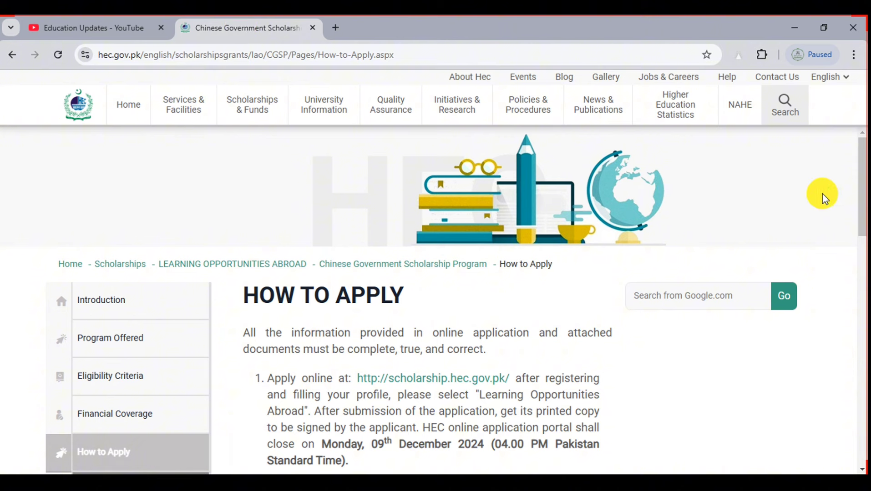
Open a new blank tab and close the HEC scholarship page
drag(861, 165, 861, 216)
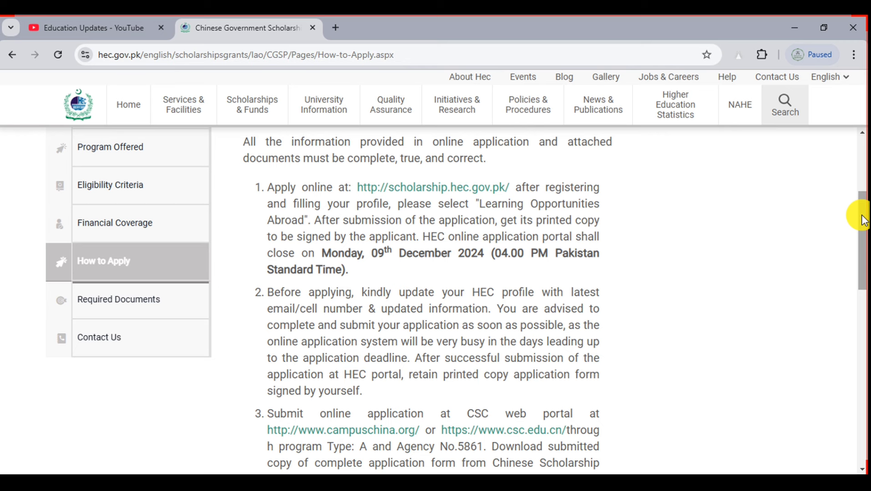
drag(863, 220, 865, 233)
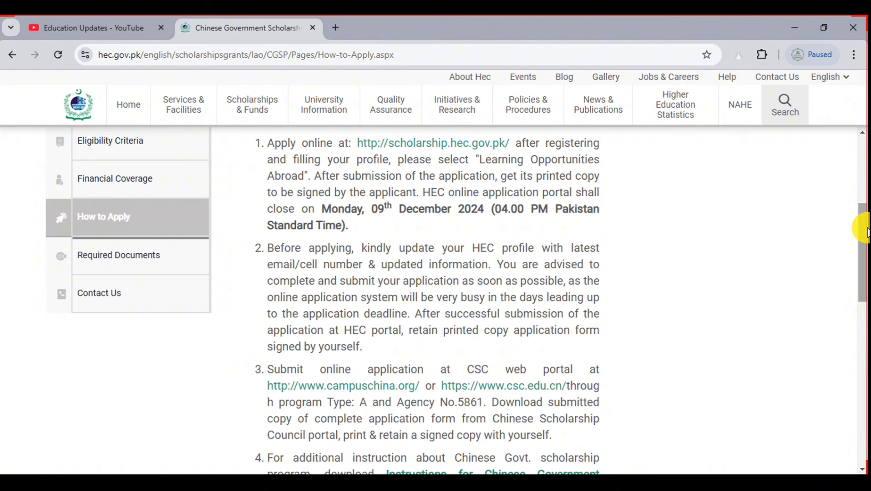
click(335, 27)
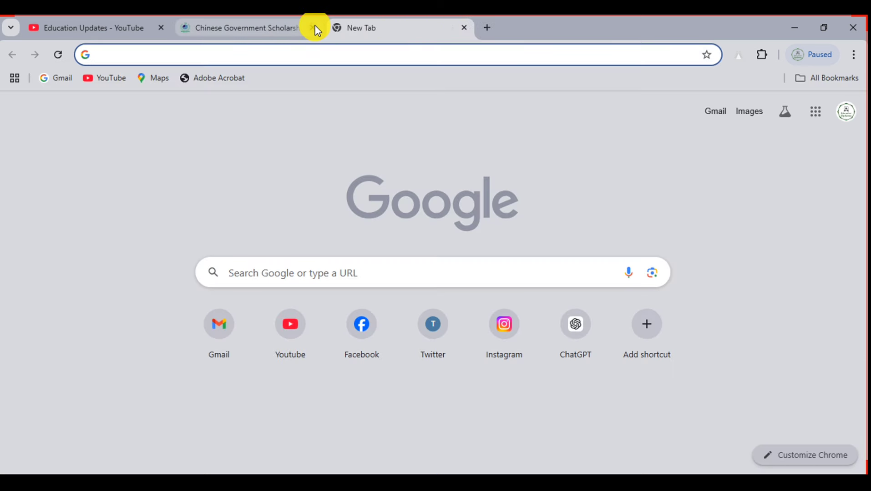
click(312, 29)
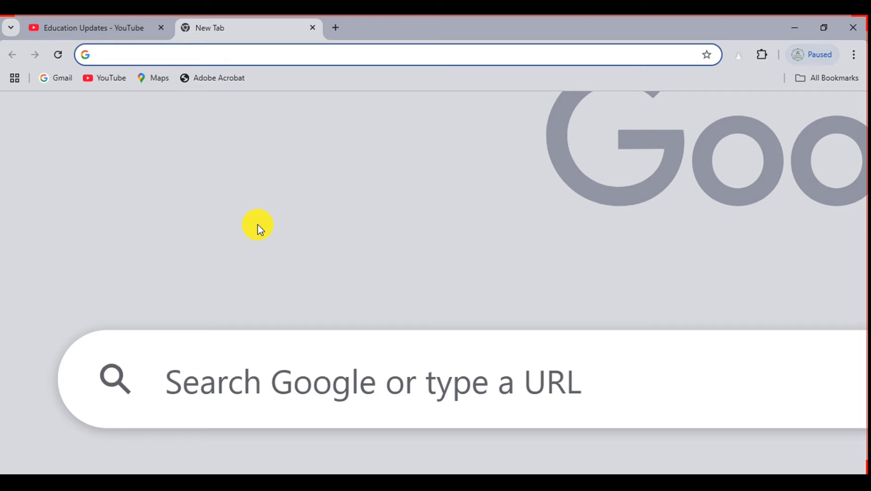
Enter campuschina.org in the Google search box to load the Campus China site
click(247, 384)
text(camou)
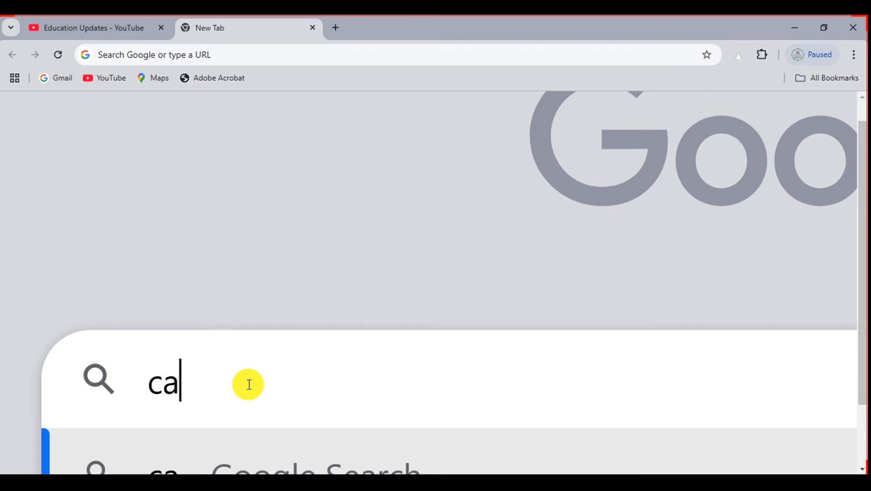
key(BackSpace)
key(BackSpace)
text(pus)
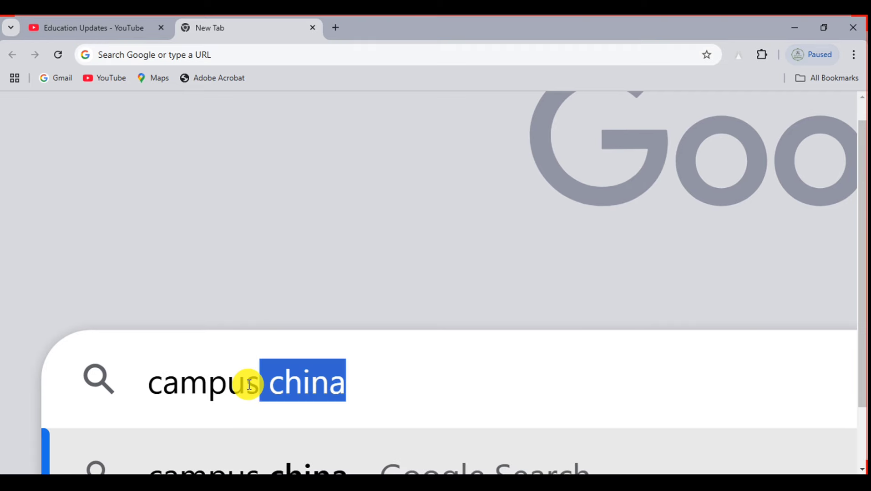
key(BackSpace)
text(china.org)
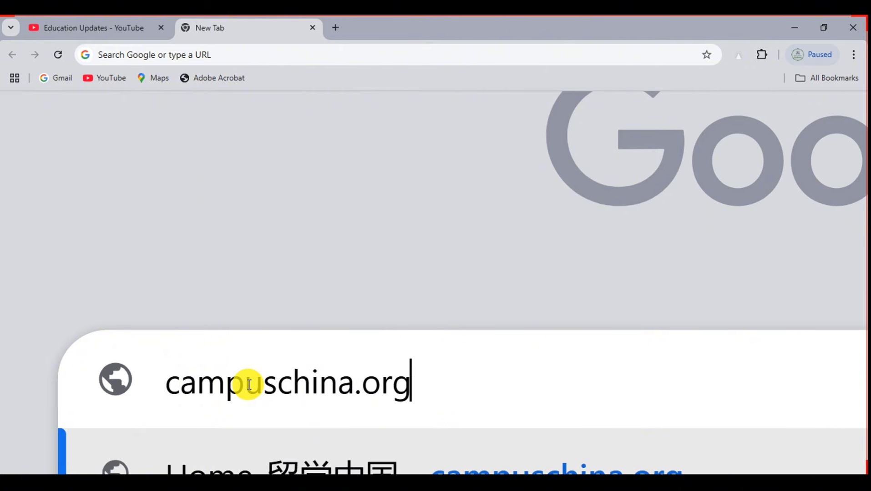
key(Return)
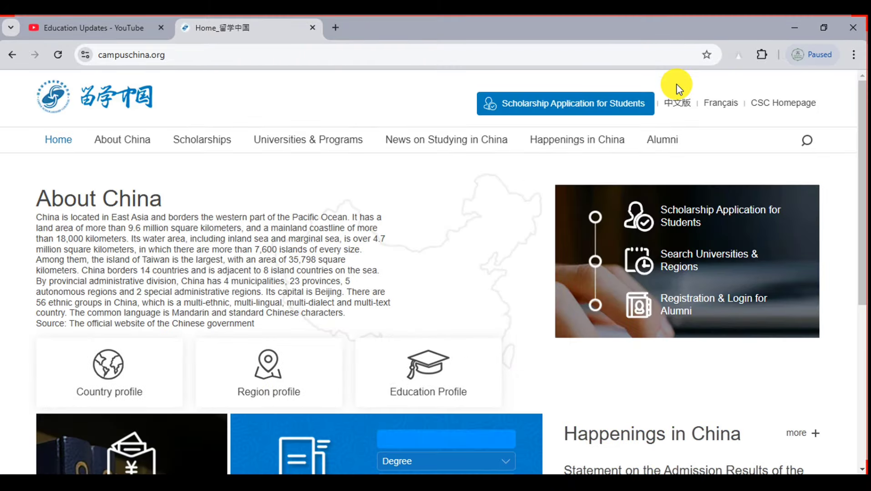
Follow the Scholarship Application for Students banner to the CGSIS login, closing the Campus China tab
scroll(676, 86, up, 5)
scroll(676, 87, up, 2)
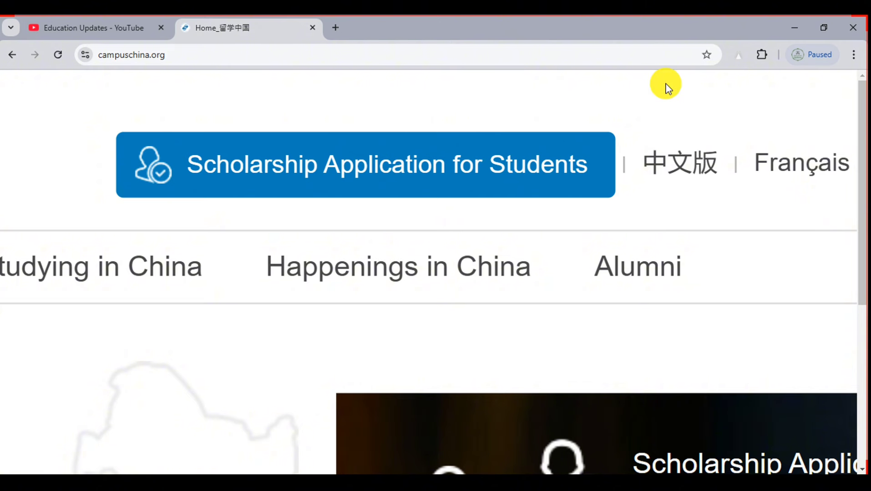
click(459, 157)
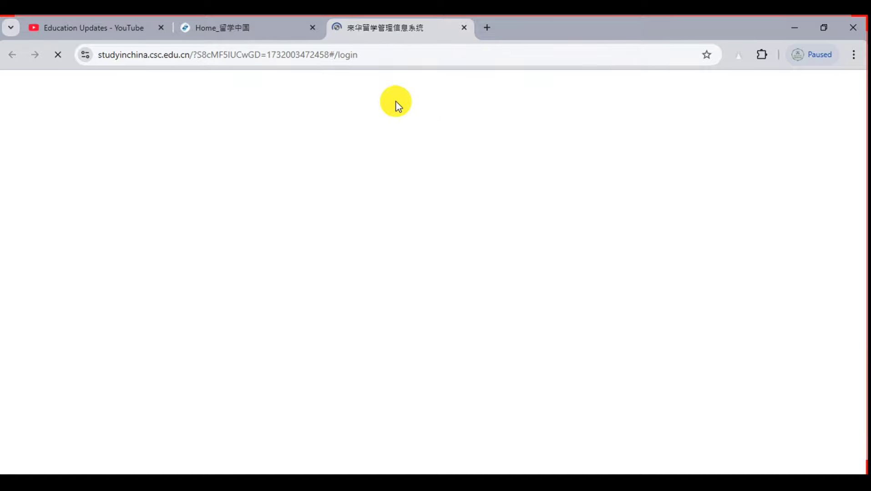
click(312, 28)
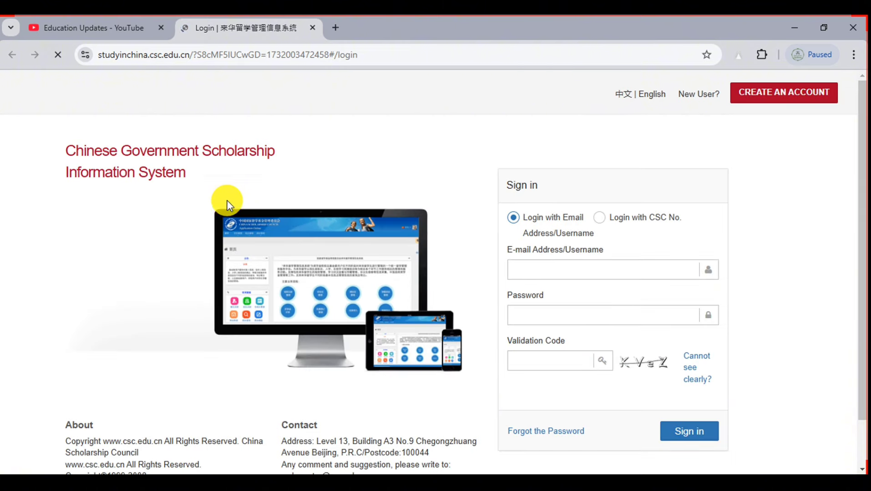
scroll(836, 191, down, 1)
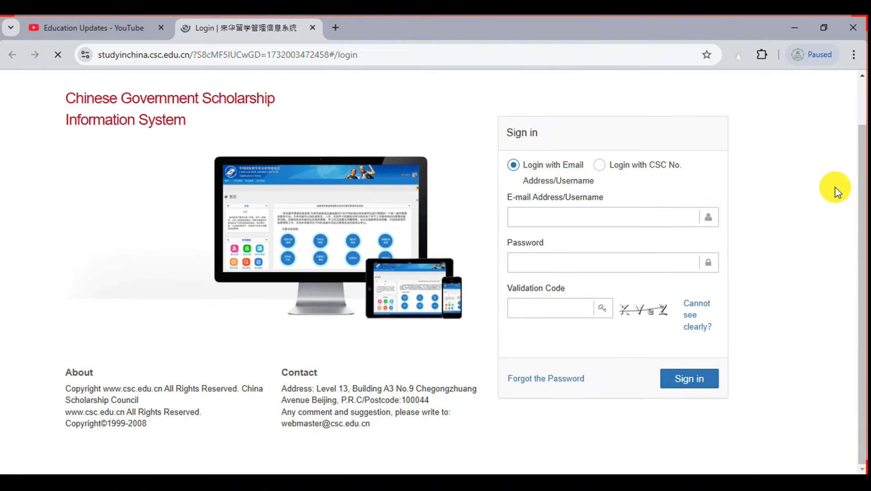
drag(861, 160, 862, 108)
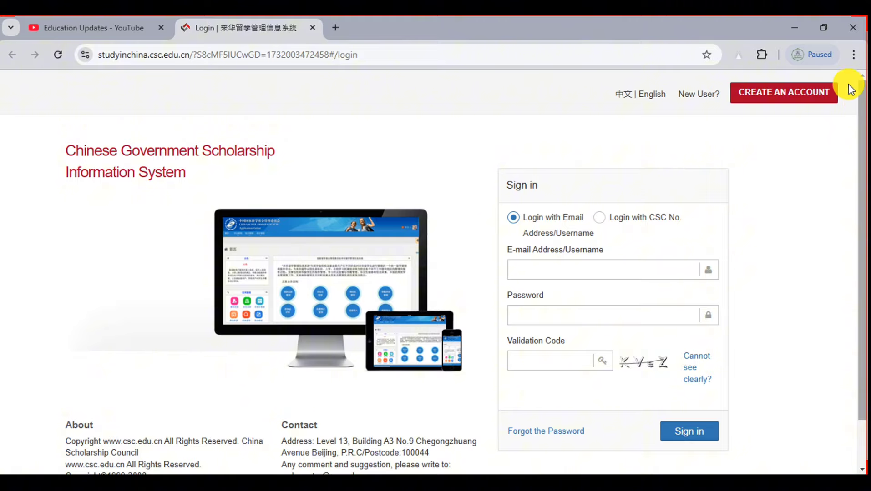
scroll(850, 87, up, 5)
Open the CREATE AN ACCOUNT registration form
click(692, 126)
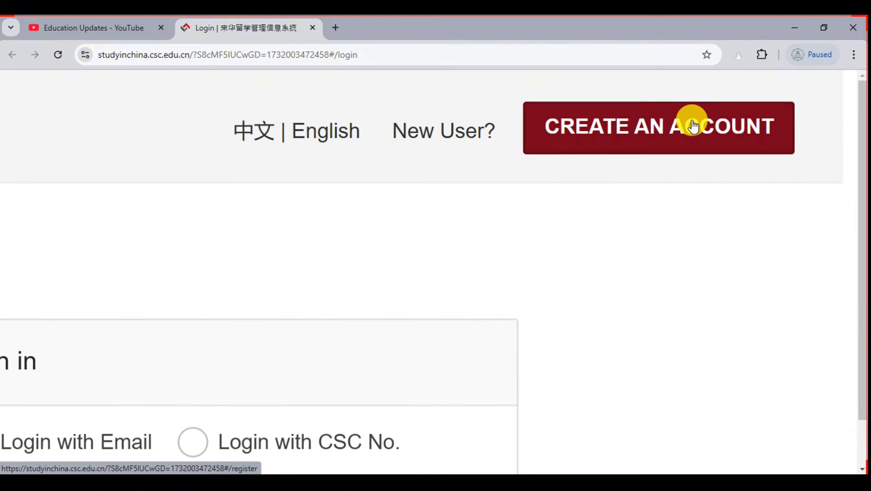
scroll(688, 123, down, 5)
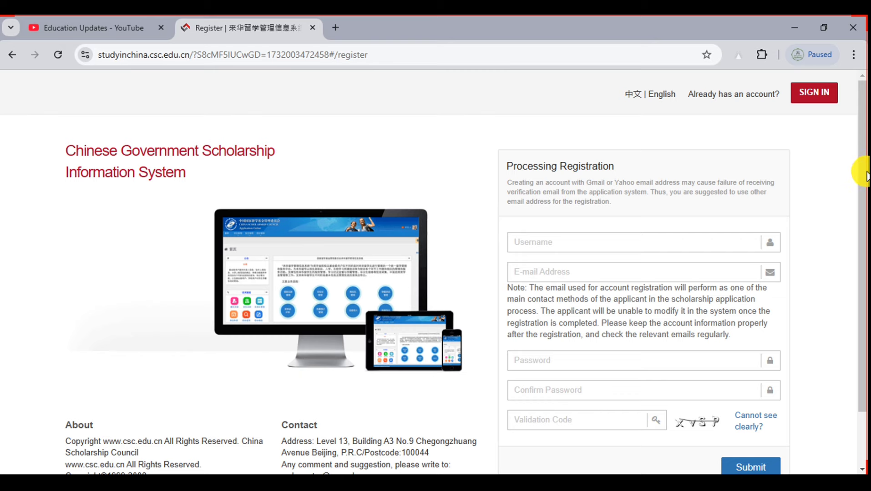
scroll(821, 336, up, 2)
scroll(820, 336, up, 2)
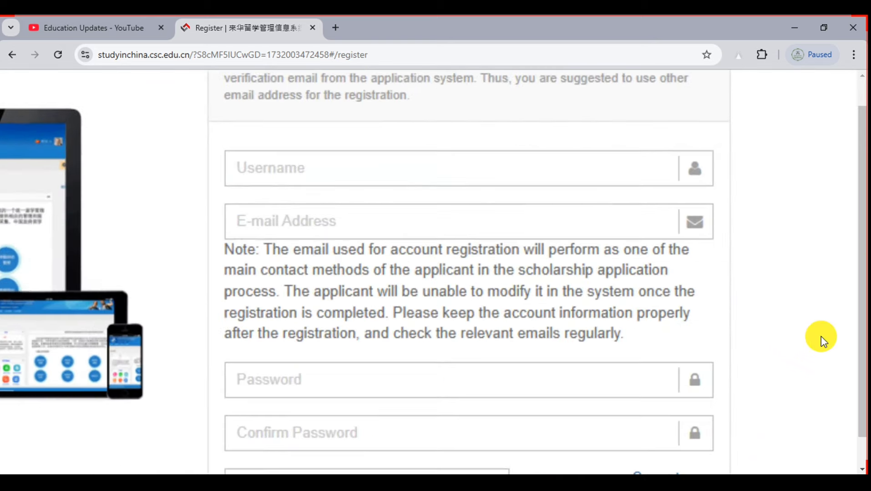
Fill in a username, e-mail address and validation code on the registration form
click(211, 167)
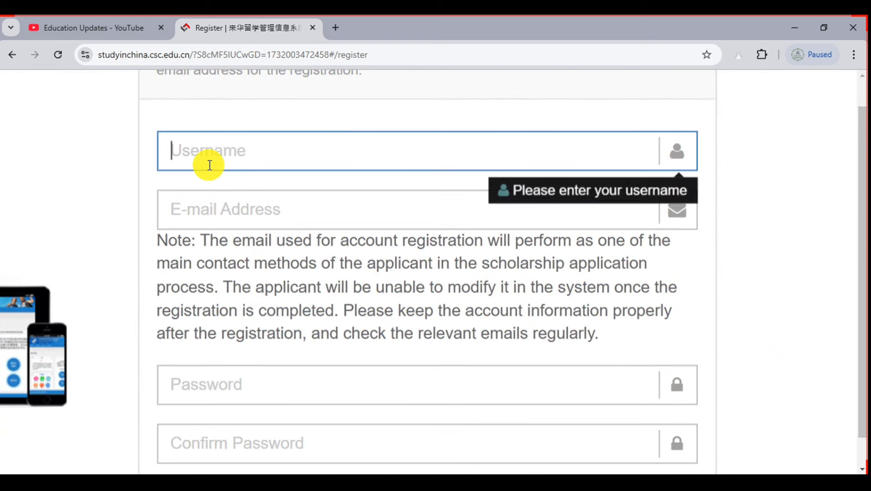
text(Awais123)
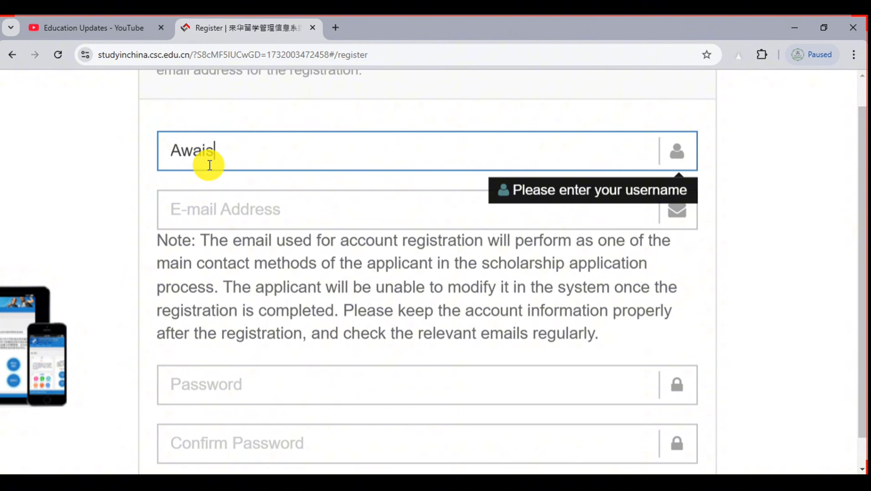
click(222, 206)
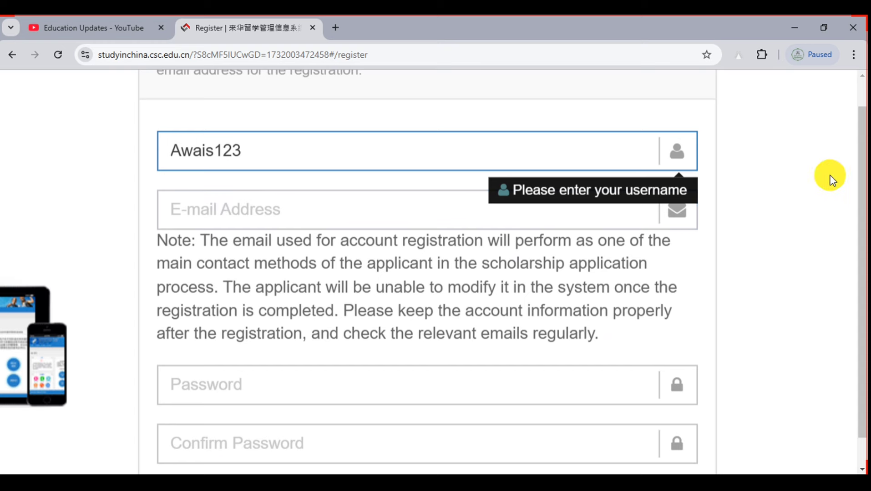
drag(857, 140, 857, 169)
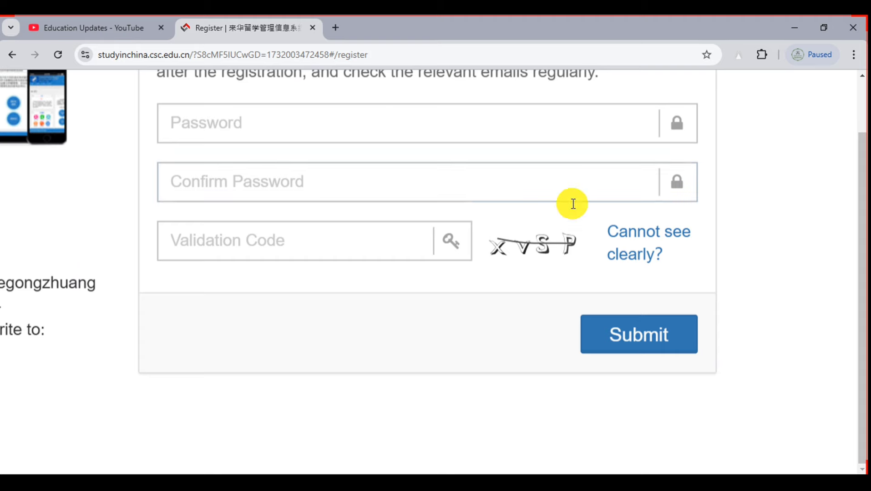
ctrl+scroll(606, 248, up, 1)
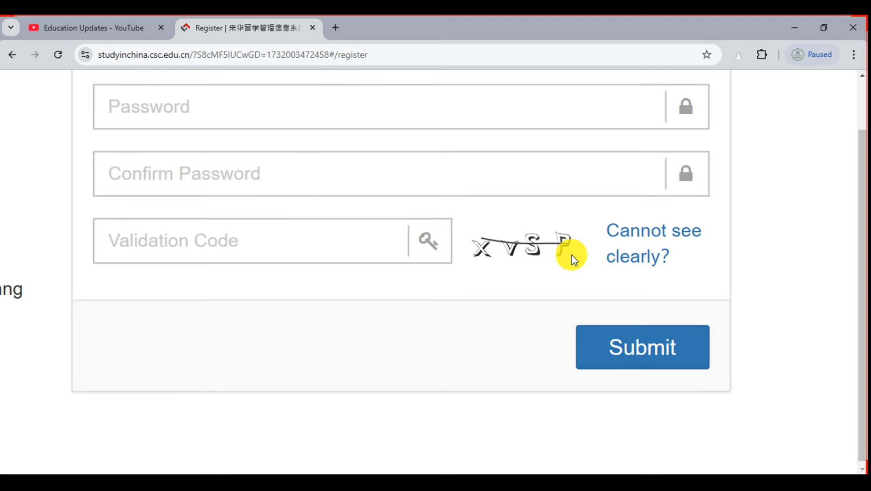
click(321, 252)
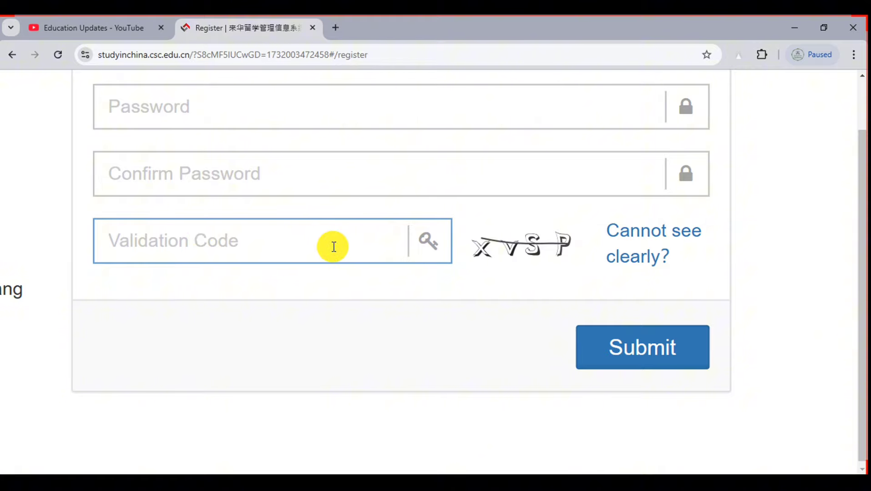
ctrl+scroll(334, 246, down, 3)
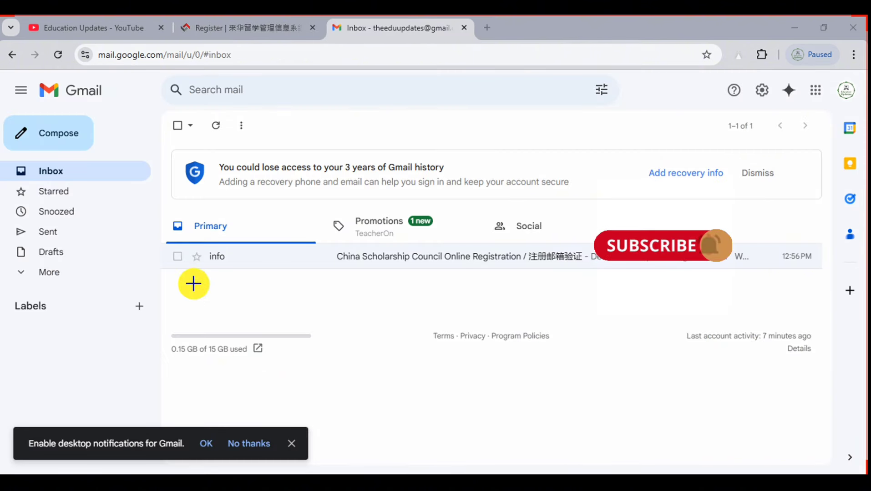
Follow the activation link in the China Scholarship Council registration email to the sign-in page
mouse_move(161, 243)
mouse_down()
mouse_move(661, 280)
mouse_move(767, 272)
mouse_up()
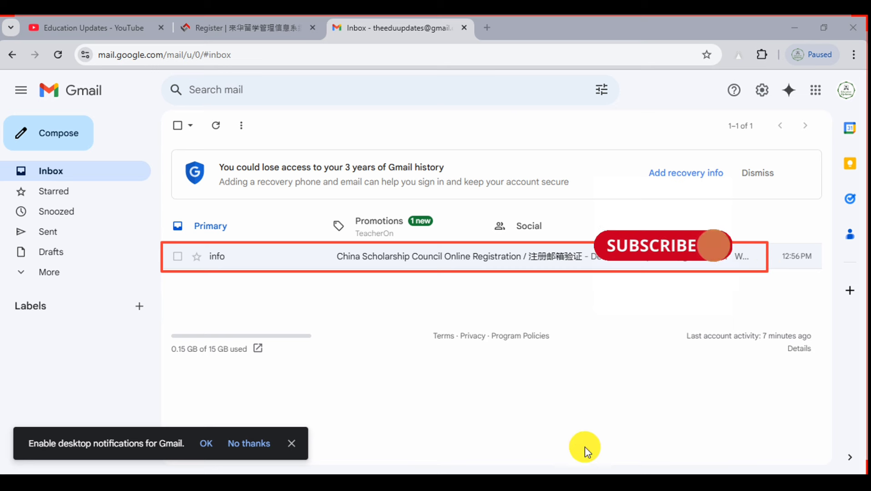
key(Escape)
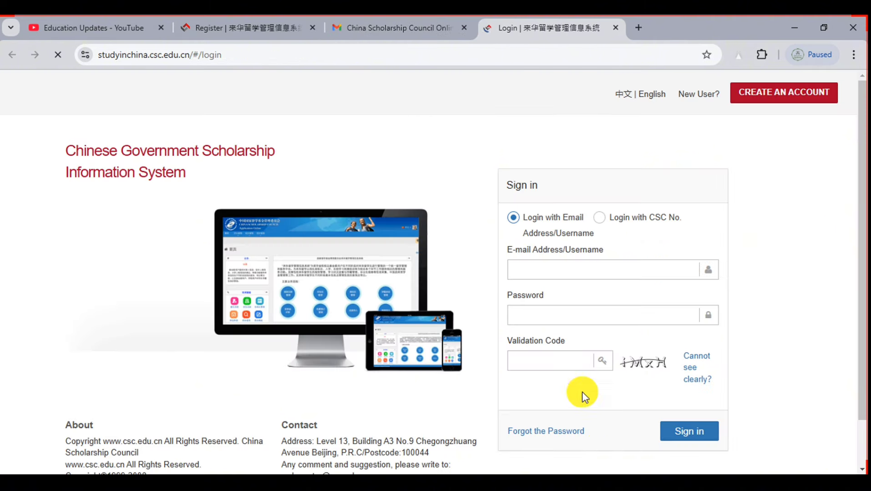
Close the Gmail and old Register tabs, leaving the CGSIS login page
click(464, 28)
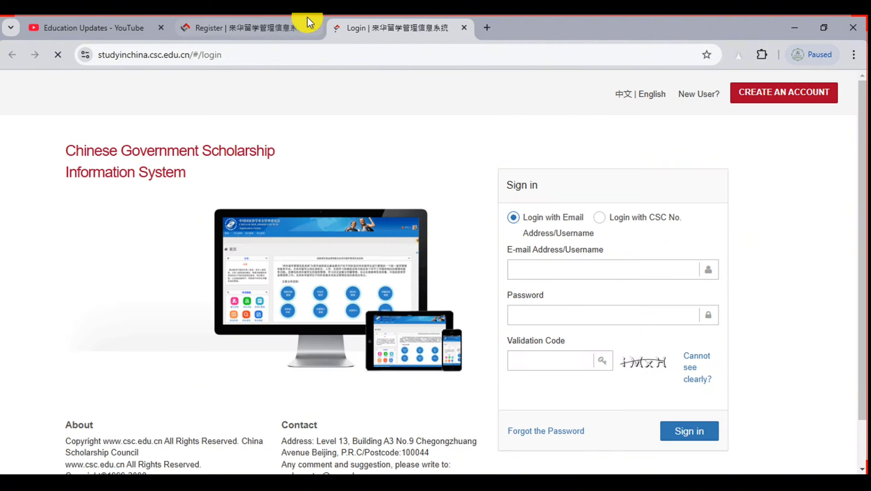
click(313, 27)
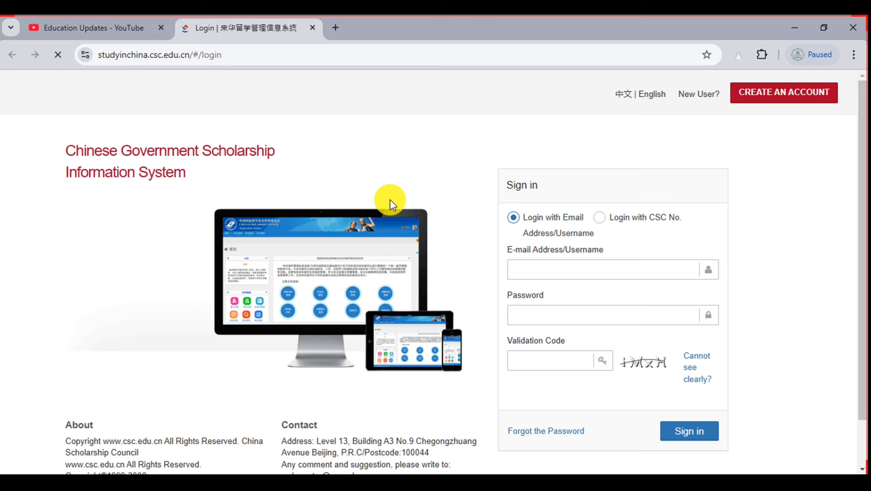
drag(857, 123, 861, 157)
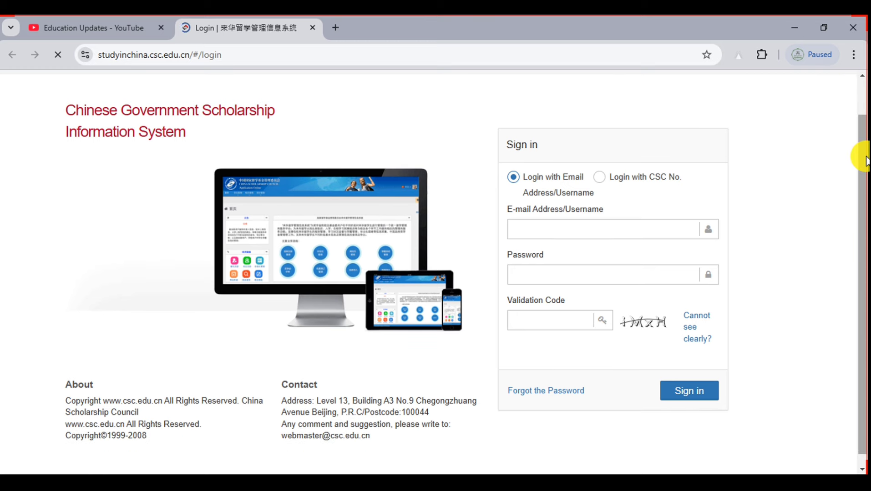
scroll(790, 220, up, 5)
Sign in with the account e-mail, password and validation code
click(429, 232)
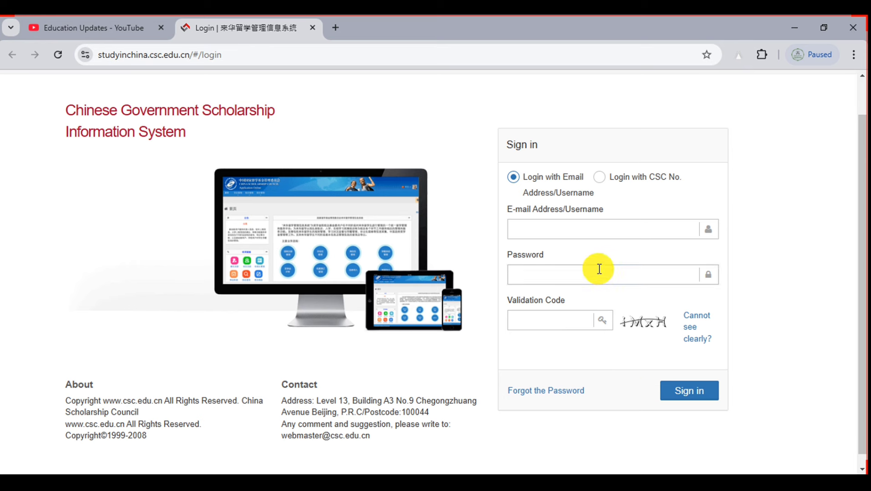
click(545, 276)
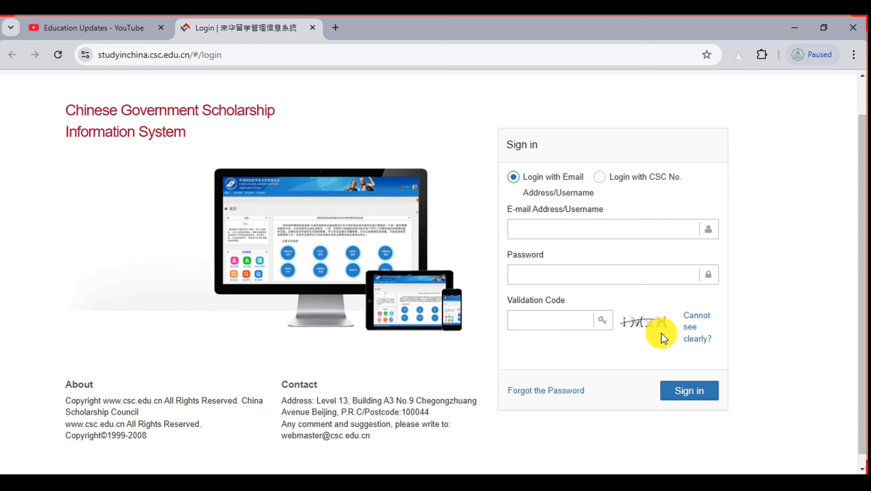
click(546, 321)
click(688, 396)
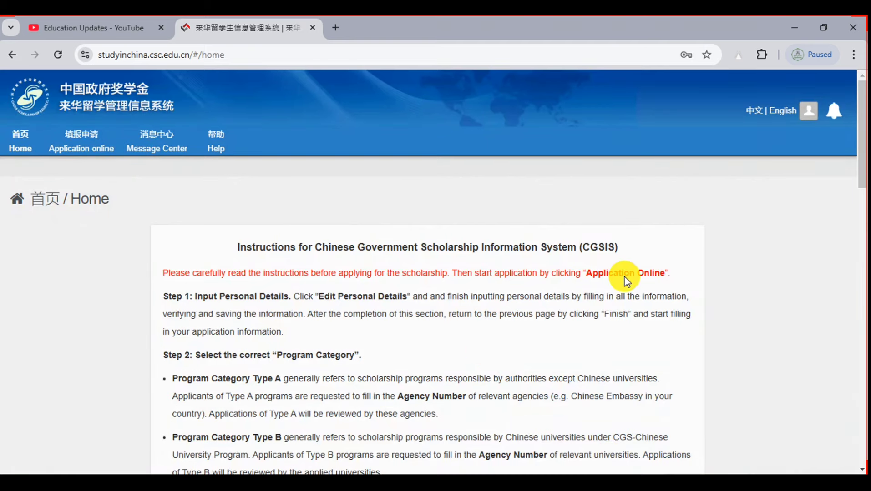
drag(862, 116, 865, 162)
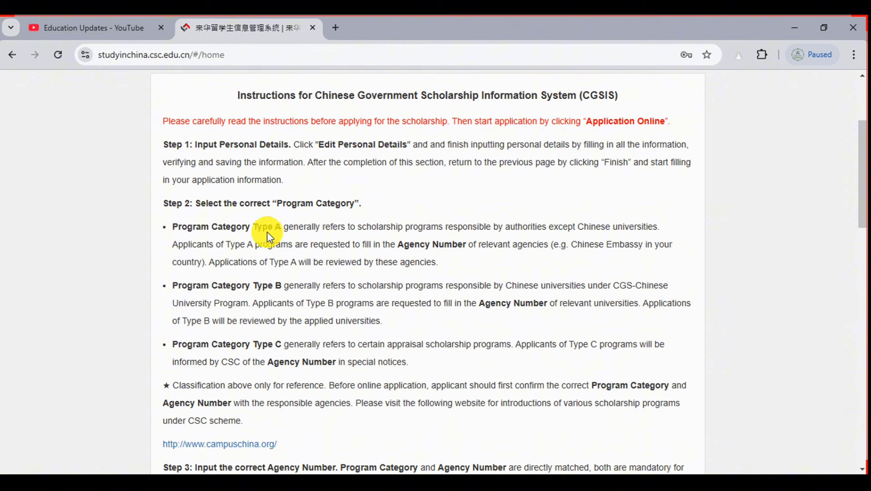
scroll(234, 340, up, 3)
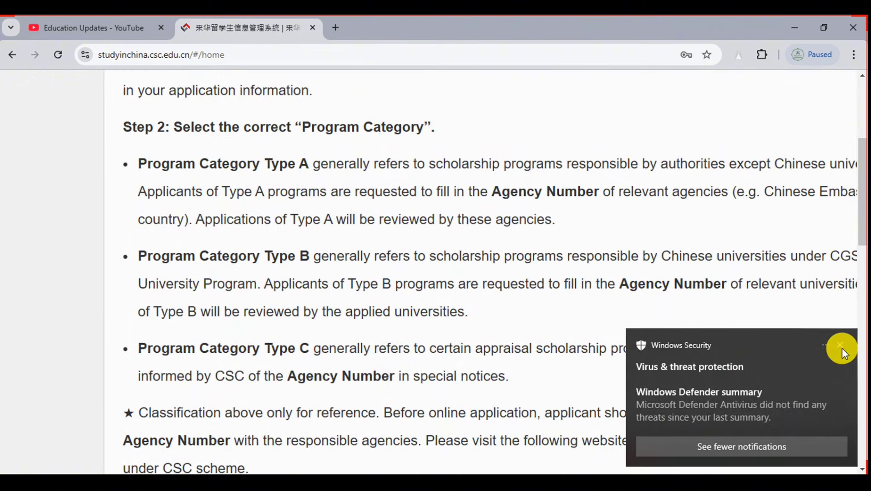
click(840, 346)
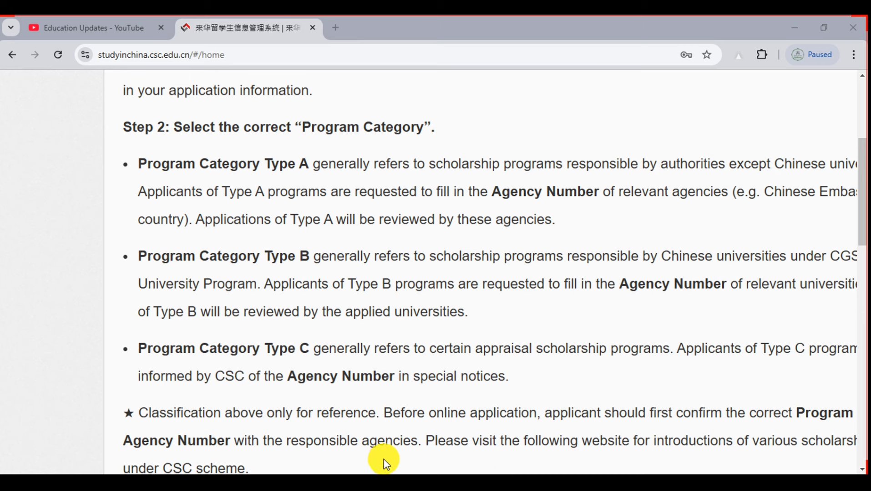
drag(106, 150, 324, 192)
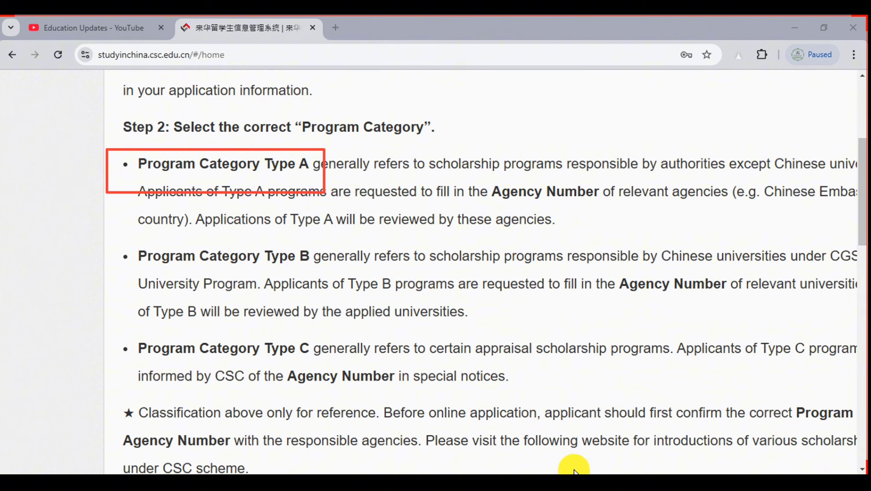
drag(114, 232, 331, 296)
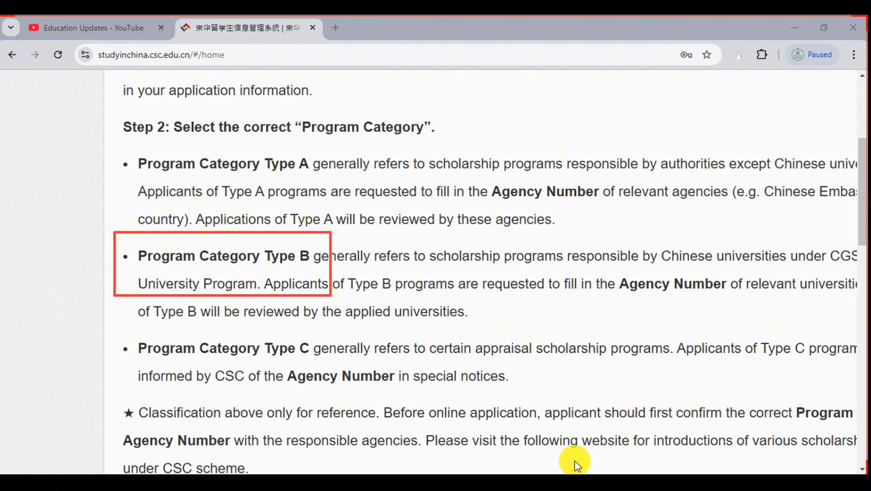
drag(94, 310, 339, 365)
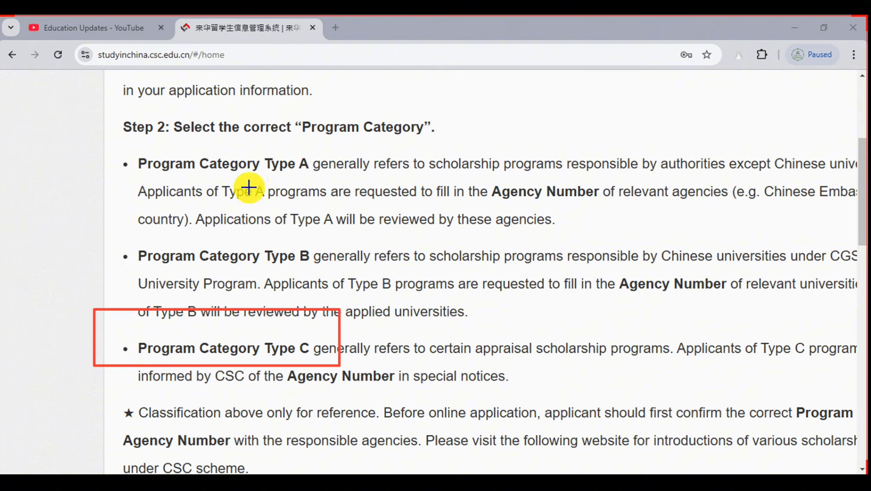
drag(106, 136, 347, 187)
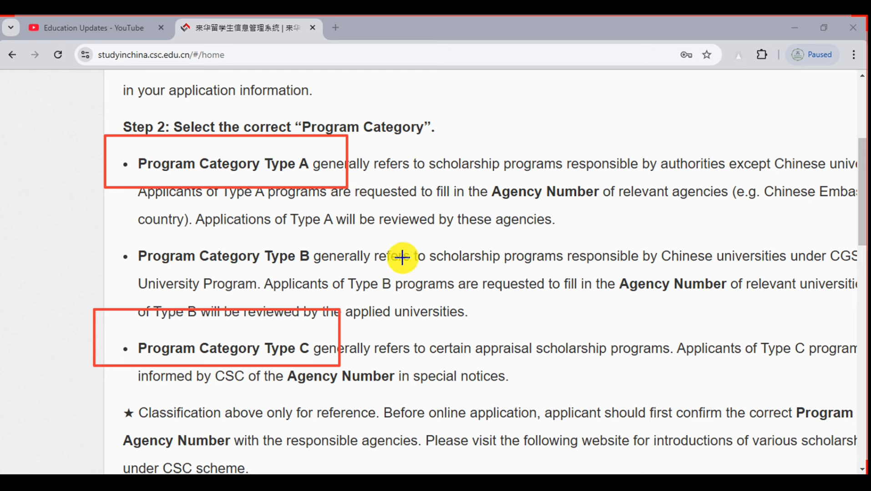
key(Escape)
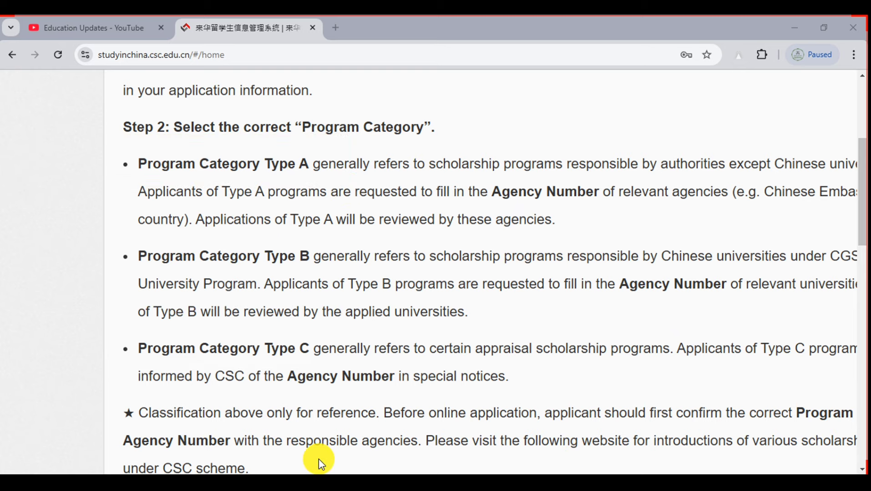
key(ctrl+minus)
key(ctrl+minus)
key(ctrl+minus)
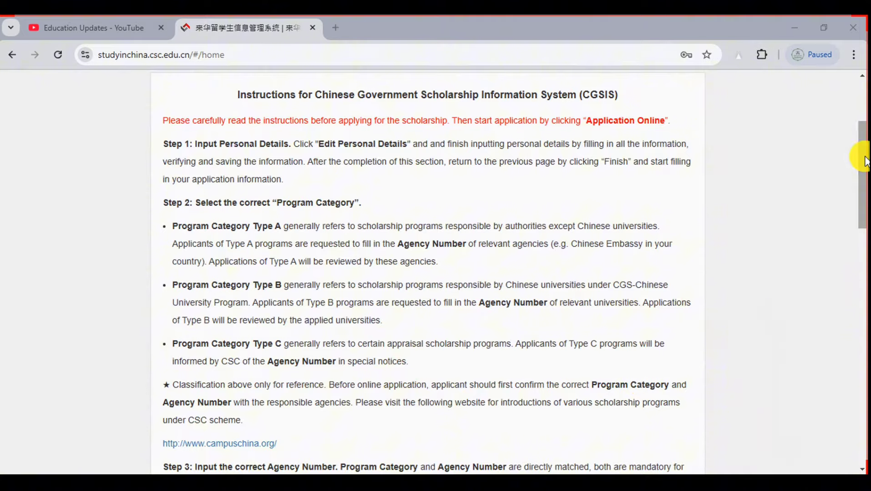
drag(861, 156, 866, 97)
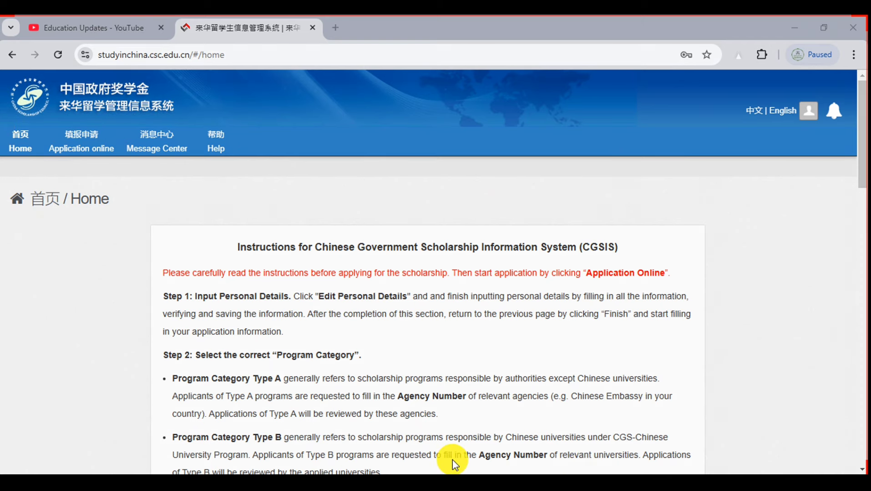
drag(728, 418, 213, 265)
mouse_move(135, 239)
mouse_down()
mouse_move(175, 188)
mouse_move(116, 150)
mouse_move(111, 166)
mouse_up()
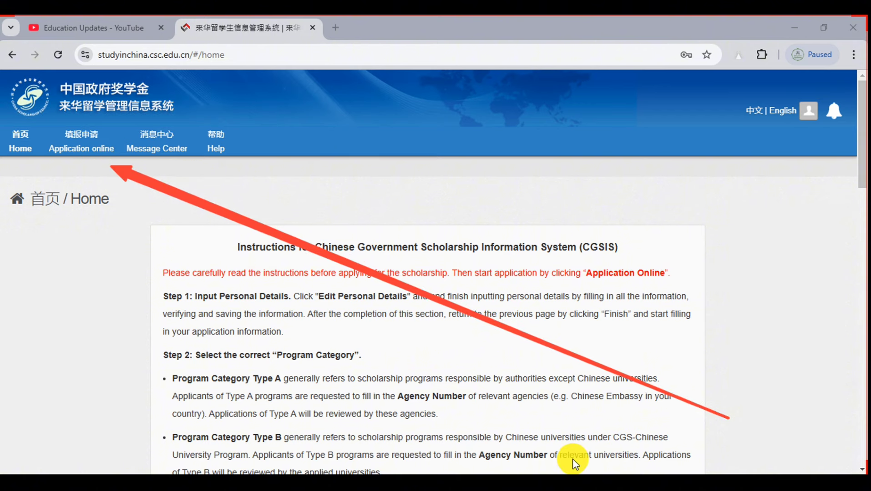
key(Escape)
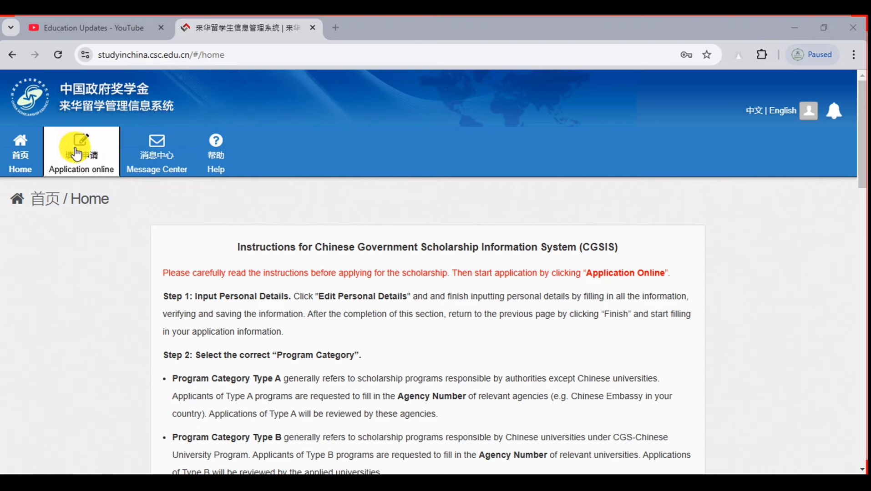
Go to Application online, outline the personal details step and application types, then open Edit Personal Details
click(80, 159)
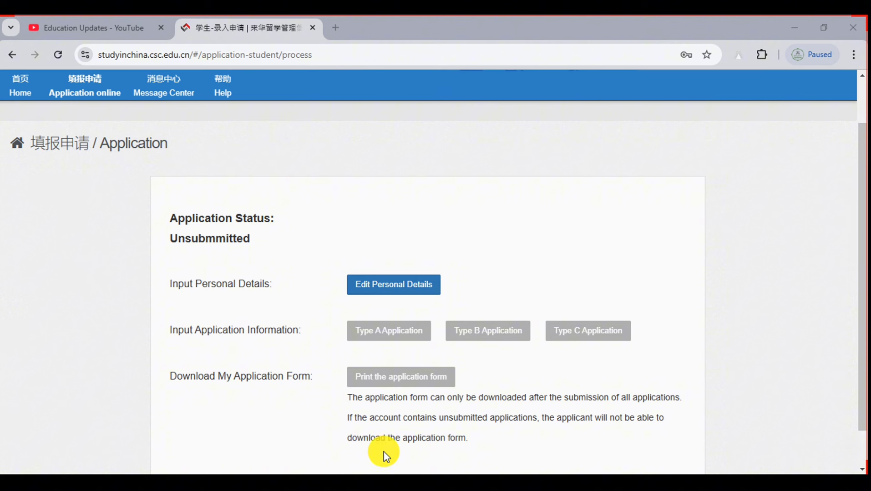
mouse_move(332, 312)
mouse_down()
mouse_move(645, 363)
mouse_move(674, 347)
mouse_up()
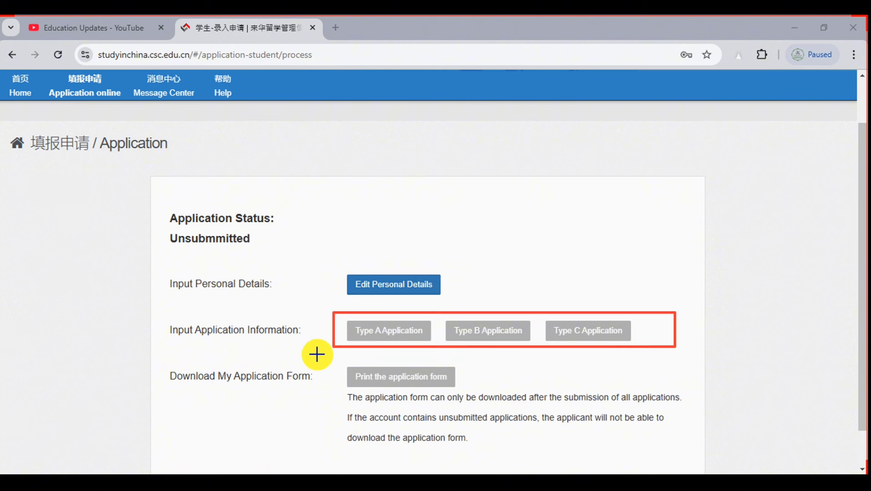
drag(317, 354, 548, 378)
key(Escape)
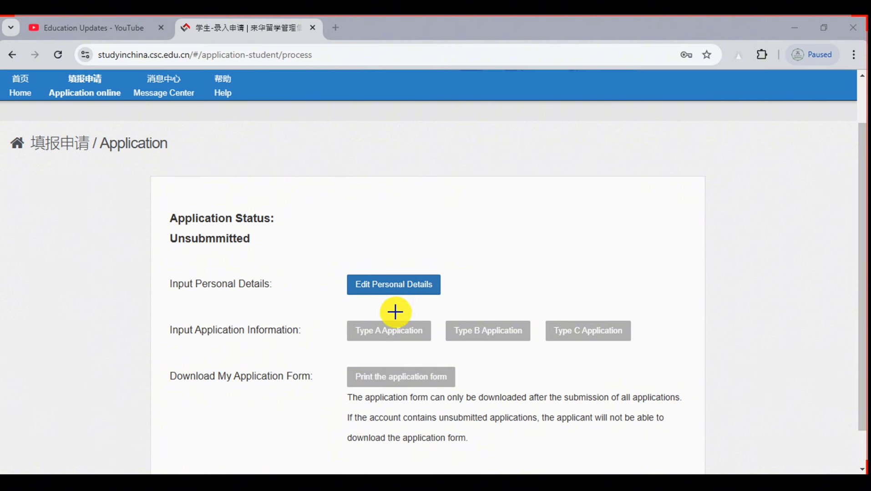
drag(334, 265, 460, 304)
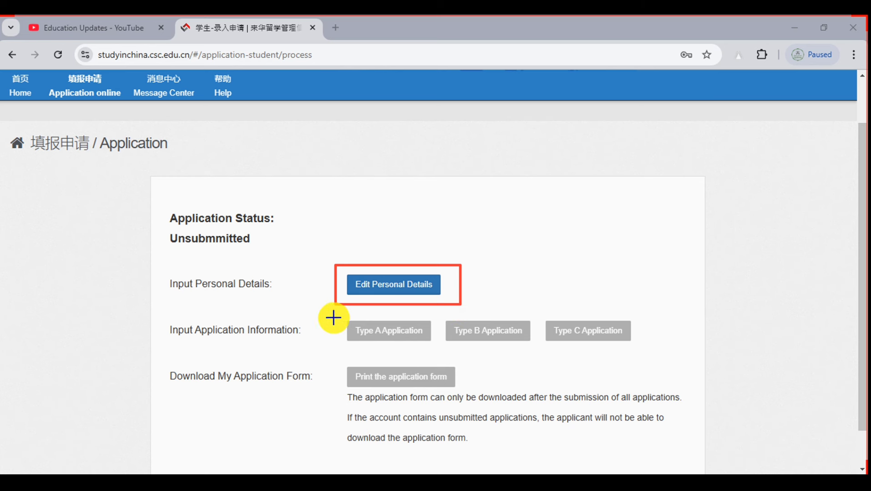
drag(324, 309, 677, 356)
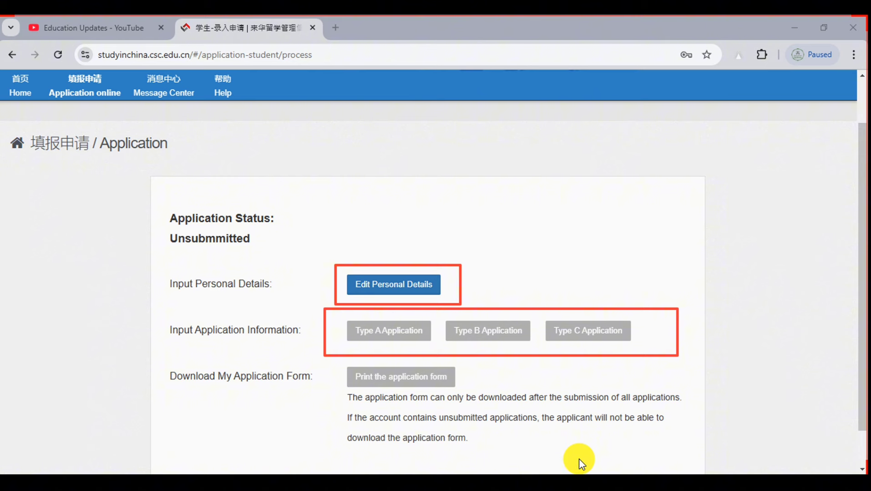
click(405, 289)
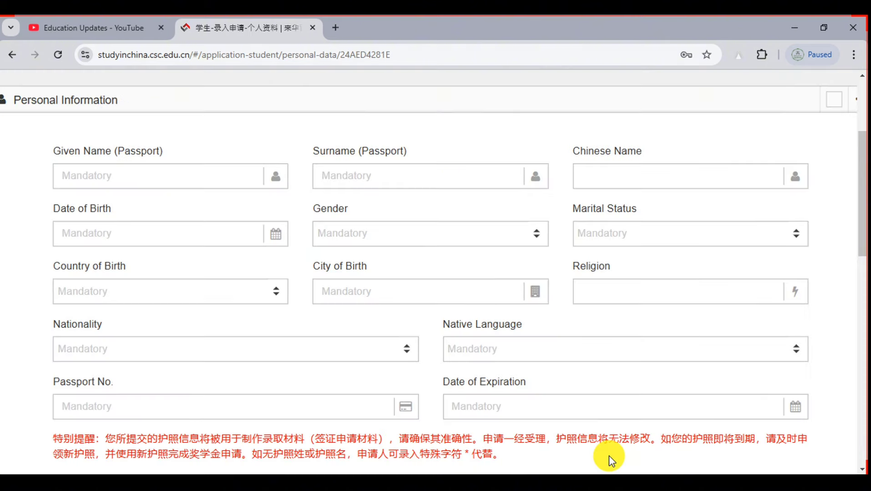
Point an arrow at the Personal Information heading and enter the applicant's passport given name
key(ctrl+2)
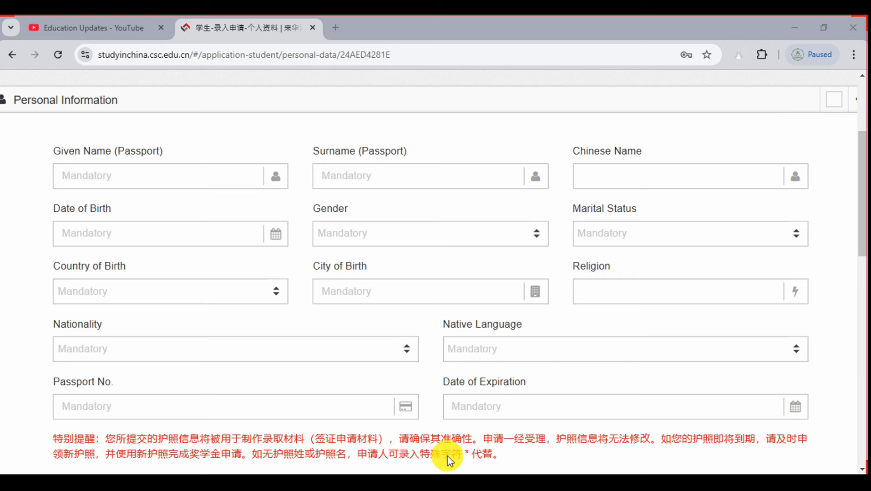
mouse_move(332, 303)
mouse_down()
mouse_move(136, 167)
mouse_move(87, 114)
mouse_up()
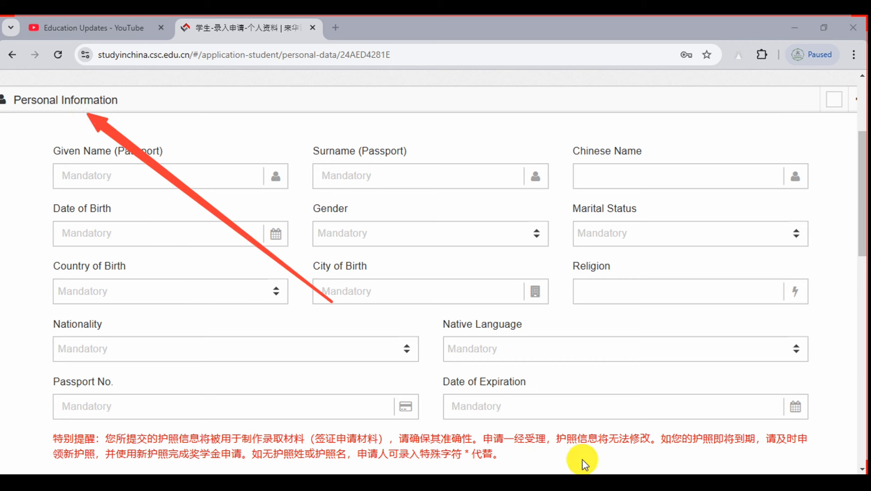
key(Escape)
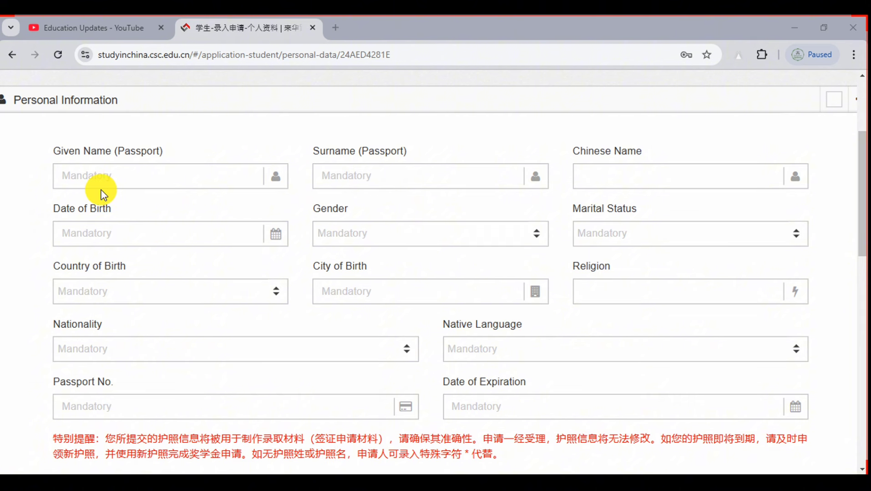
click(480, 180)
click(156, 183)
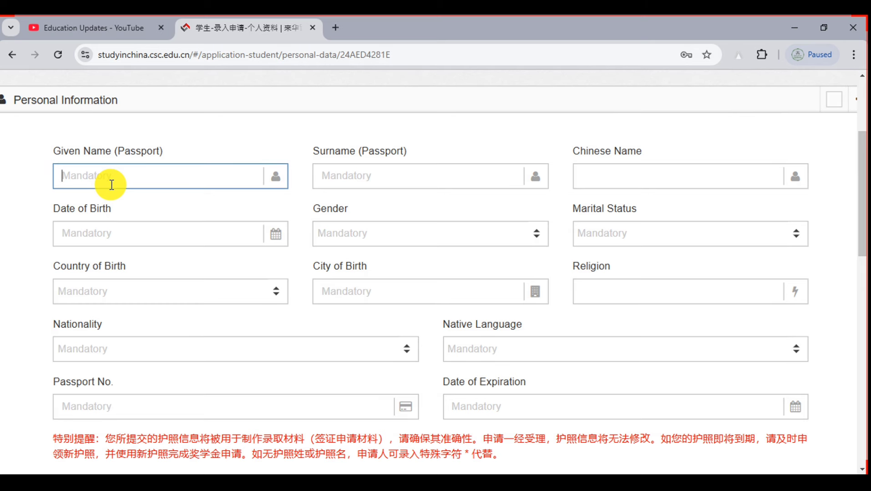
Type then delete the surname, leaving Surname and Chinese Name blank
click(340, 176)
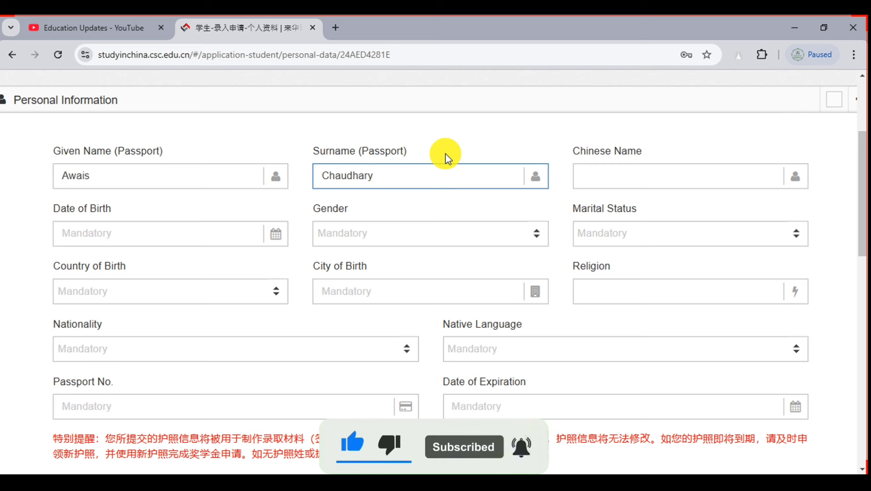
drag(379, 181, 280, 187)
key(BackSpace)
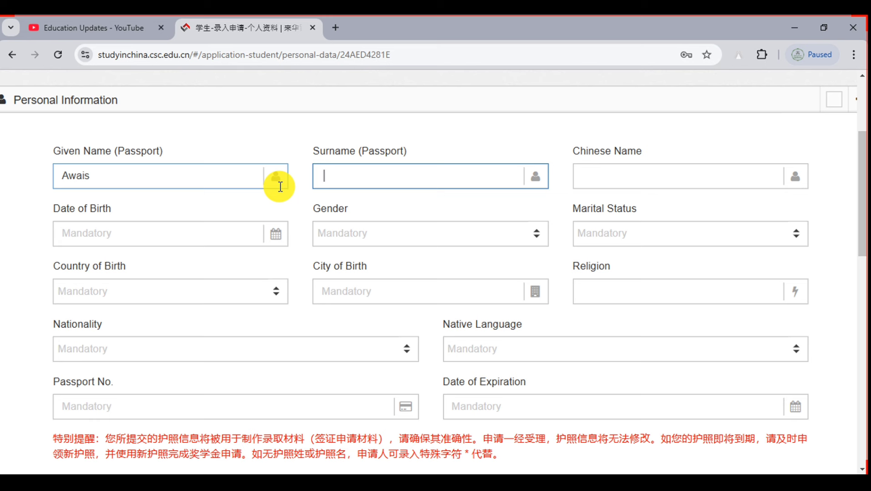
key(BackSpace)
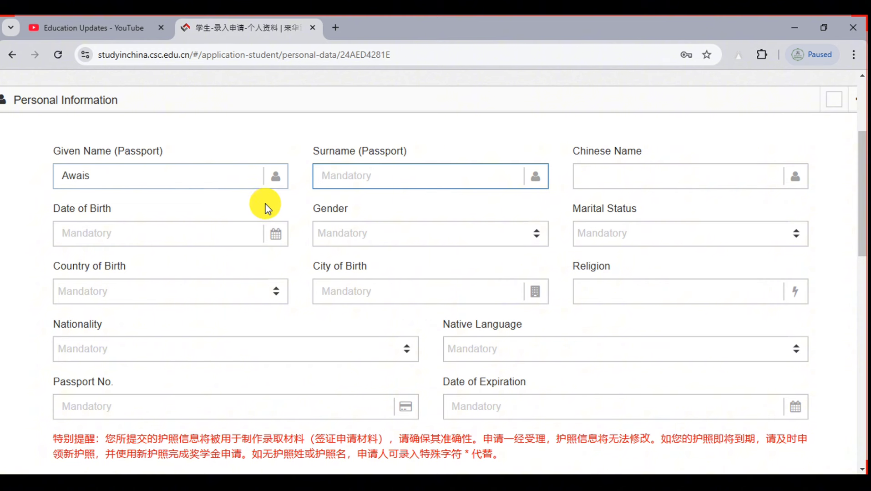
key(BackSpace)
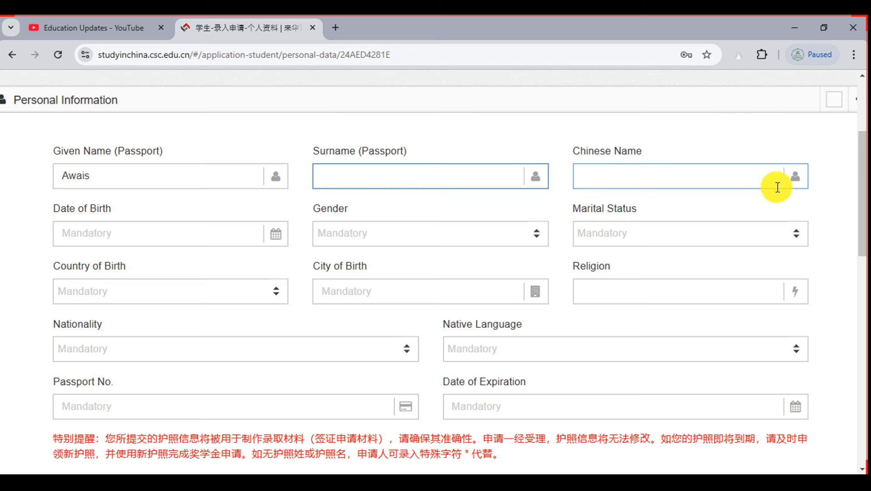
click(800, 180)
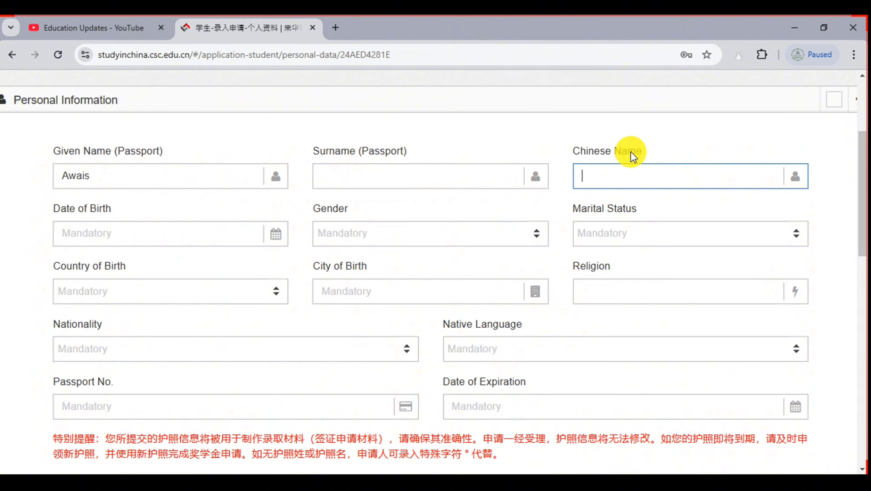
click(579, 190)
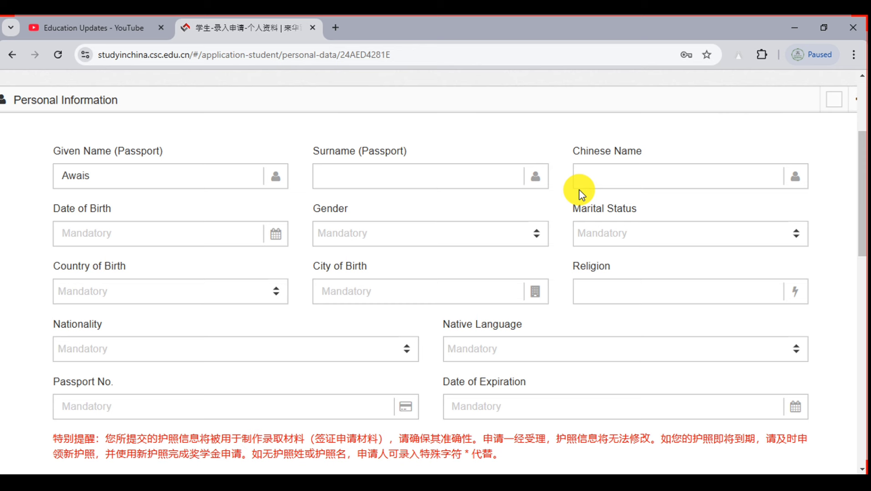
click(277, 237)
click(139, 264)
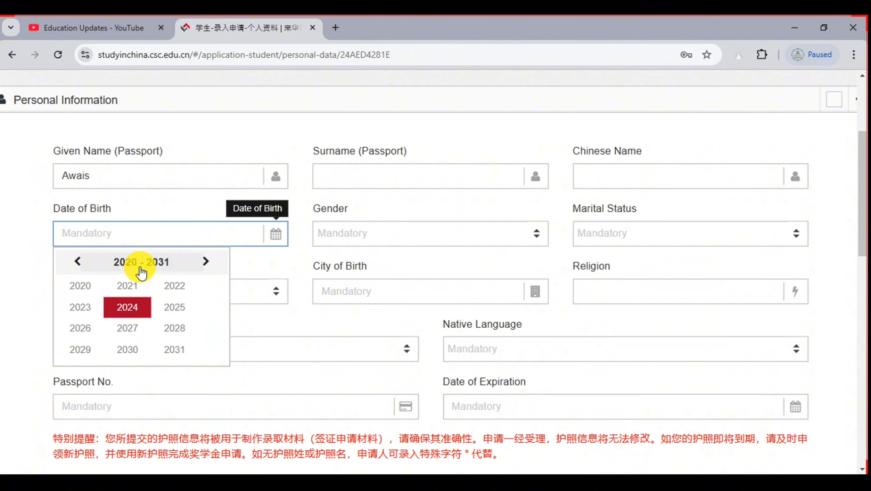
click(80, 264)
click(80, 264)
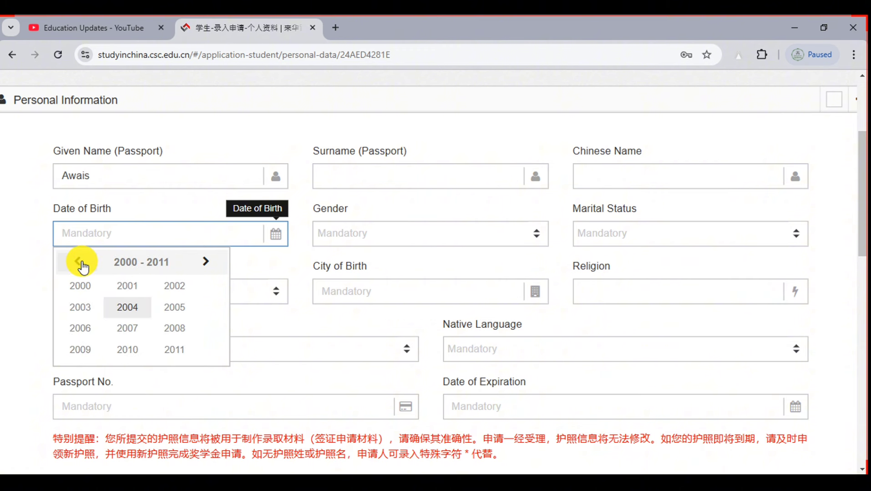
click(86, 293)
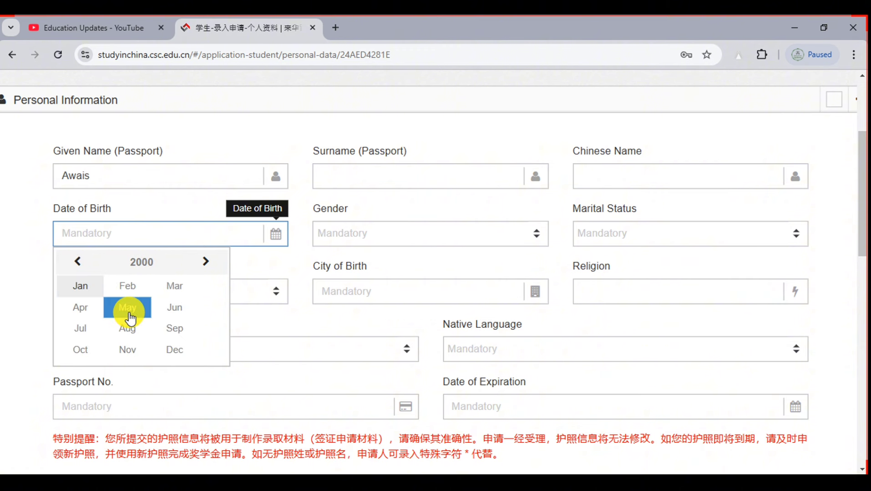
click(127, 309)
click(129, 313)
Set gender to Male and marital status to Single
click(431, 241)
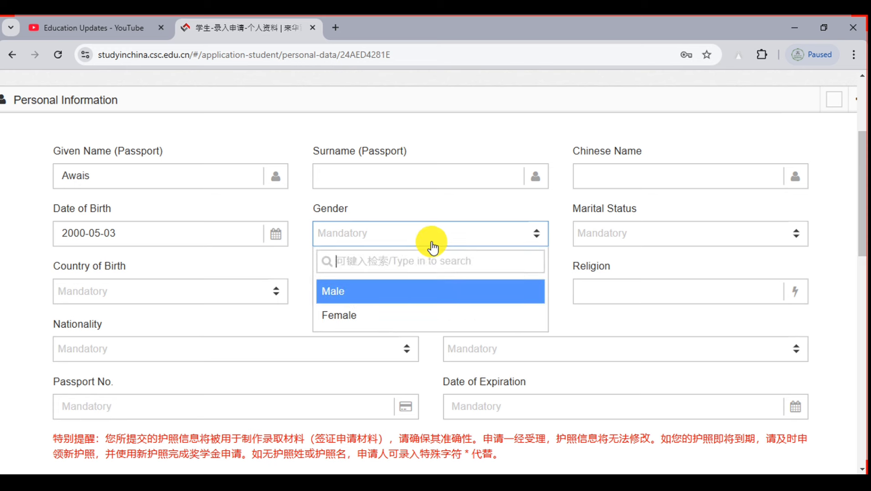
click(426, 298)
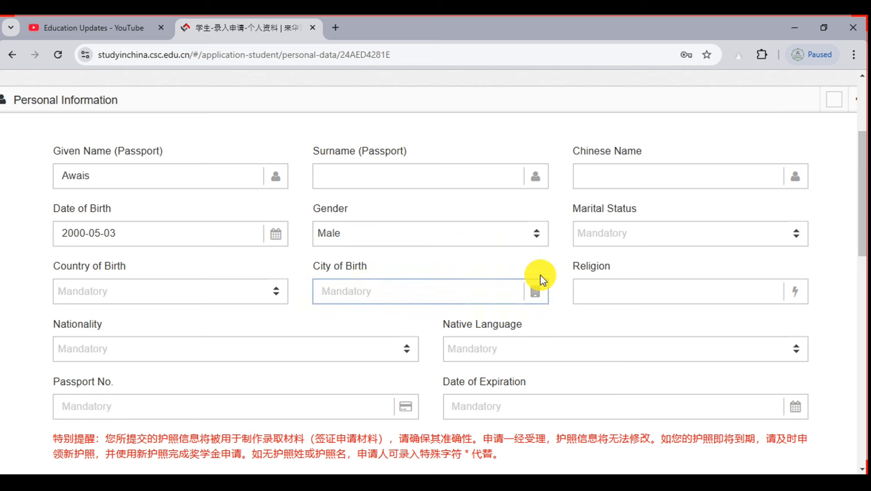
click(652, 244)
click(631, 316)
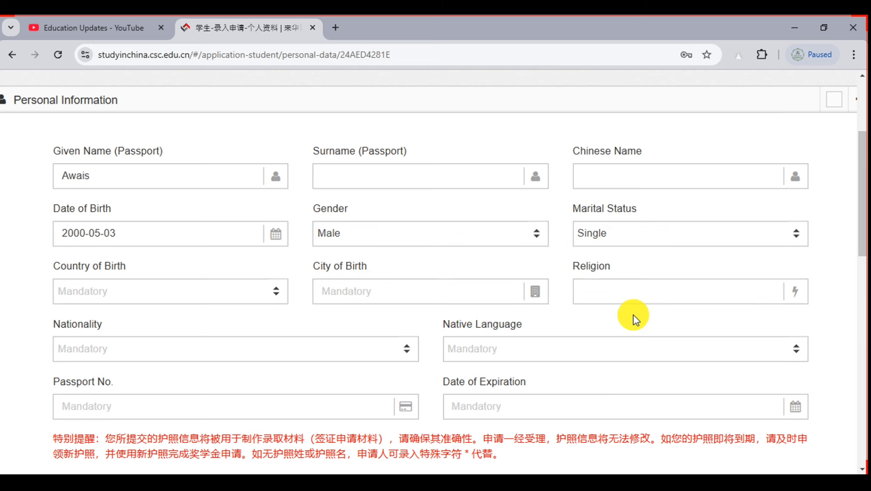
Set country of birth to Pakistan, city of birth Mian Channu, and religion Islam
click(155, 302)
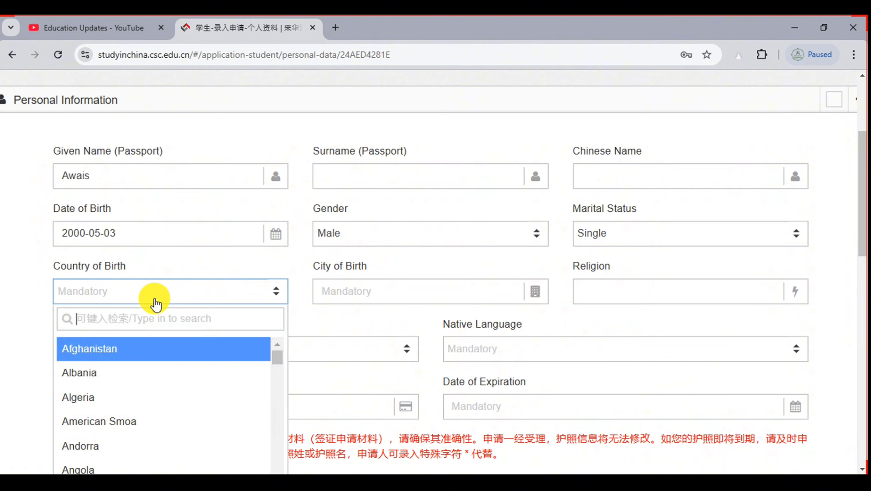
text(pak)
key(Return)
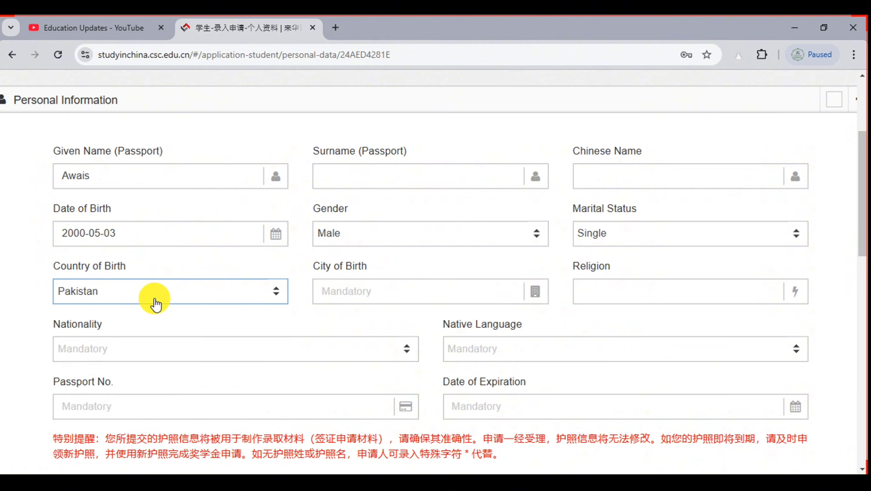
click(362, 293)
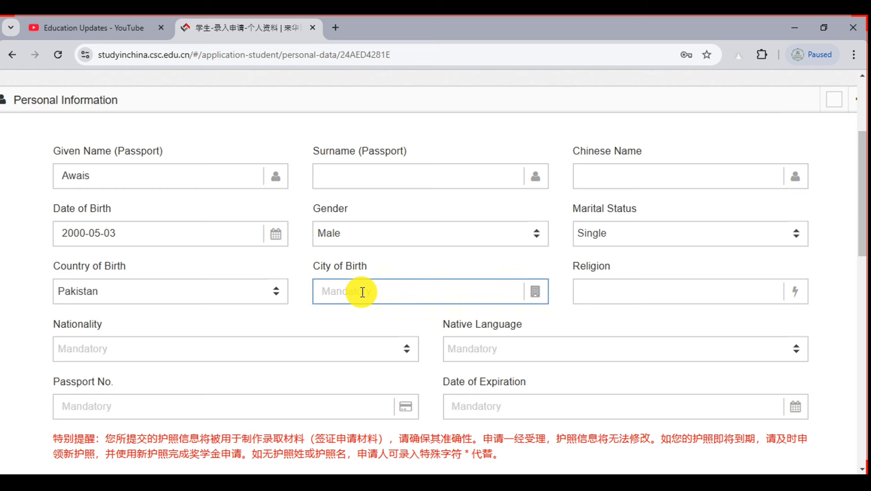
text(Mian Channu)
click(636, 293)
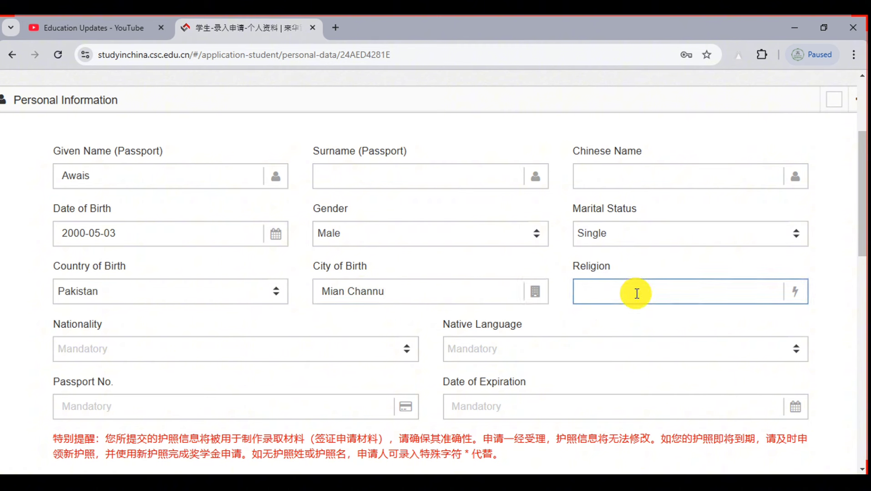
text(Islam)
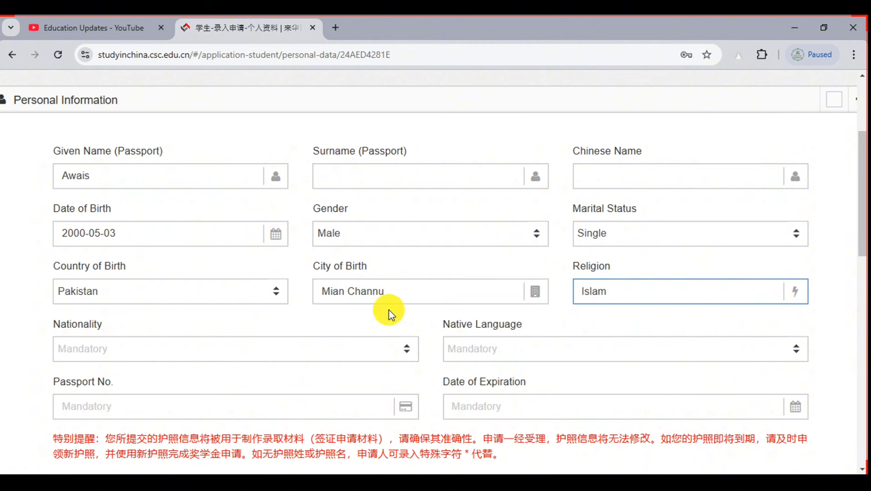
Choose Pakistan as nationality and Urdu as native language
click(127, 362)
text(p)
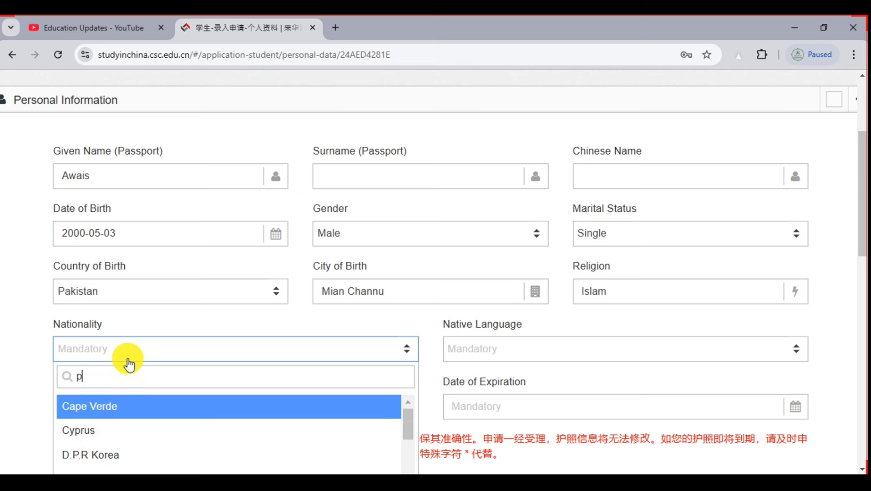
text(a)
key(Down)
key(Down)
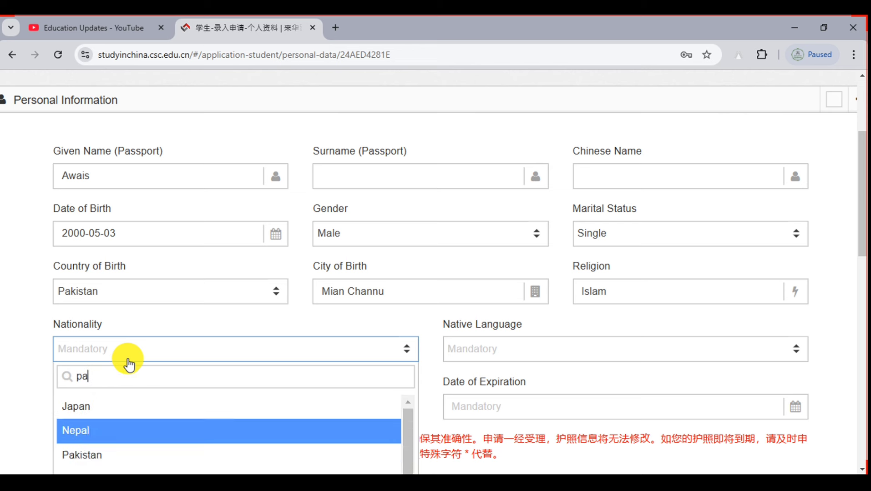
key(Return)
click(602, 355)
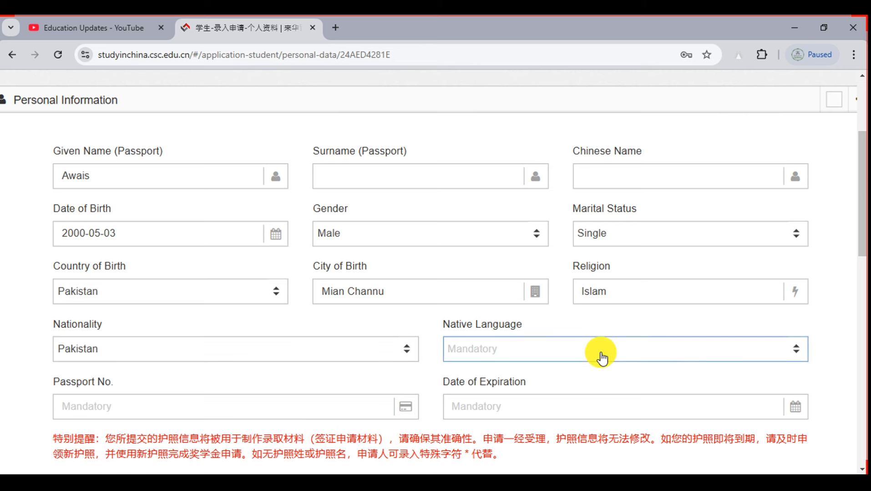
text(U)
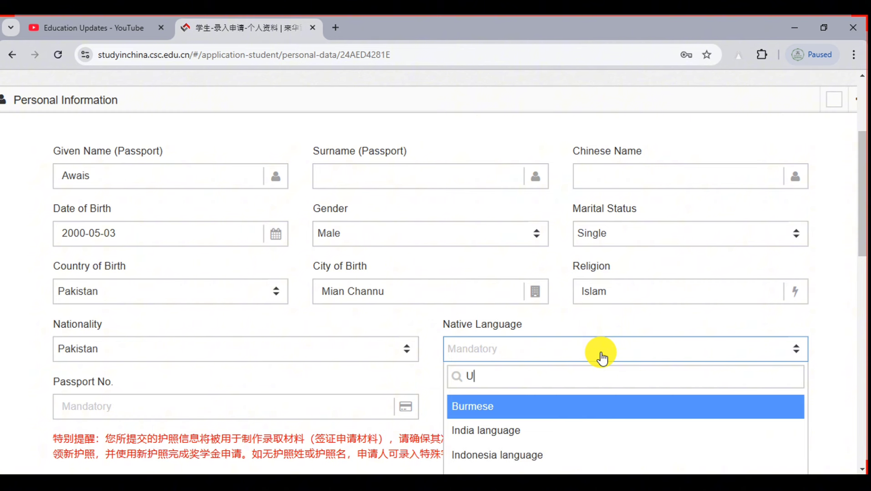
text(r)
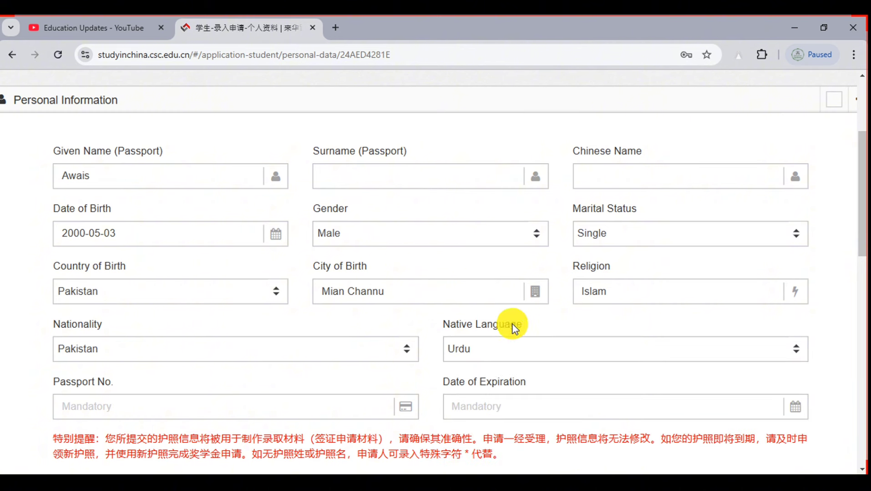
click(489, 344)
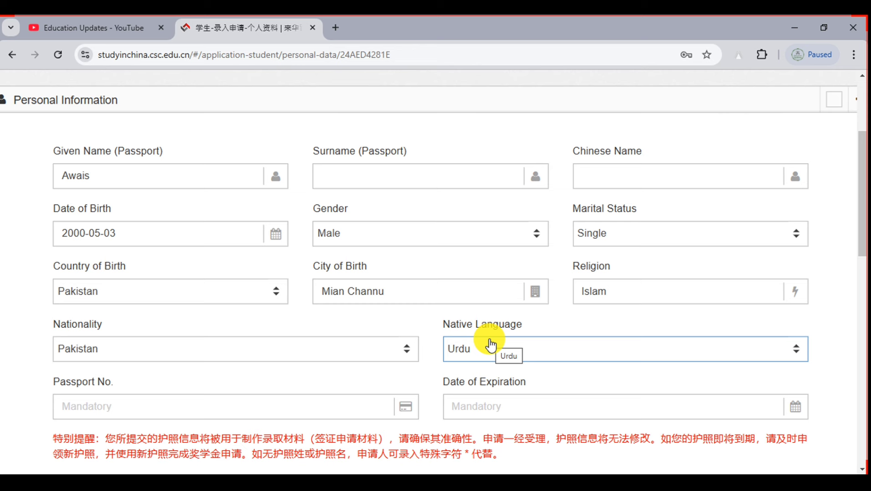
Fill in the passport number
click(326, 412)
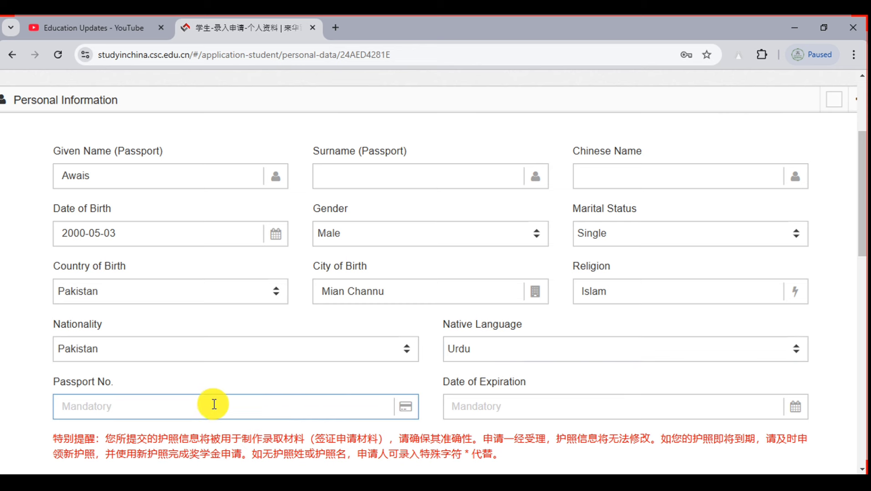
click(34, 415)
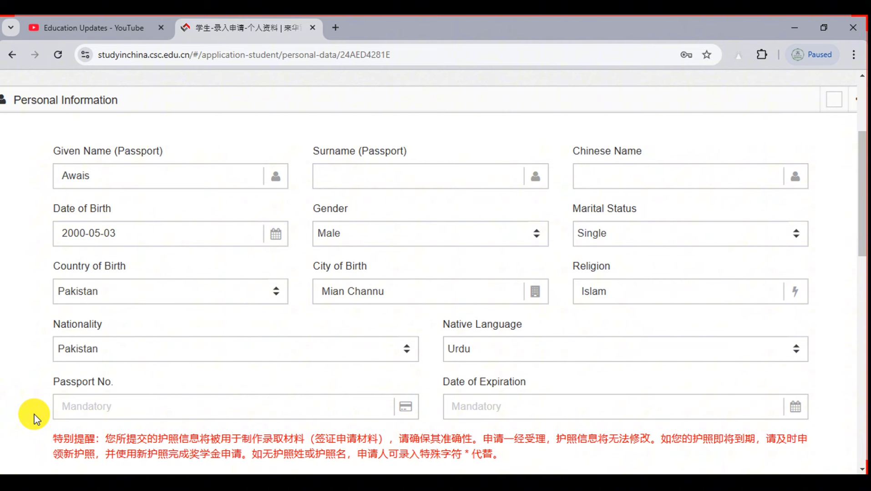
click(73, 410)
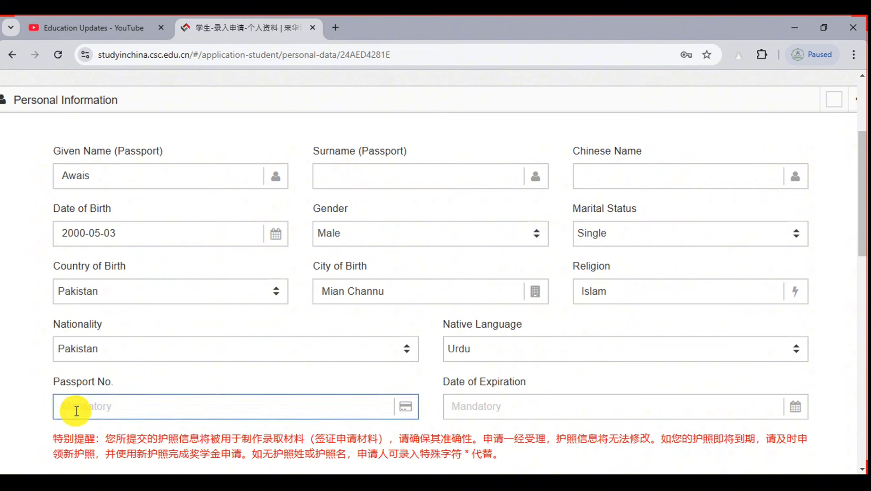
text(0)
click(504, 414)
click(792, 406)
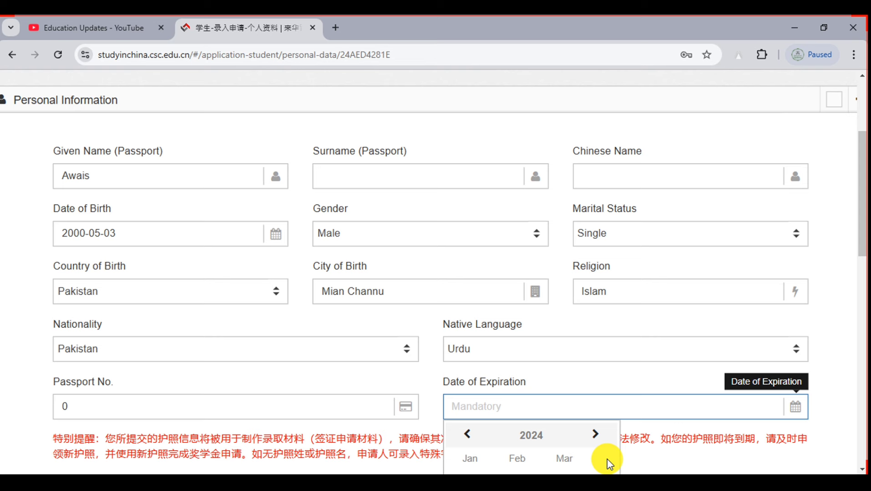
In the expiration calendar, advance to 2025, pick November and day 03
click(155, 411)
scroll(609, 462, down, 1)
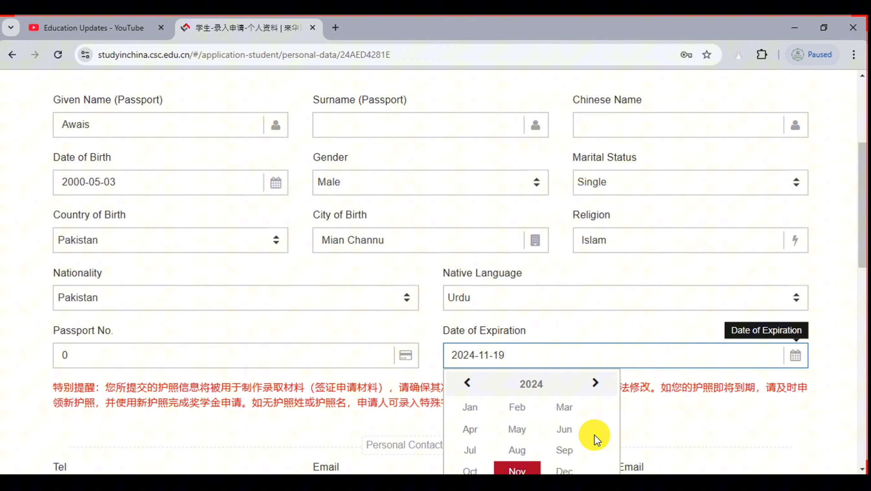
click(594, 385)
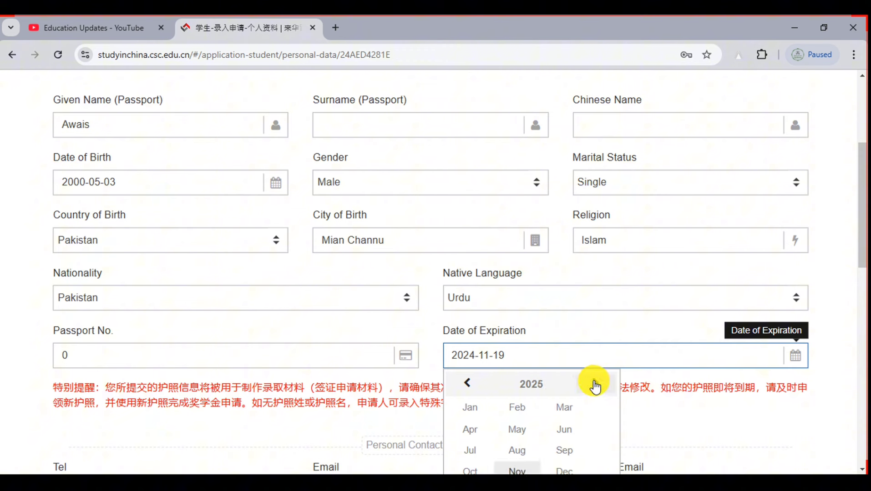
click(511, 469)
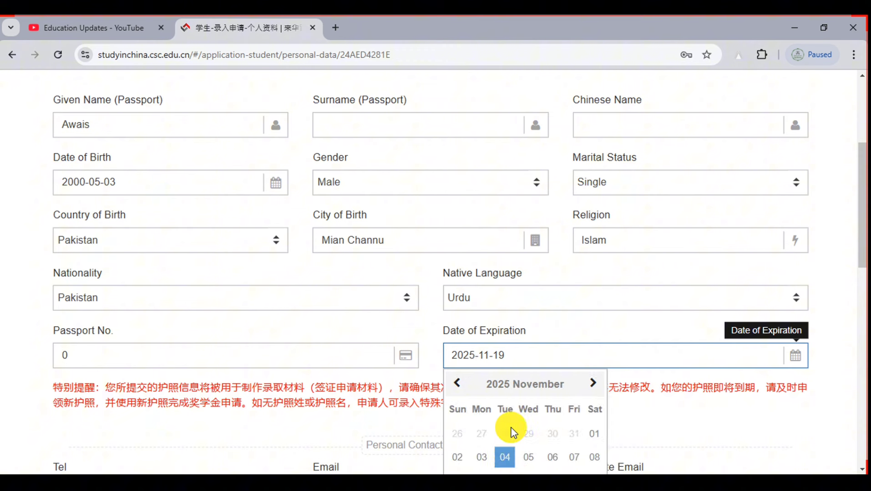
click(482, 457)
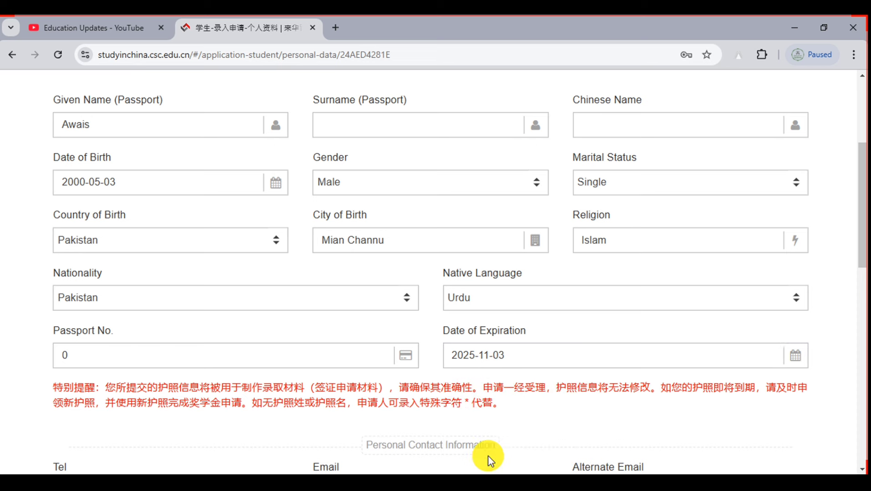
click(758, 346)
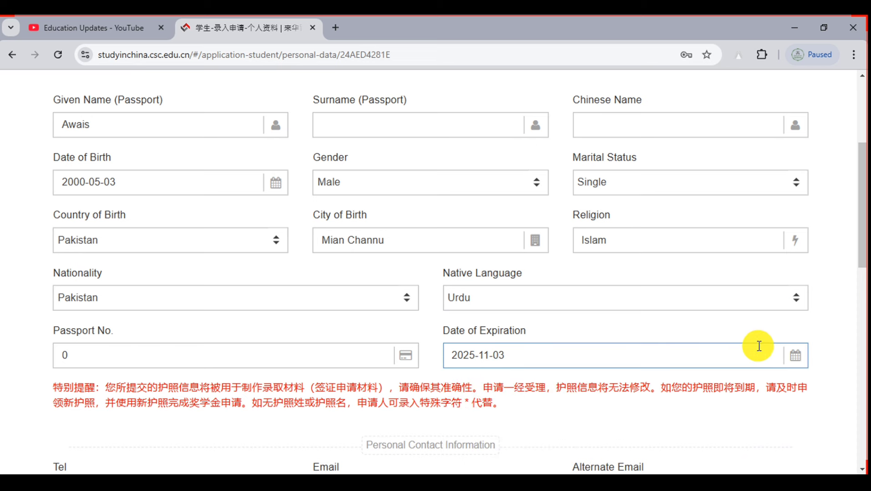
Enter the contact phone number and mailing address under Personal Contact Information
scroll(492, 335, down, 5)
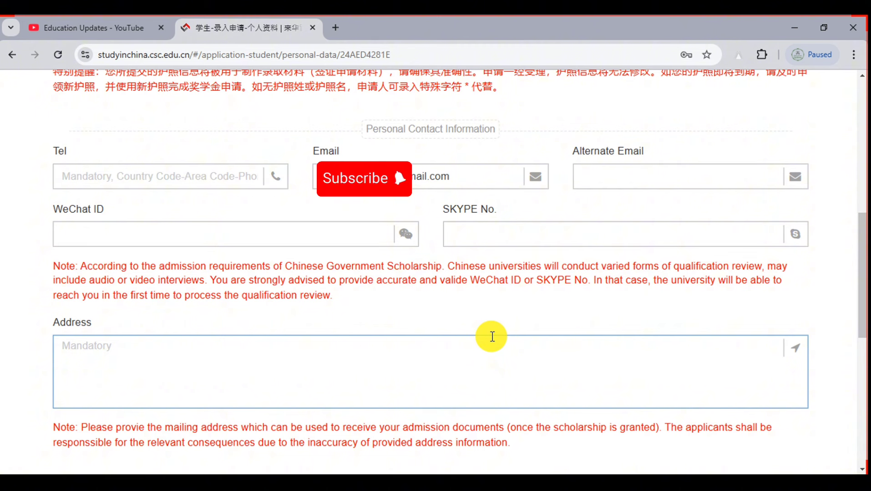
click(139, 174)
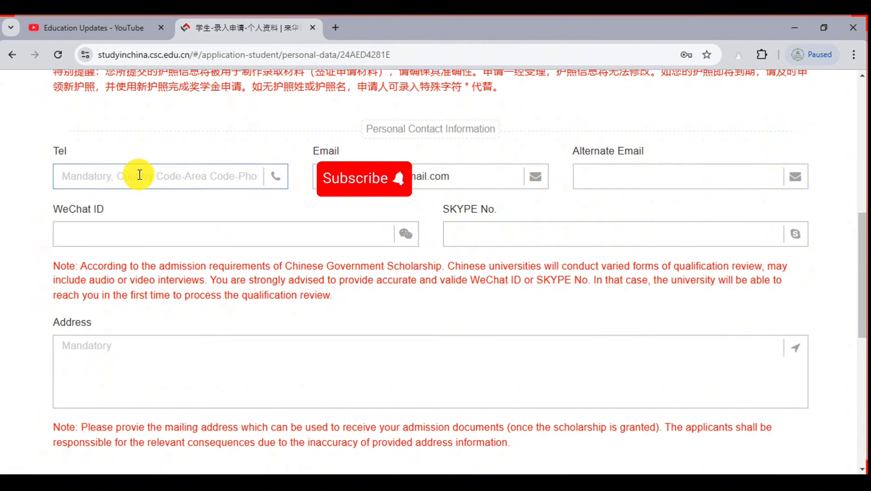
text(+)
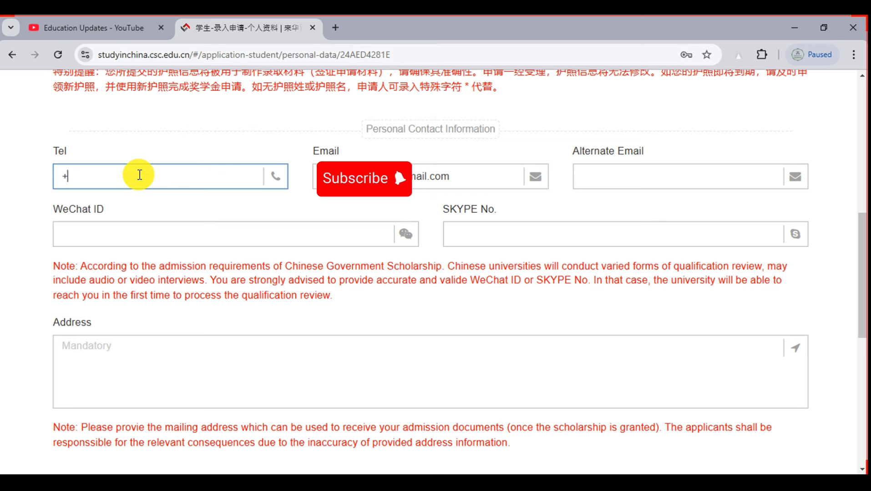
text(92300)
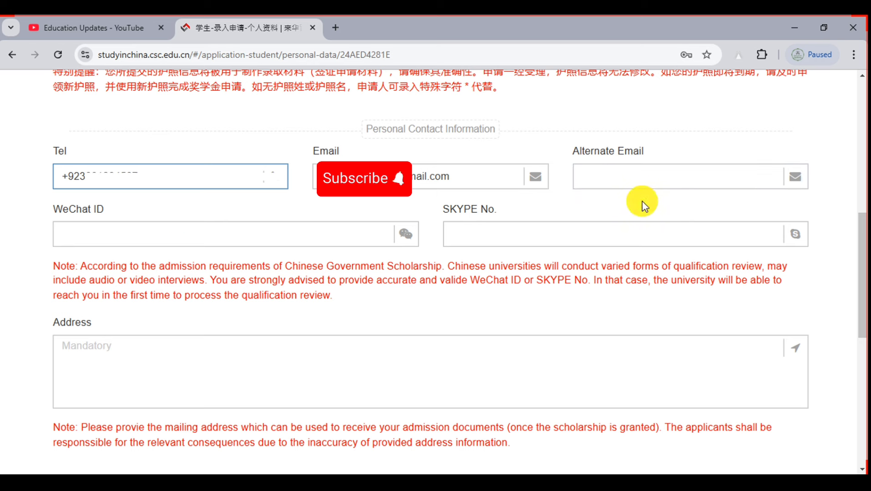
click(127, 347)
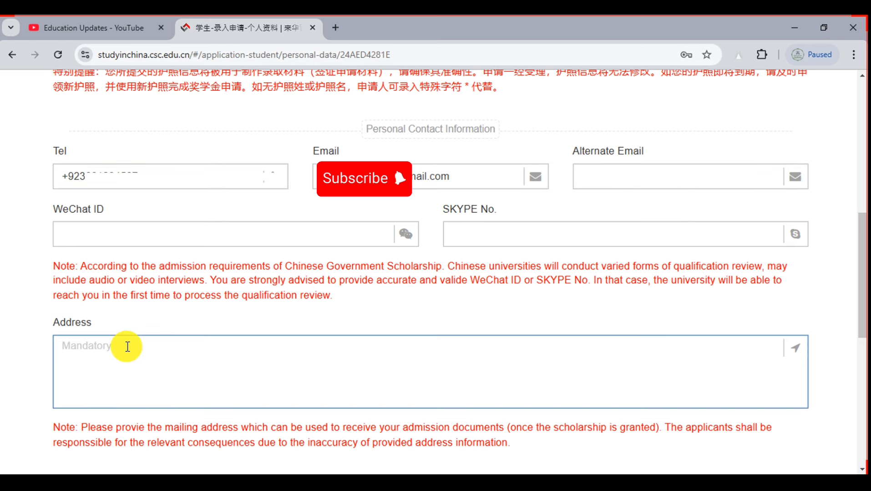
text(ABCD 123)
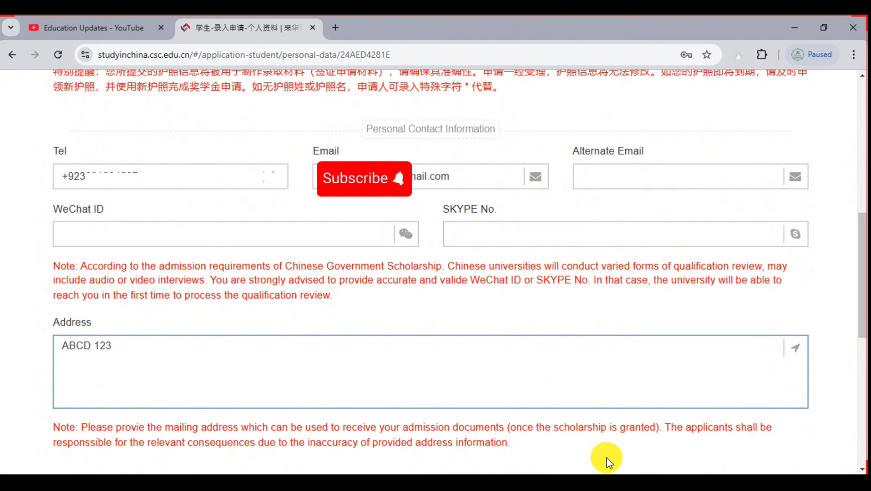
scroll(523, 369, down, 5)
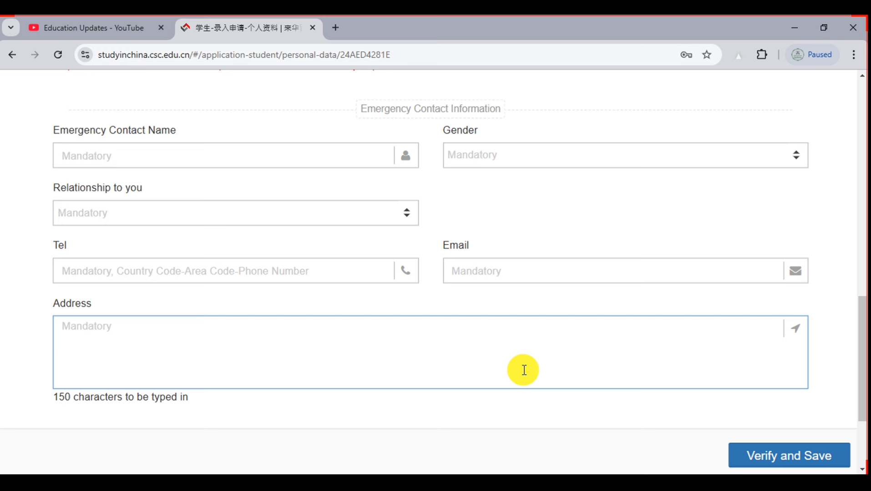
Enter the emergency contact's name, set gender to Male and relationship to Sibling
click(74, 154)
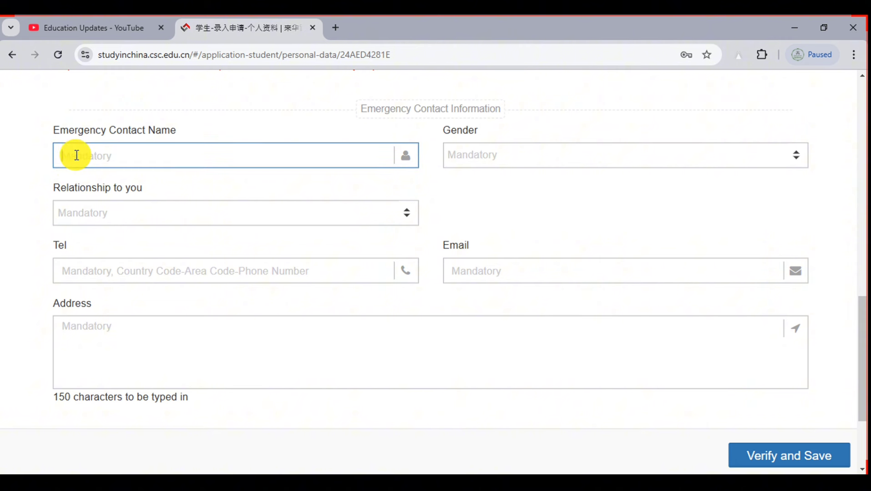
text(Ali)
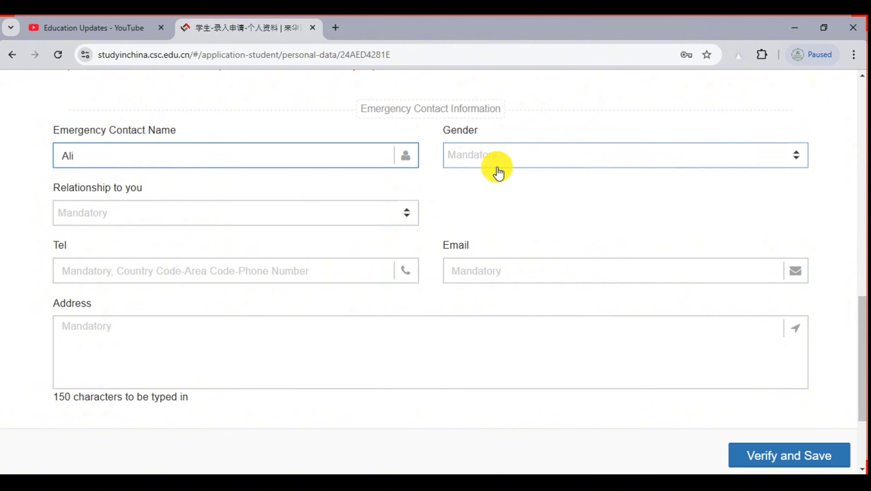
click(496, 159)
click(497, 213)
click(174, 217)
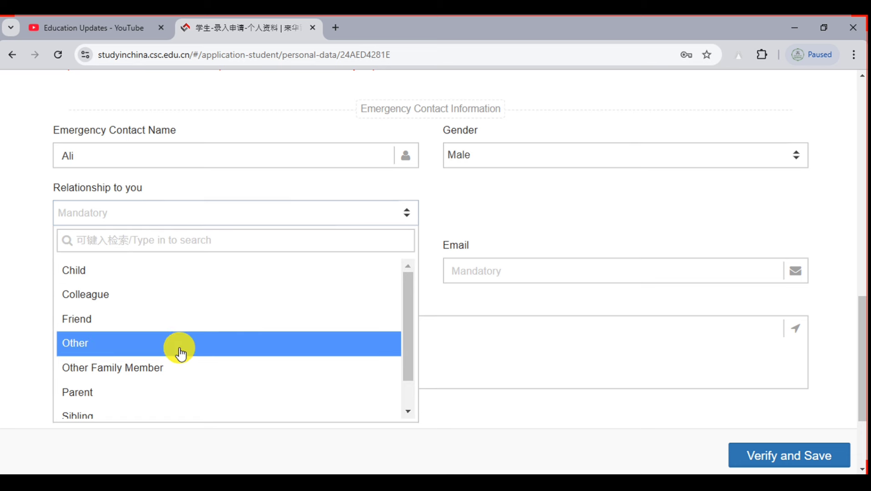
click(152, 417)
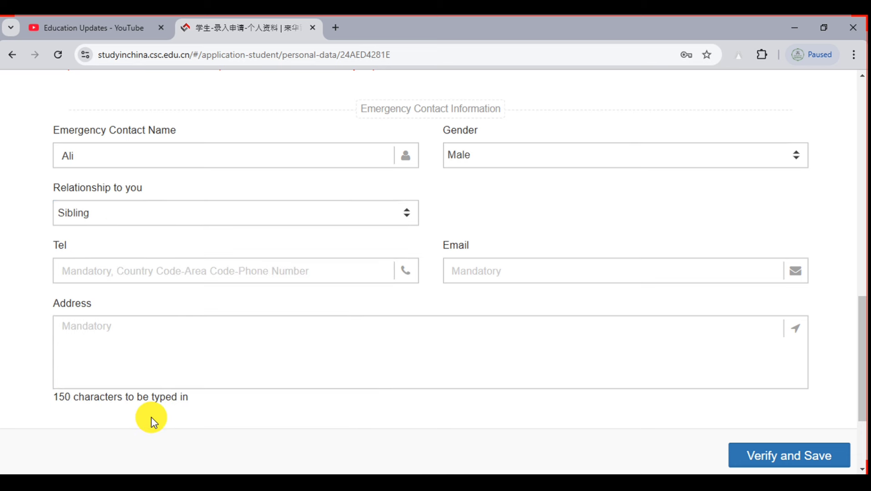
Fill in the contact's phone number and address
click(313, 351)
click(161, 279)
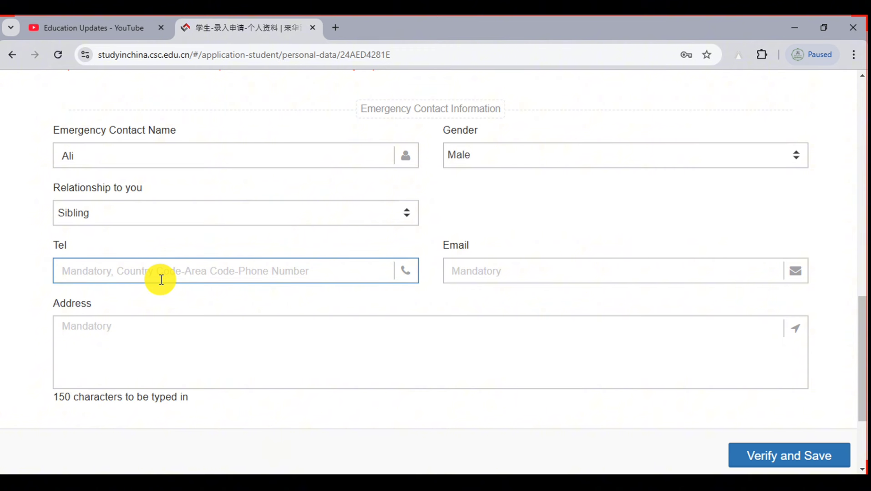
text(+92)
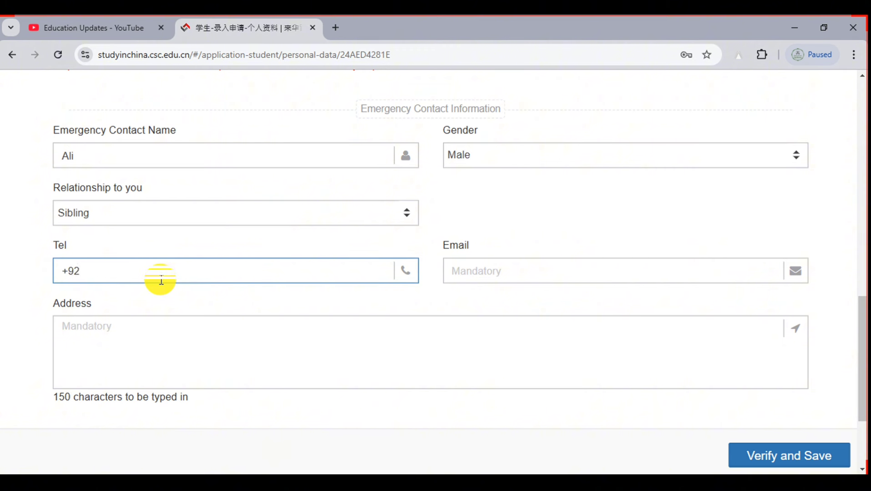
text(03)
click(630, 268)
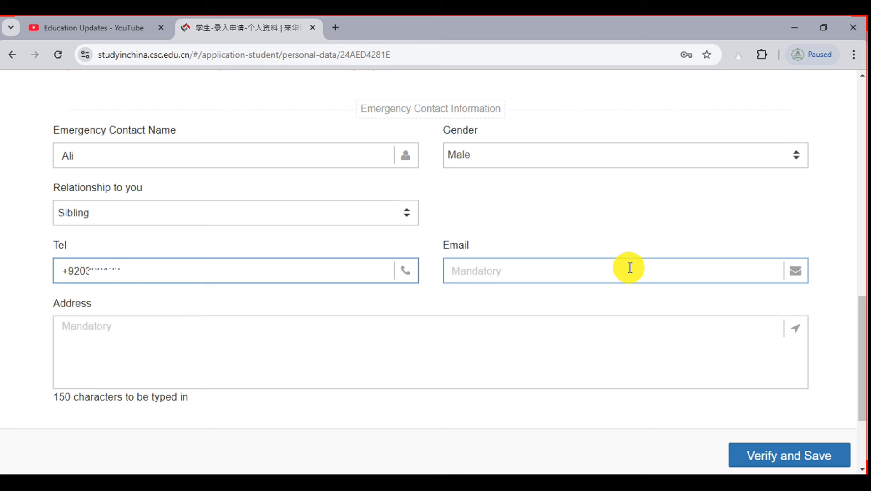
click(630, 269)
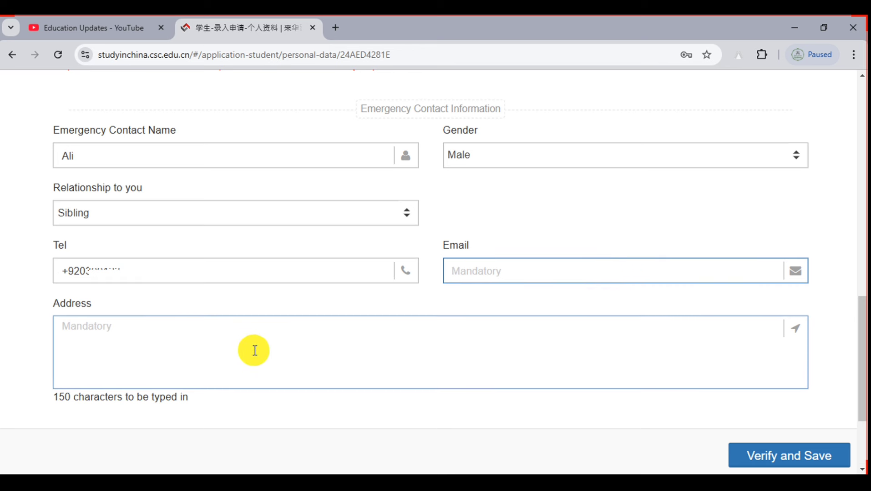
click(229, 350)
text(ASDF 123)
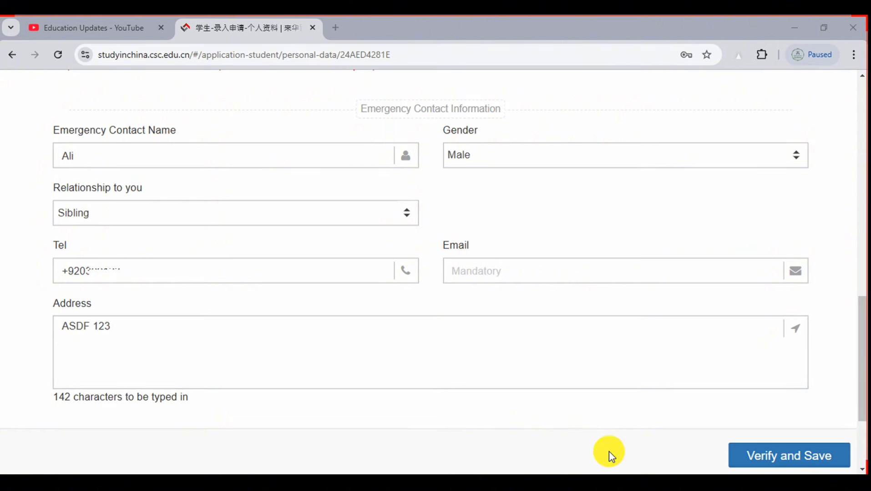
scroll(608, 453, down, 2)
Finish the contact address and correct the Passport No. field with the new number
click(575, 462)
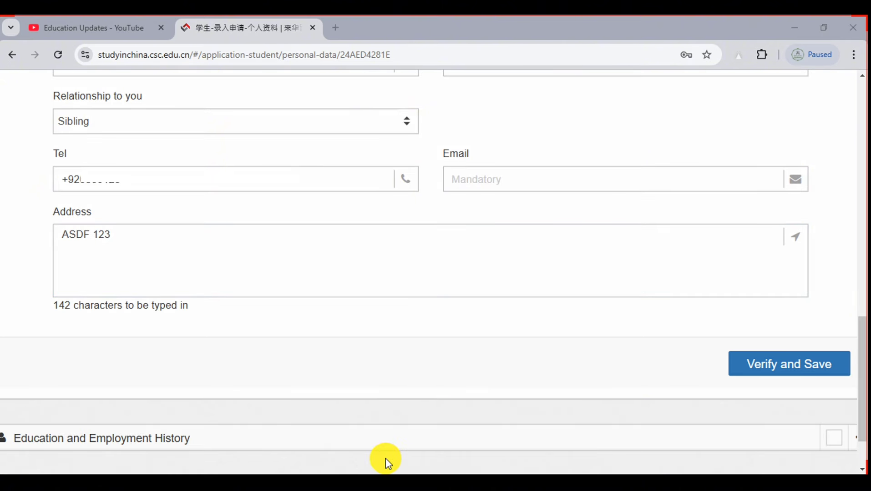
drag(713, 328, 865, 388)
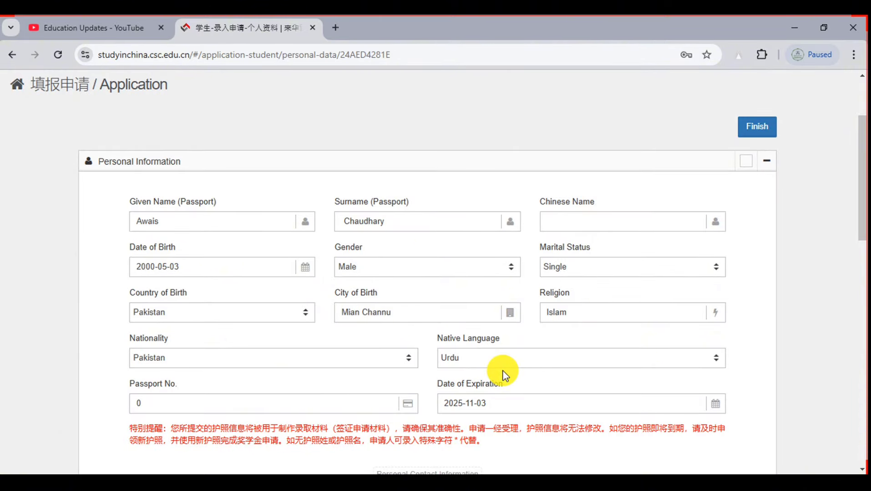
click(136, 403)
key(BackSpace)
text(1)
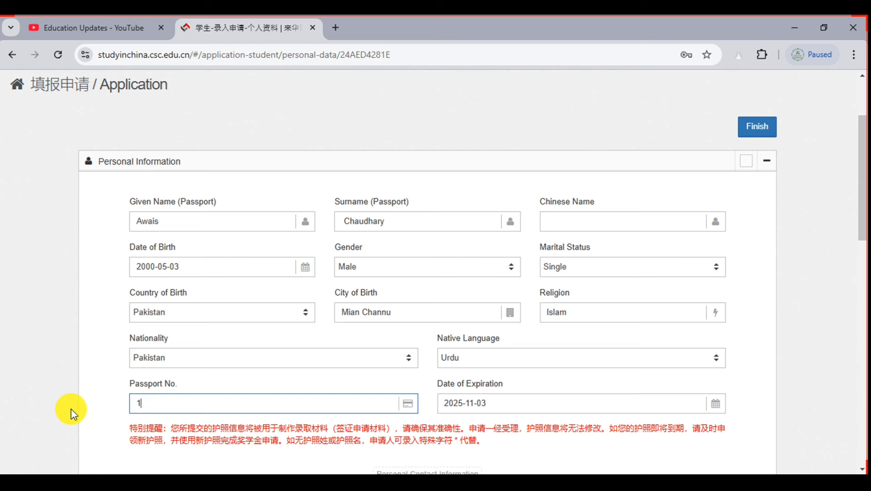
text(234)
click(99, 384)
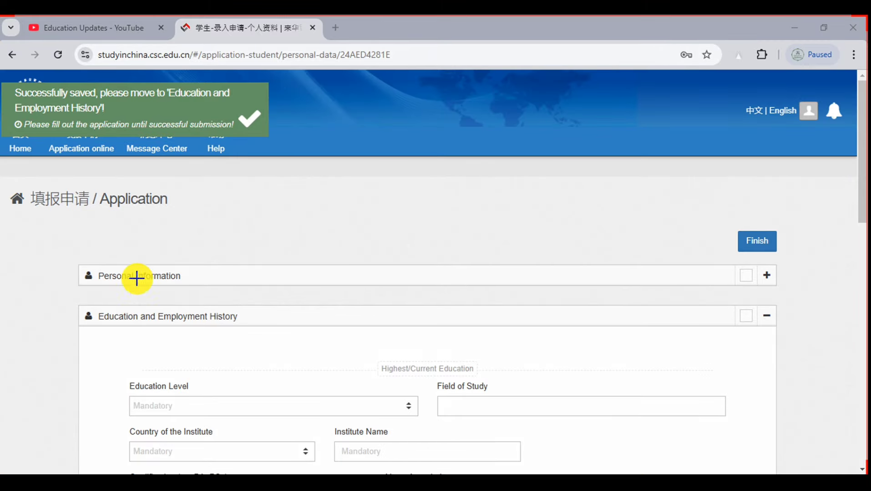
mouse_move(61, 252)
mouse_down()
mouse_move(266, 287)
mouse_move(496, 299)
mouse_up()
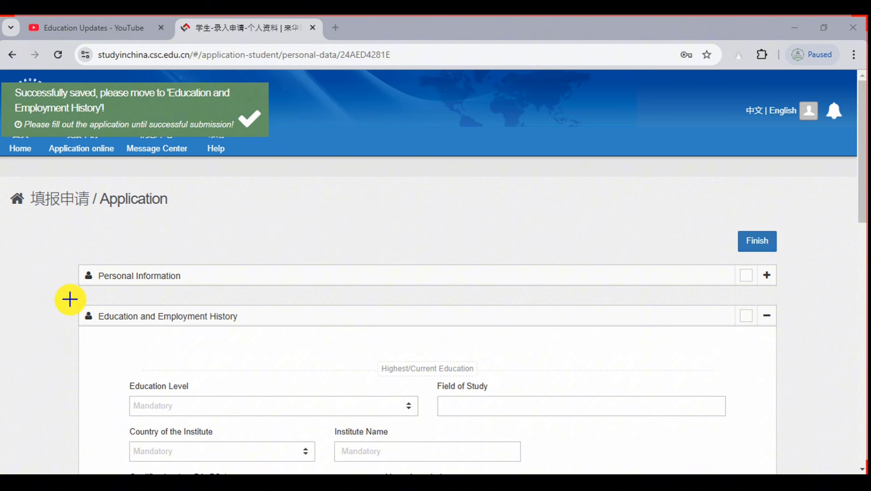
drag(68, 298, 271, 332)
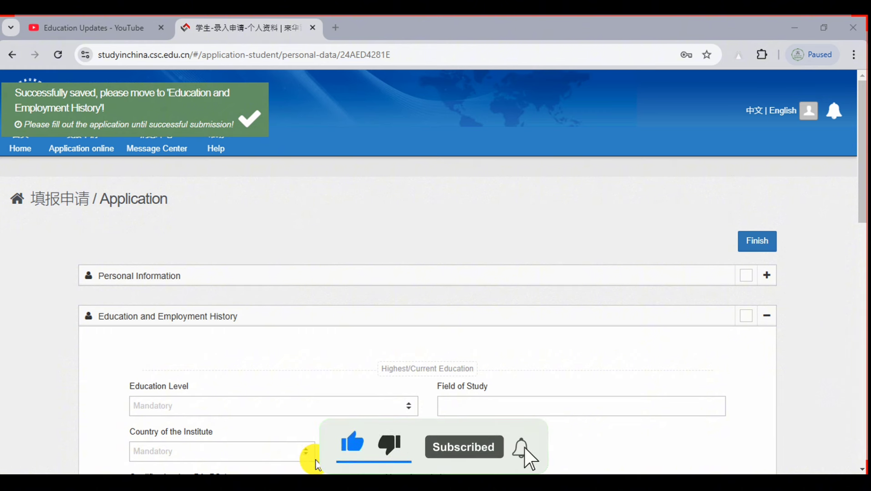
scroll(591, 464, down, 5)
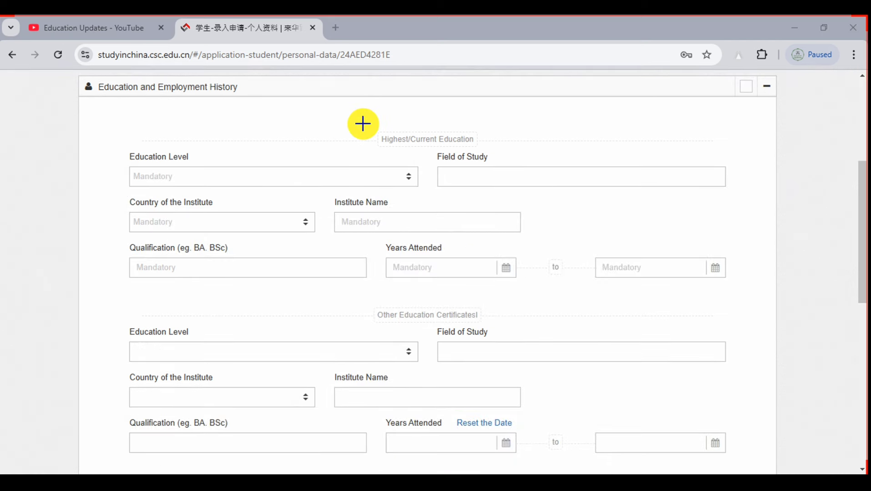
mouse_move(362, 123)
mouse_down()
mouse_move(447, 165)
mouse_move(532, 146)
mouse_up()
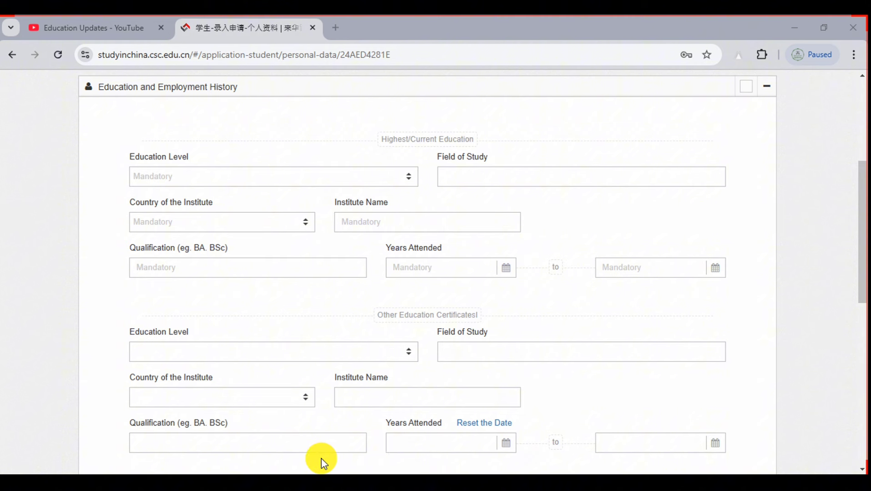
Set the highest education level to Bachelor's Degree with field of study Computer Science
click(194, 182)
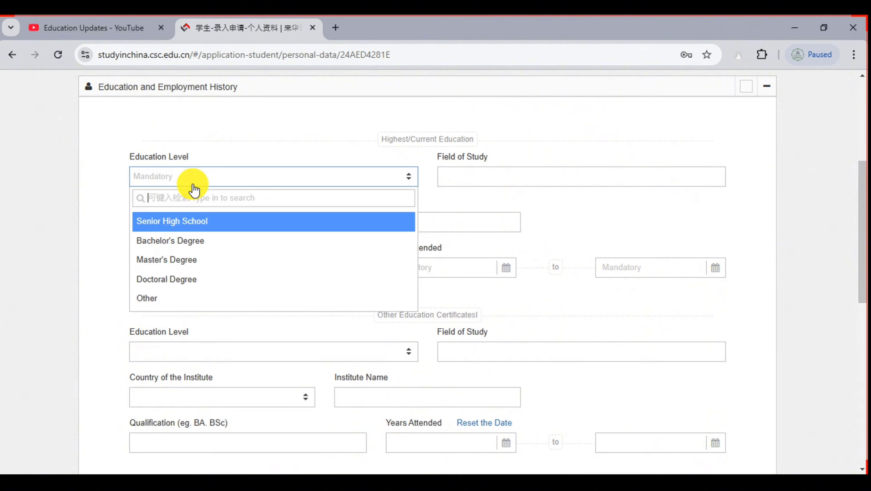
click(193, 237)
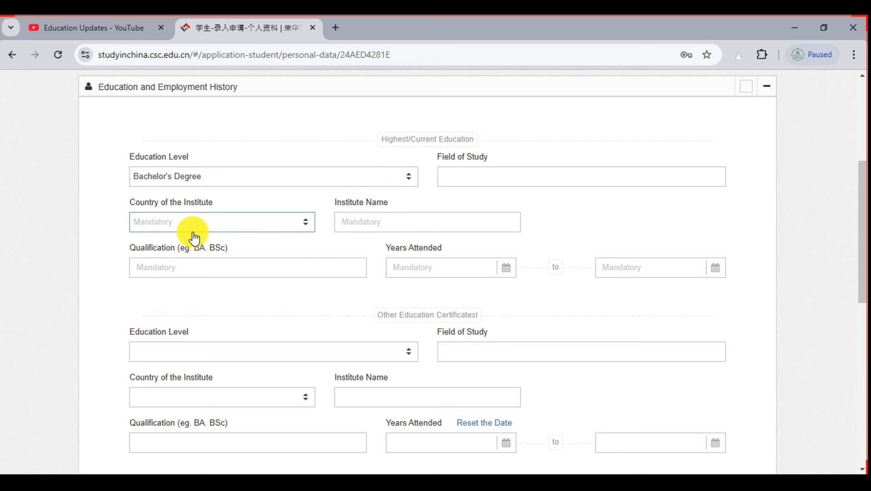
click(257, 182)
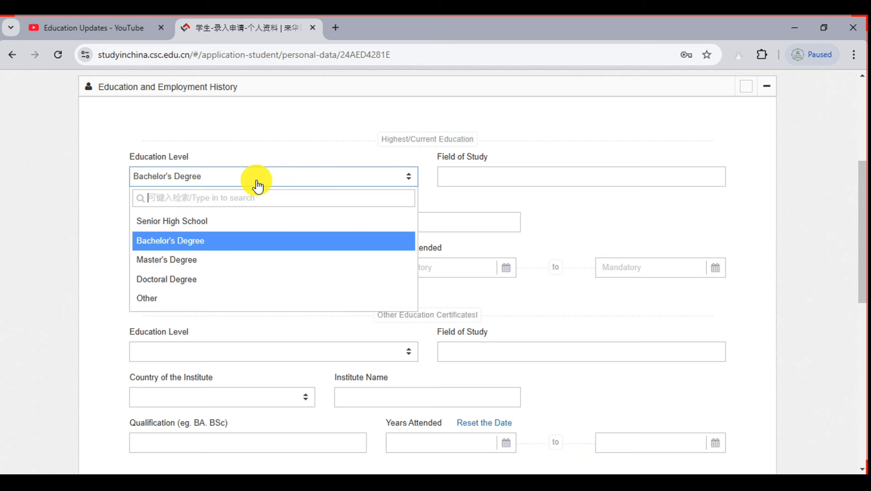
click(216, 259)
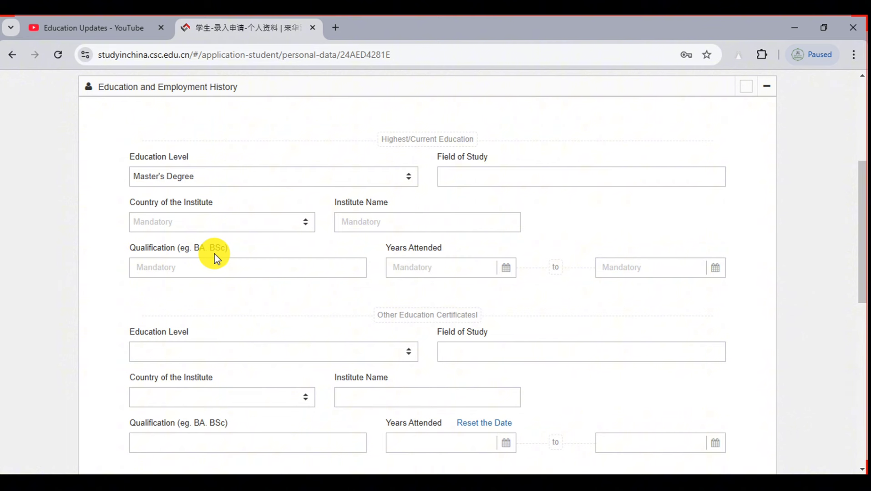
click(241, 179)
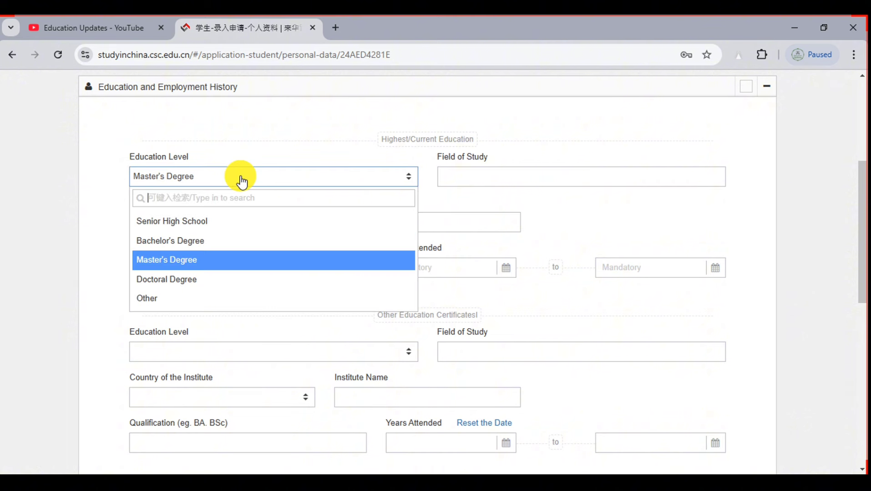
click(225, 235)
click(563, 167)
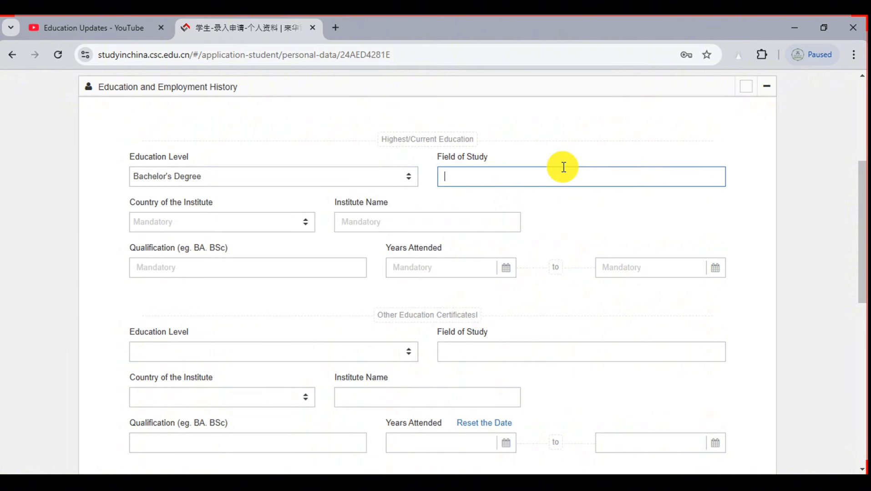
text(Computer Science)
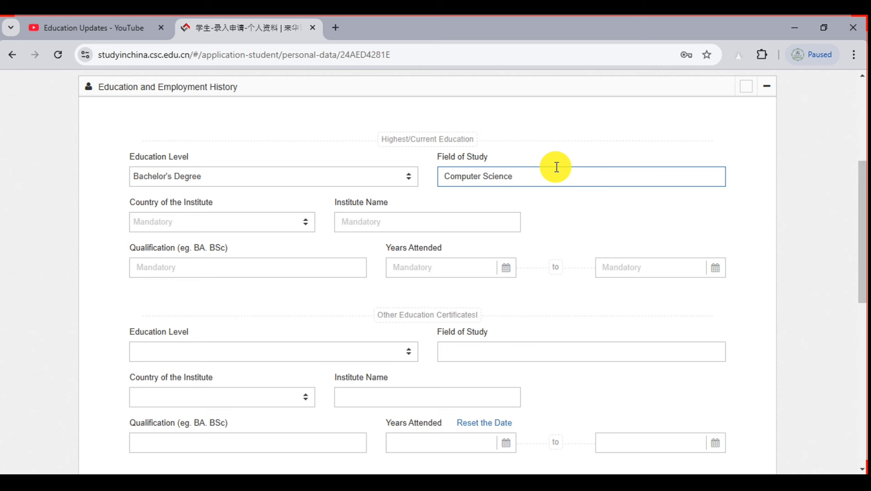
Set the institute country to Pakistan and the institute name to GCU Faisalabad
click(198, 223)
text(paki)
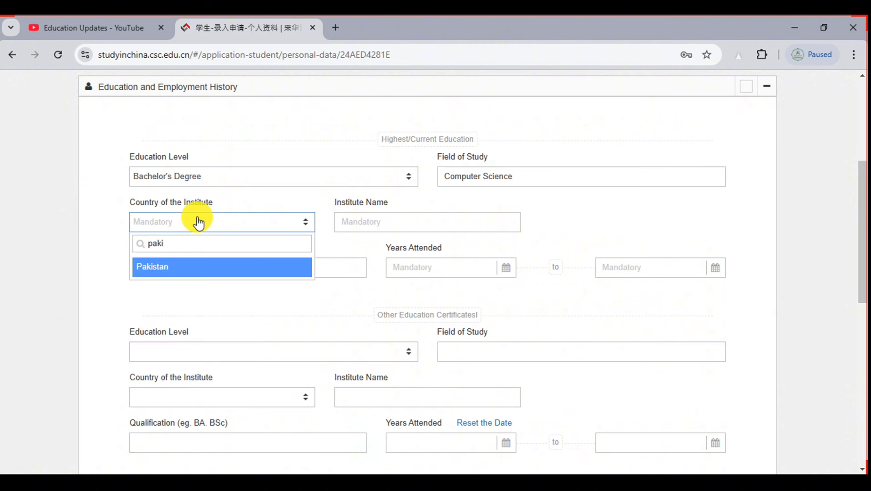
key(Return)
click(360, 227)
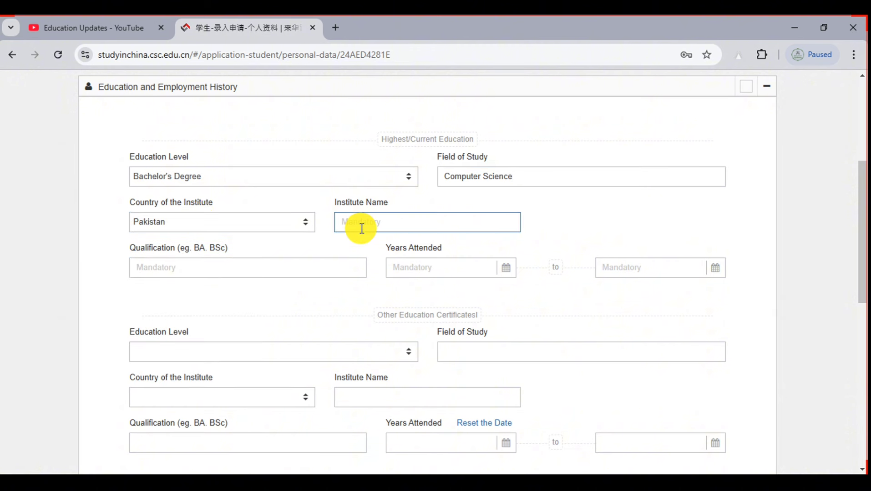
text(GCU Faislabad)
click(377, 223)
text(a)
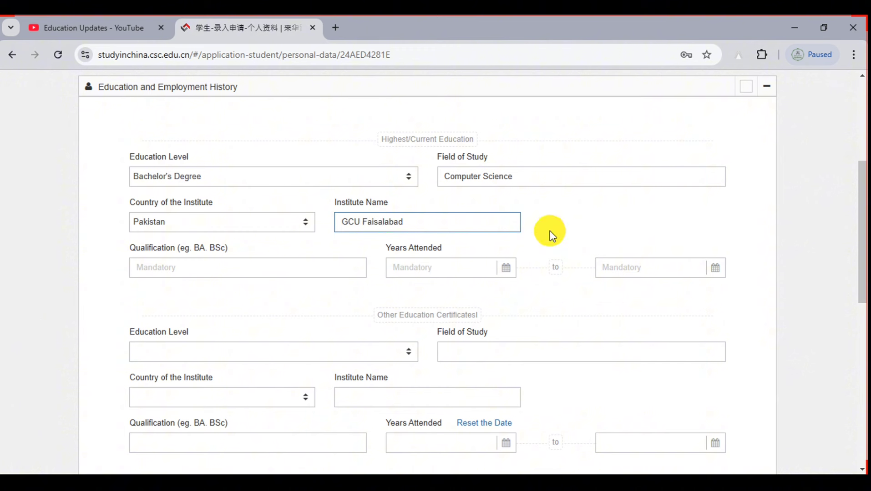
click(203, 268)
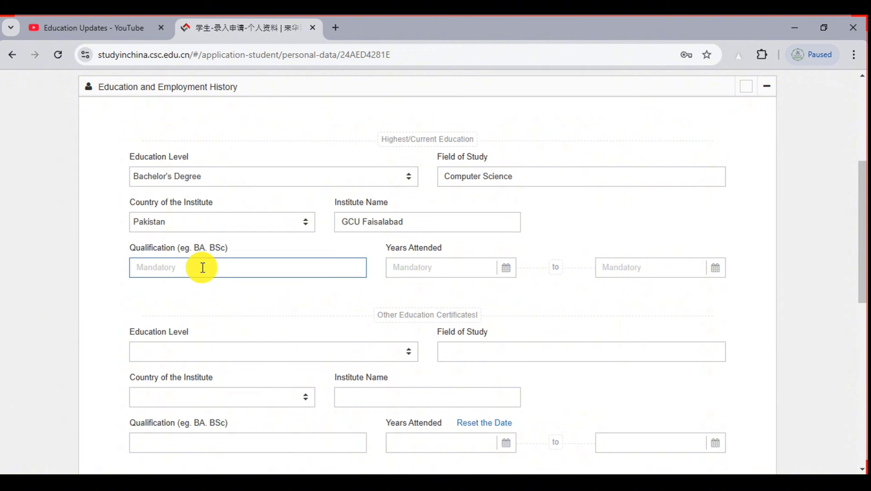
Enter qualification BS and set the start date to 2019-05-09
text(BS)
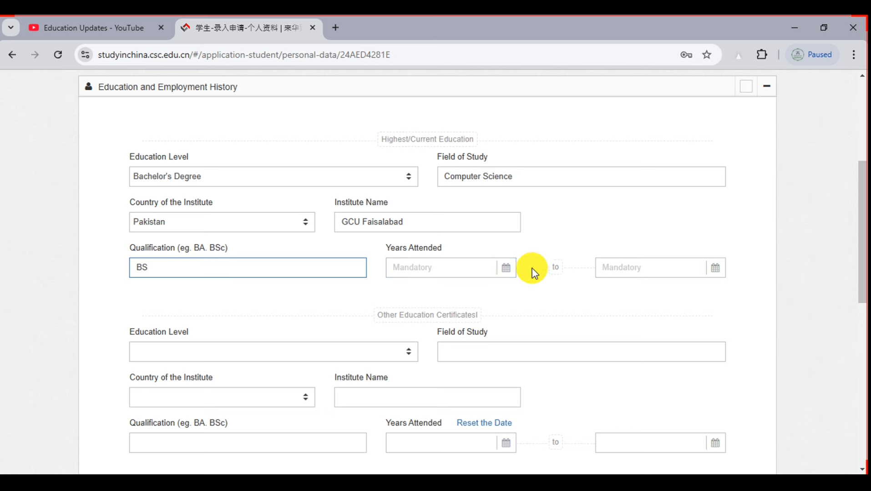
click(506, 270)
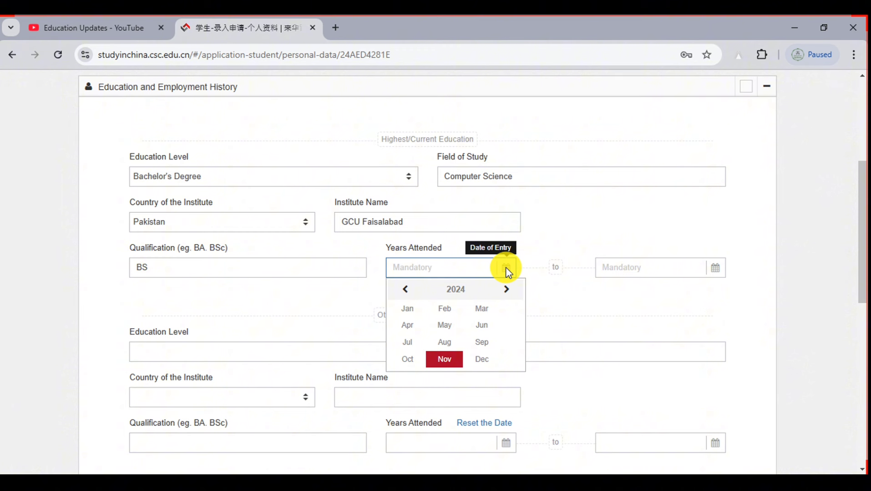
click(406, 290)
click(407, 290)
click(407, 290)
click(407, 291)
click(407, 290)
click(408, 290)
click(406, 290)
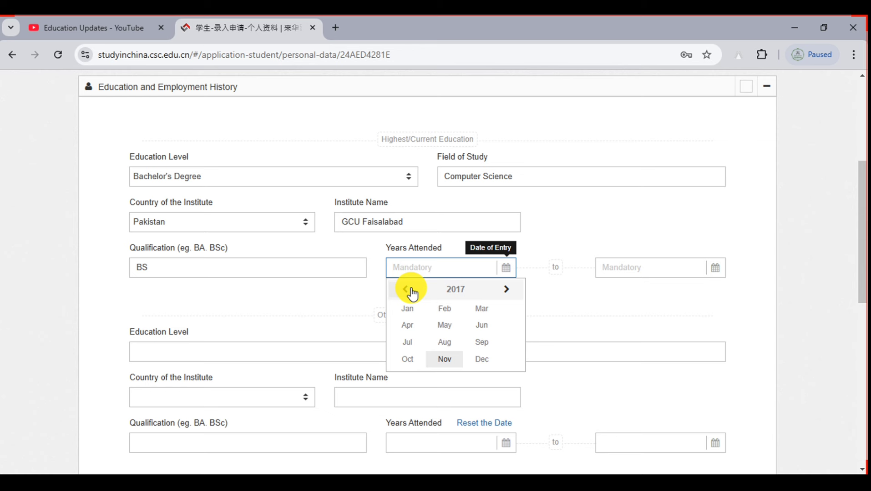
click(410, 292)
click(411, 292)
click(411, 291)
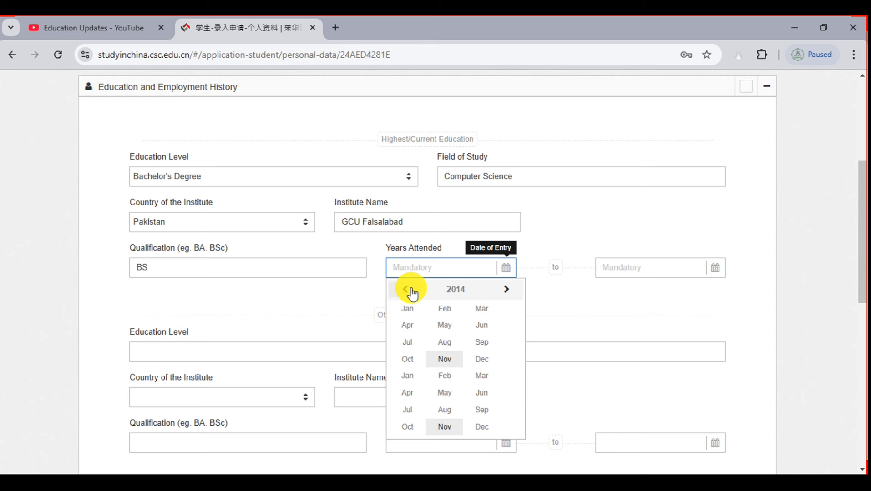
click(506, 290)
click(506, 290)
click(506, 290)
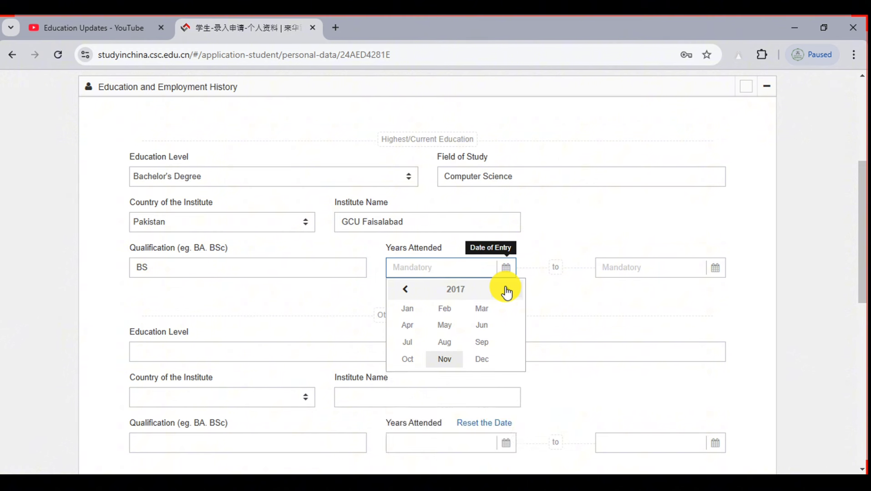
click(506, 290)
click(506, 290)
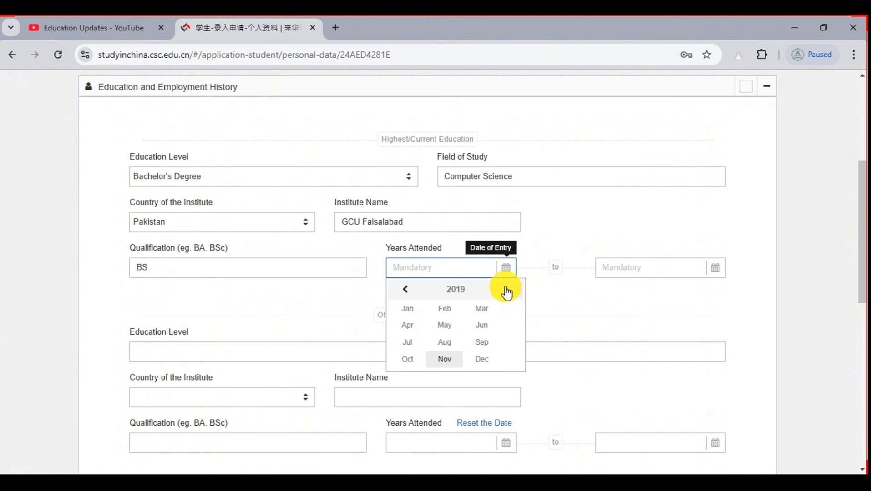
click(441, 327)
click(467, 353)
click(465, 349)
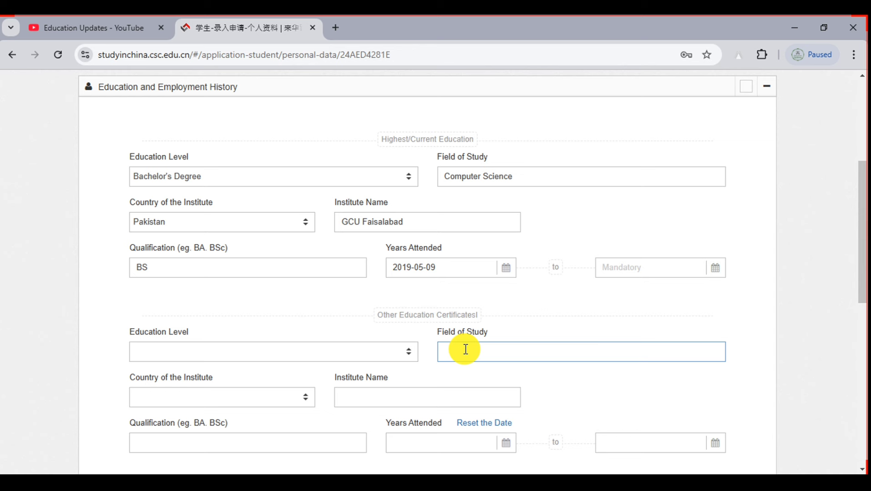
Set the Bachelor's completion date to 2023-11-08
click(717, 273)
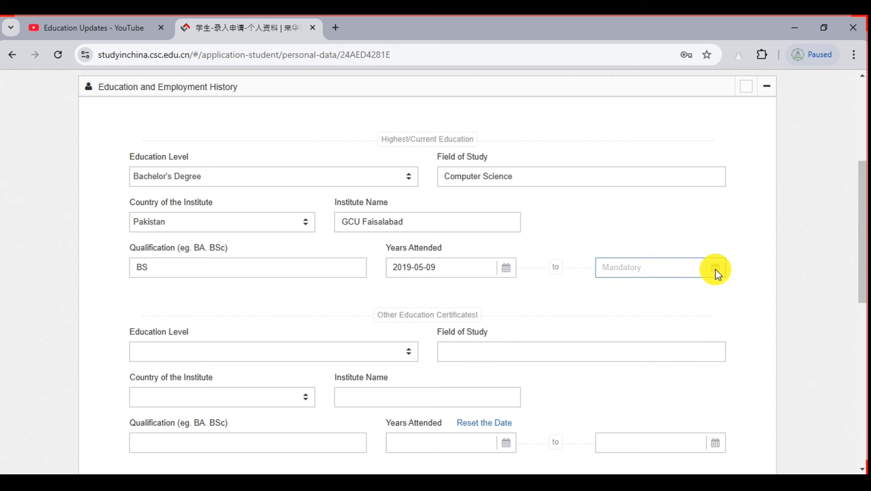
click(715, 272)
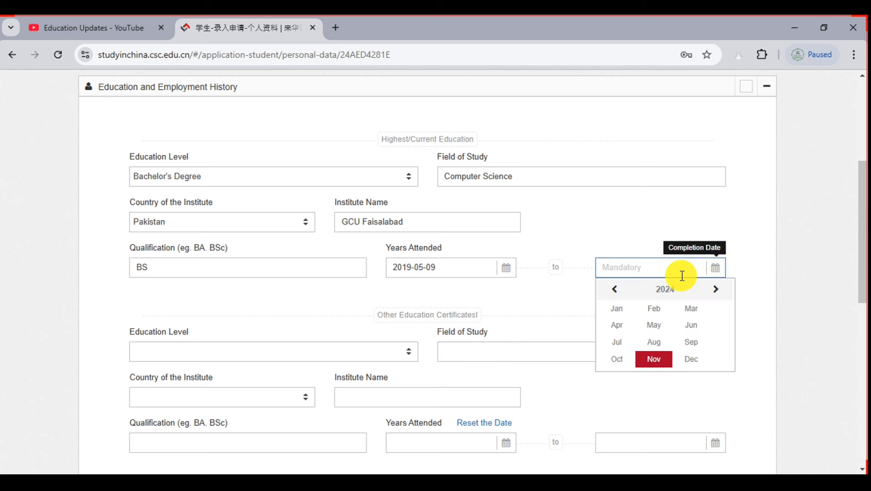
click(614, 291)
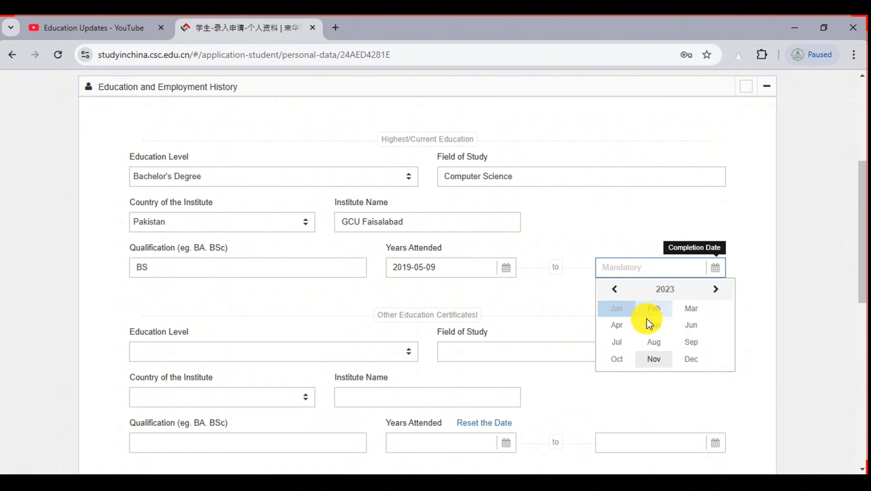
click(654, 361)
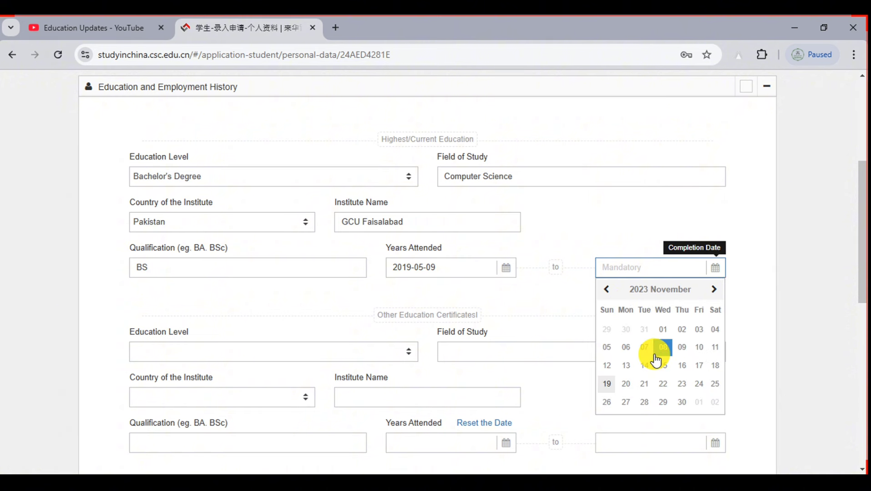
click(656, 351)
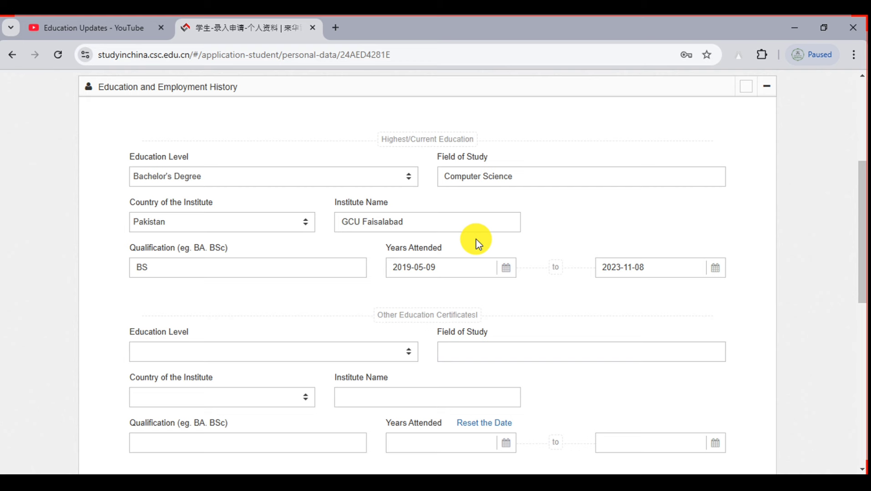
Set the first certificate's level to Senior High School with field of study Computerscience
drag(861, 194, 864, 243)
click(343, 216)
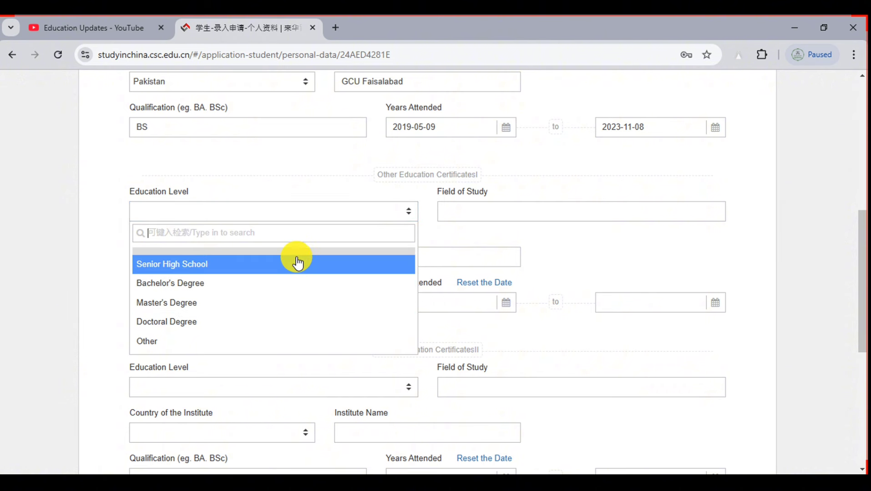
click(235, 267)
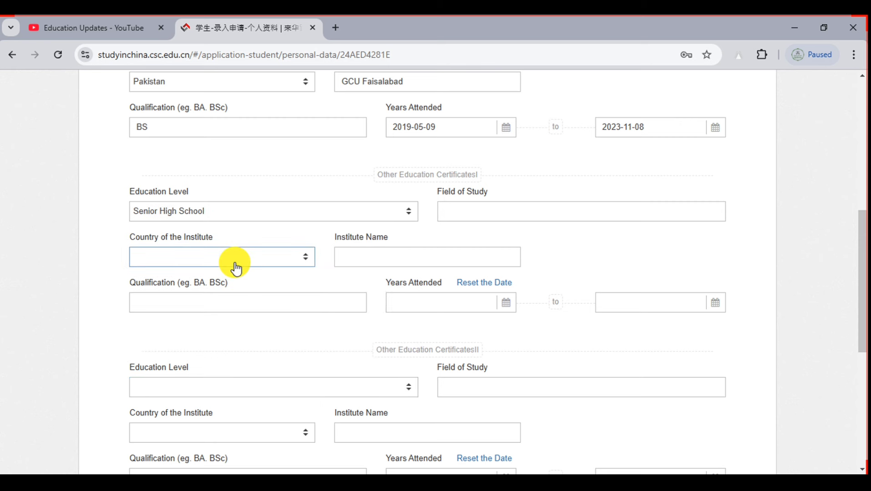
click(554, 215)
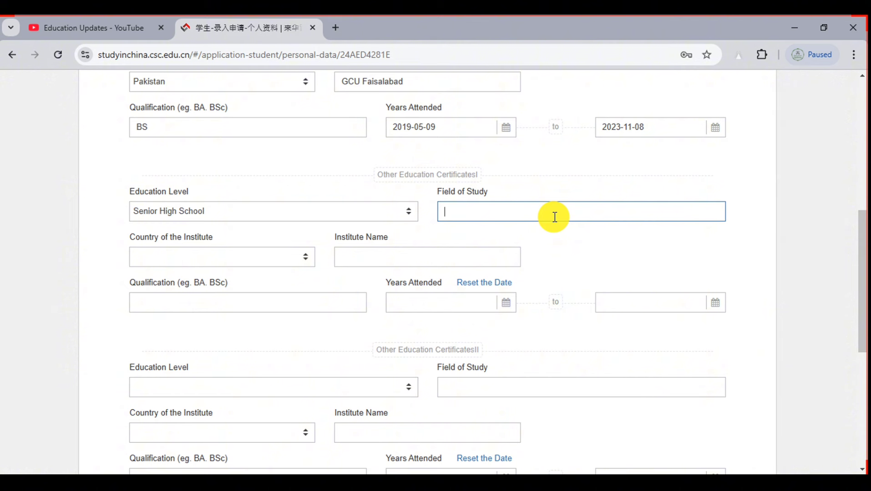
text(ICS)
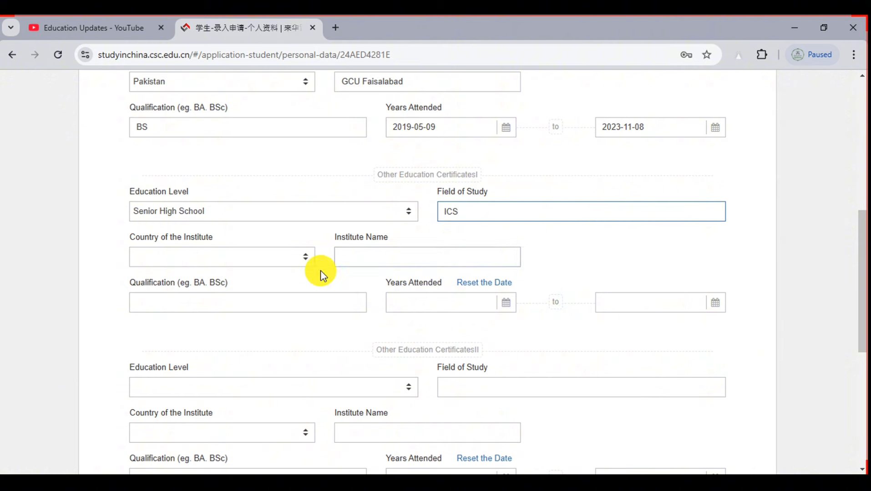
key(ctrl+a)
text(C)
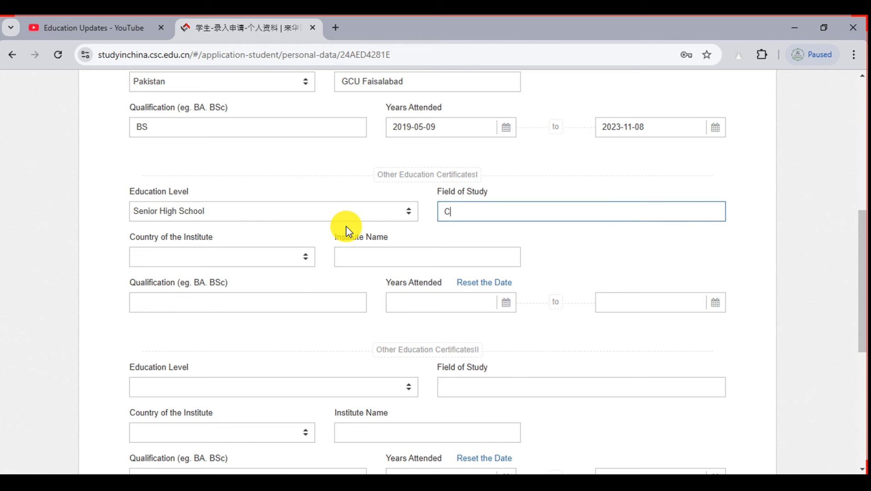
text(omputer scince)
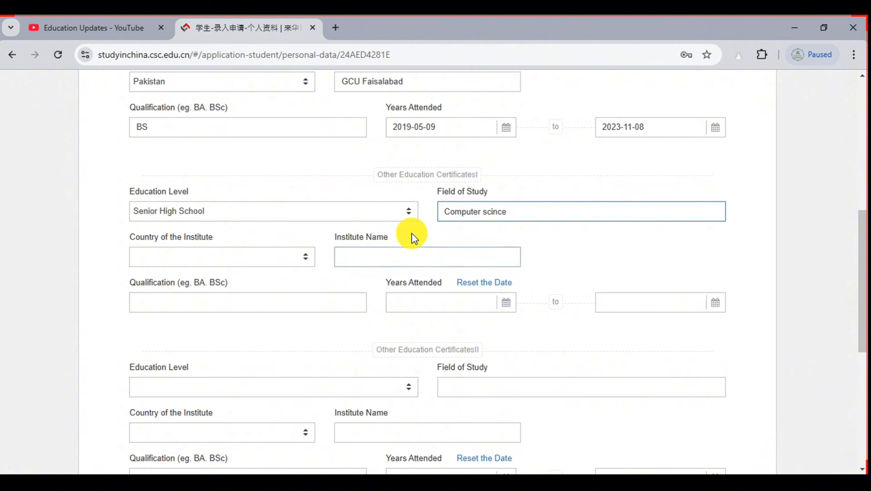
drag(524, 214, 482, 211)
text(science)
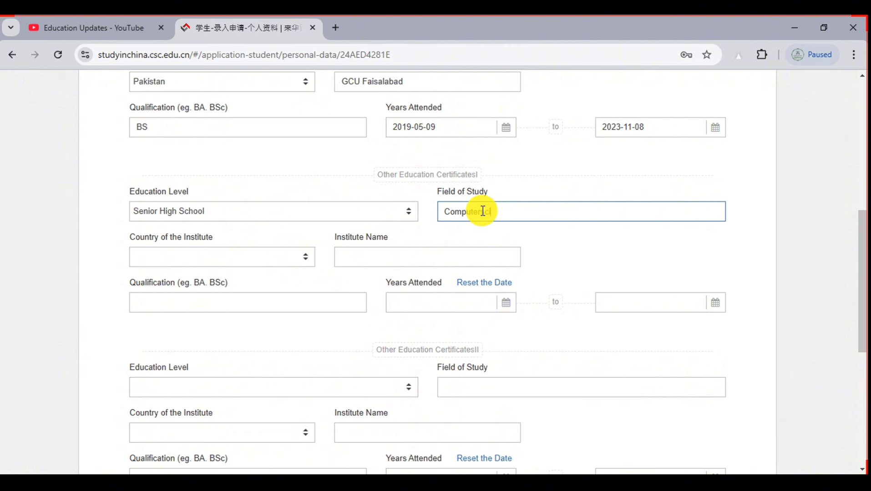
Set the certificate's institute country to Pakistan and institute name to Punjab Collge
click(222, 262)
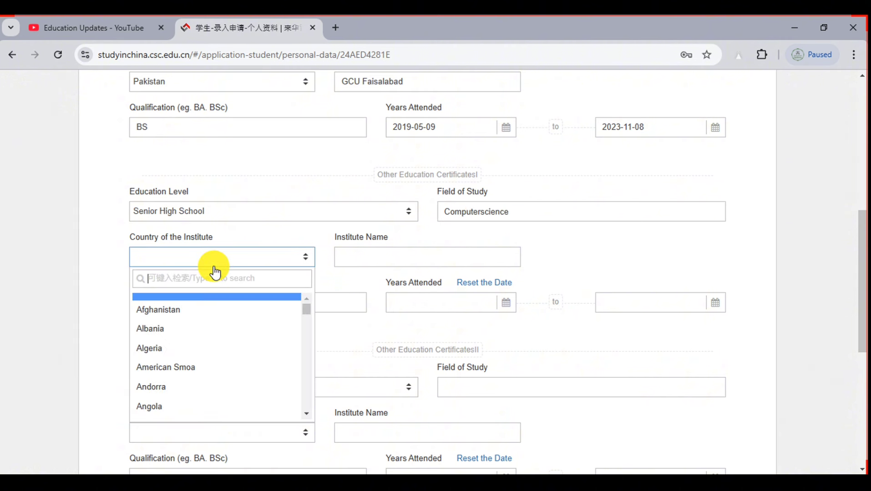
text(pak)
key(Return)
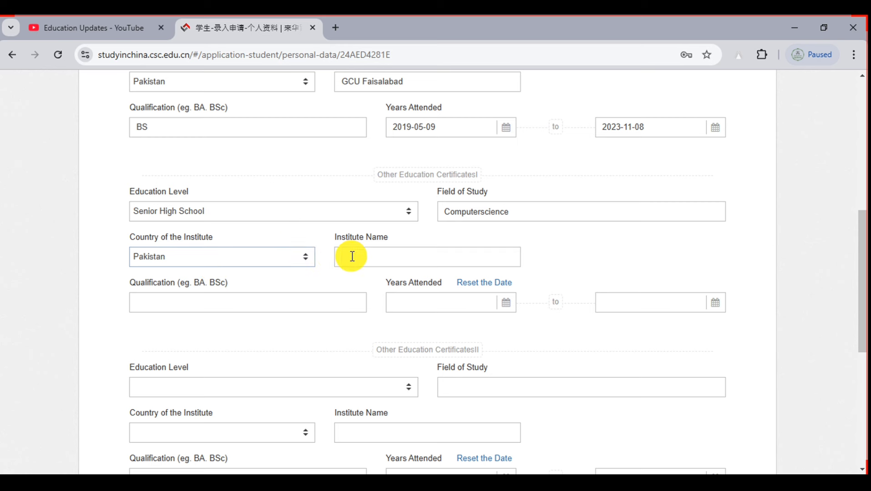
click(364, 254)
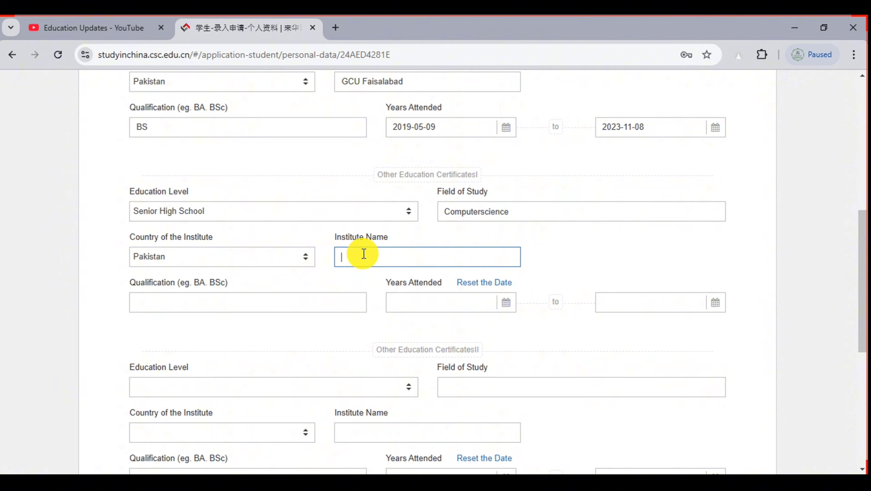
text(Punjab Collge)
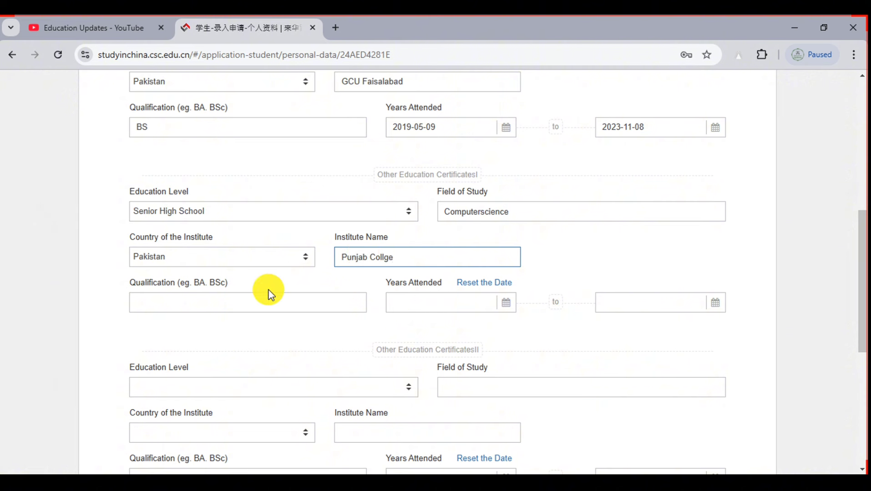
click(191, 302)
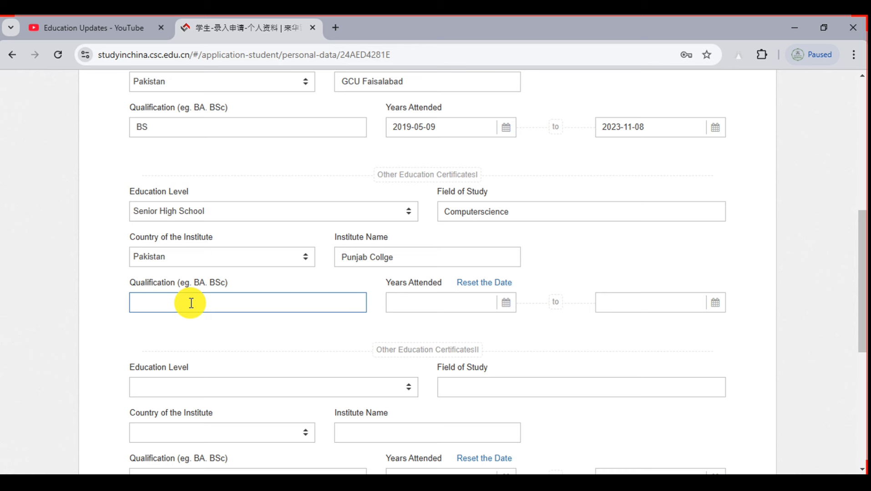
Enter qualification ICS and set the date of entry to 2017-09-07
text(ICS)
click(506, 311)
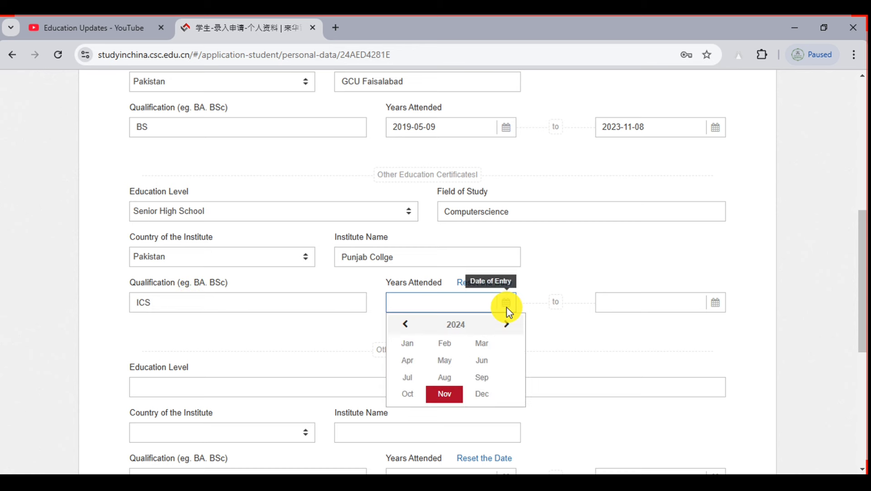
click(464, 324)
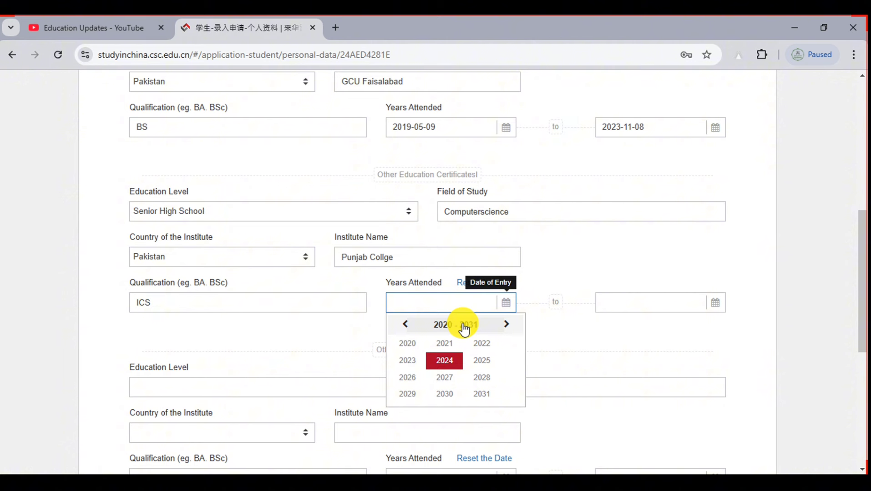
click(405, 324)
click(405, 324)
click(506, 324)
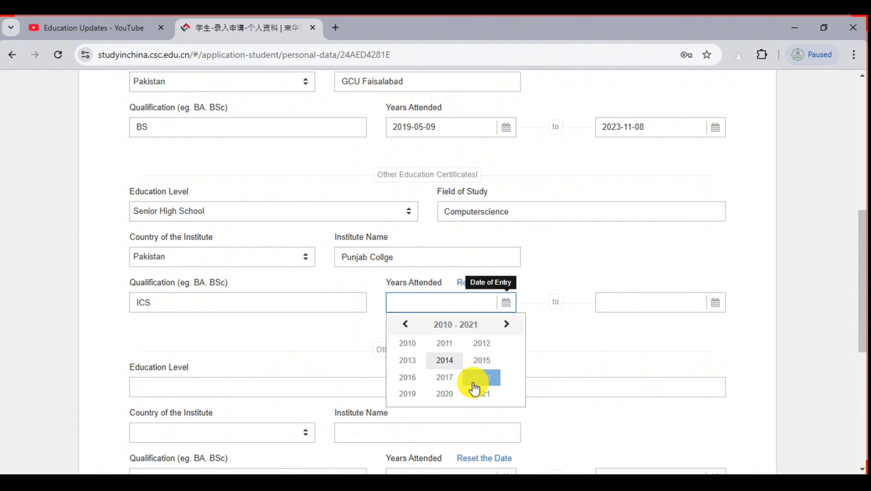
click(444, 378)
click(465, 381)
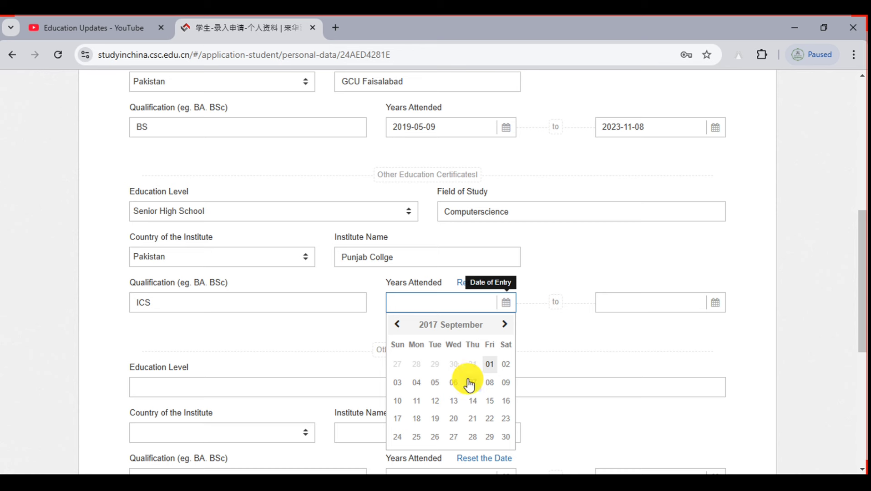
click(467, 383)
Set the Senior High School completion date to 2019-11-07
click(719, 302)
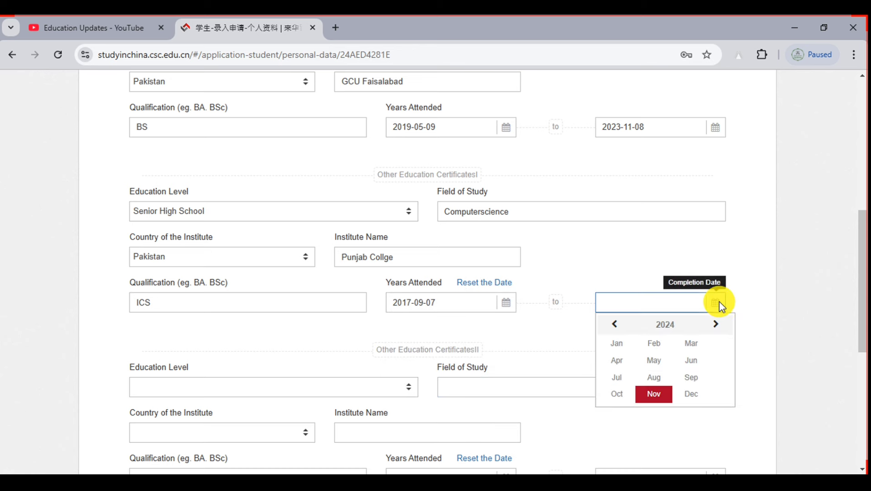
click(614, 324)
click(614, 324)
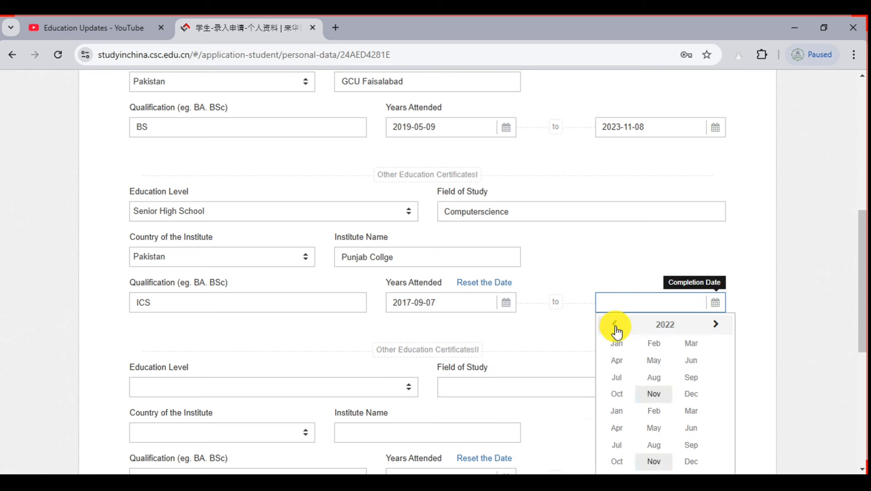
click(614, 324)
click(614, 324)
click(615, 324)
click(655, 394)
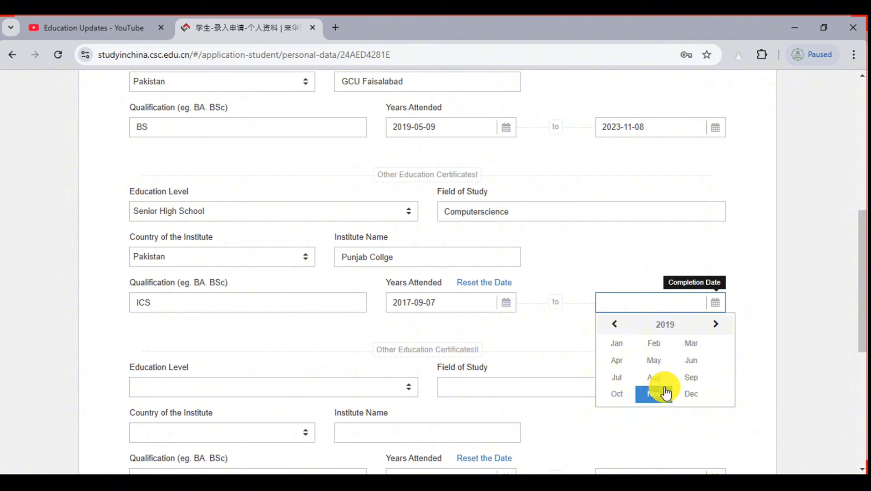
click(677, 386)
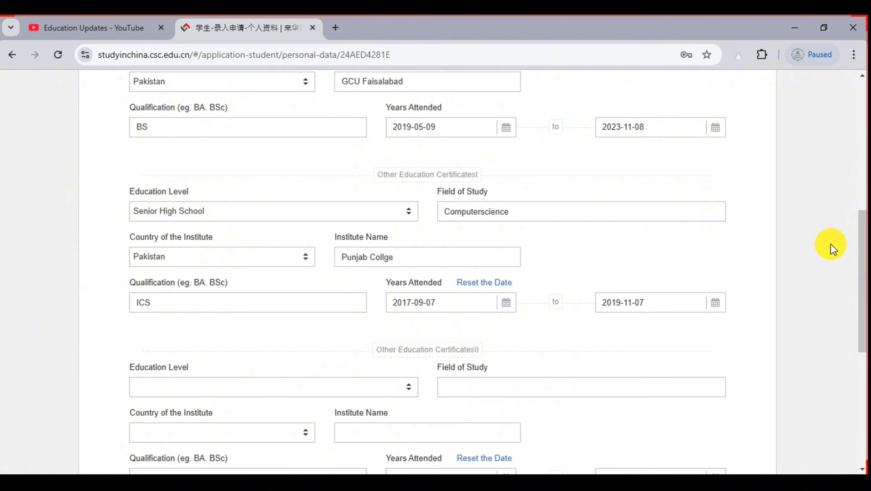
drag(860, 235, 865, 289)
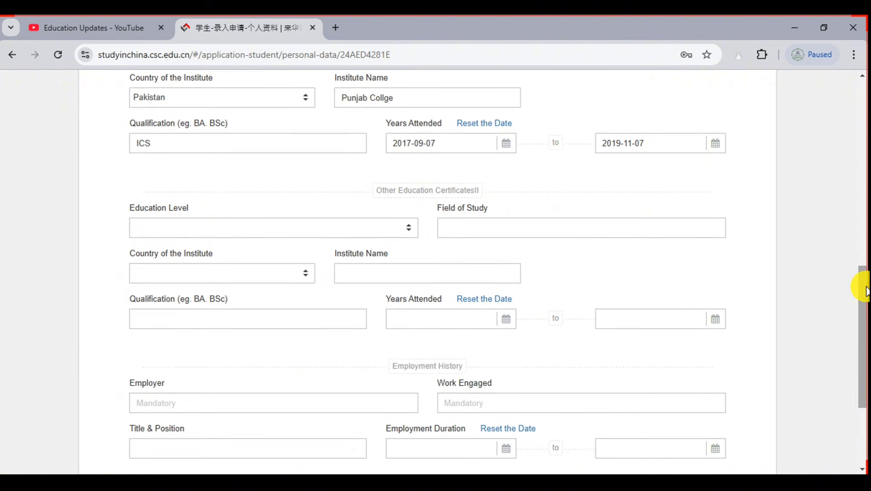
Choose Other as the education level for Other Education Certificates II
click(214, 227)
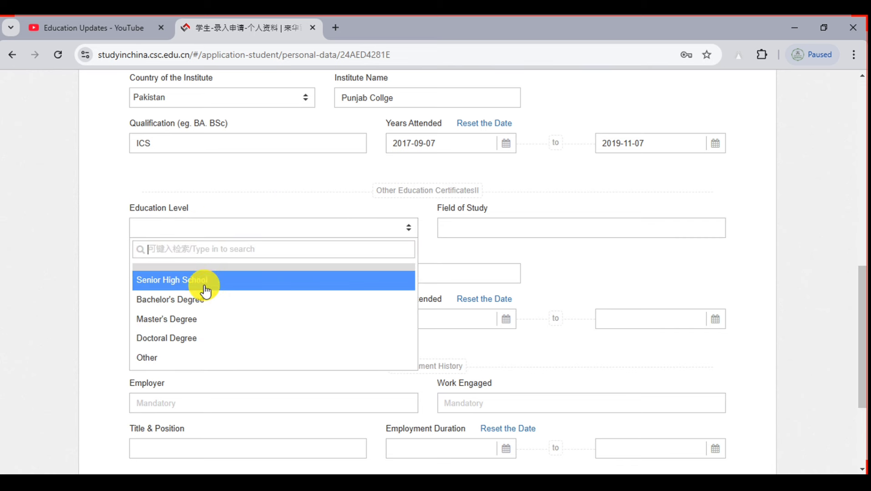
click(199, 362)
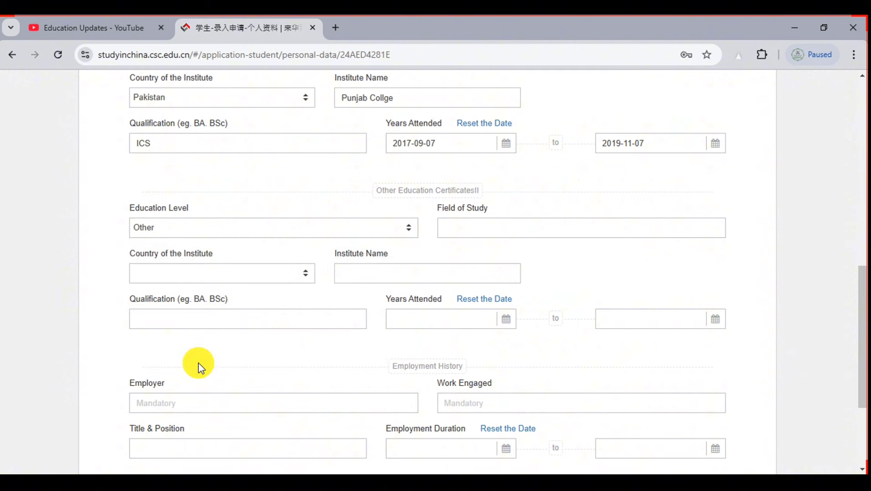
click(283, 229)
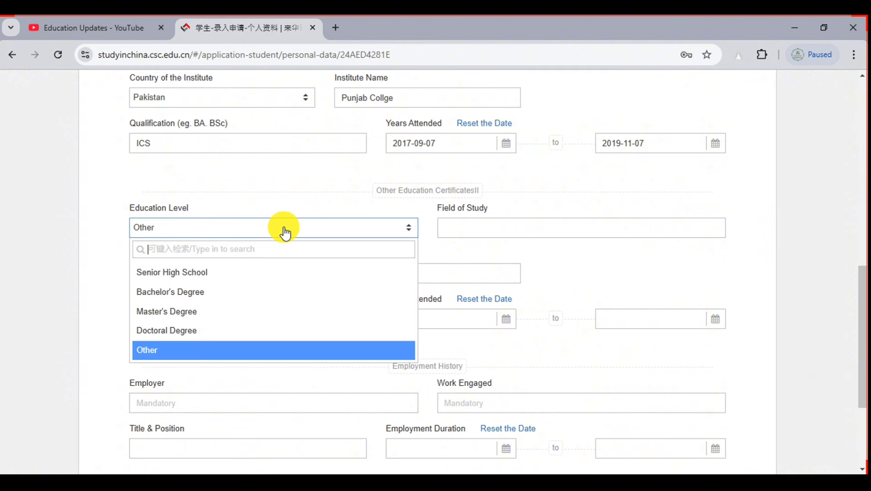
click(255, 350)
click(550, 227)
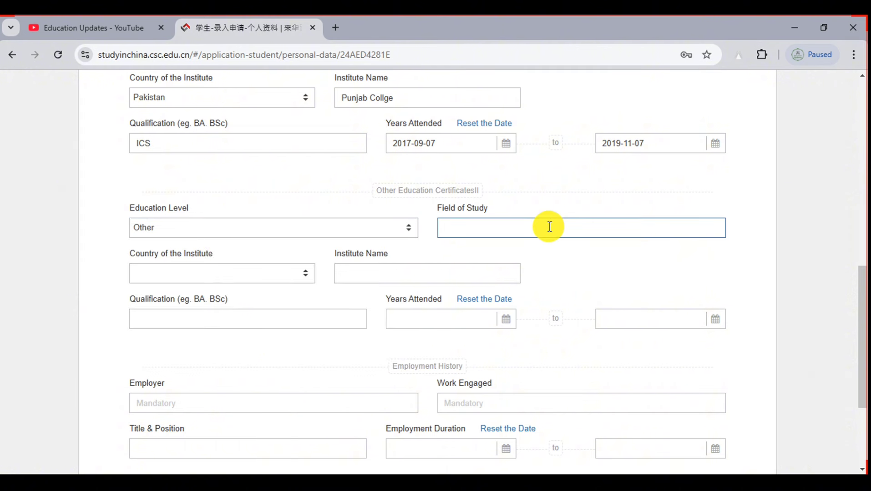
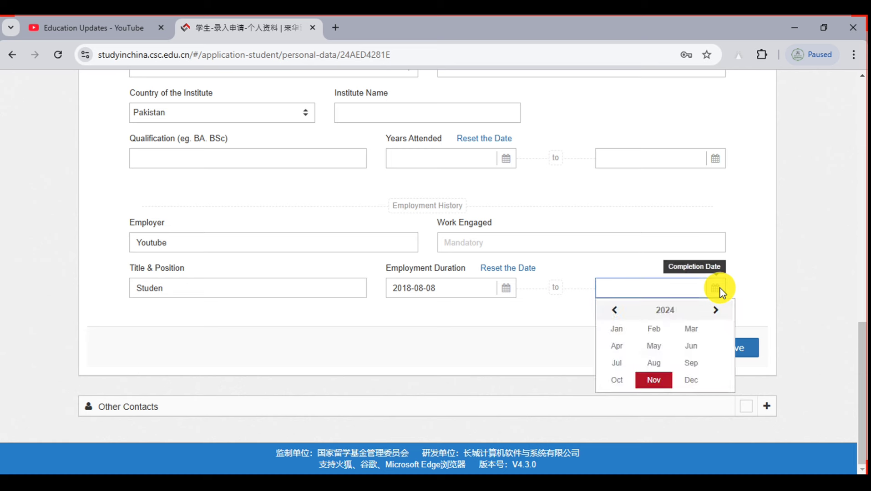
Pick 19 November 2024 as the employment completion date
click(654, 377)
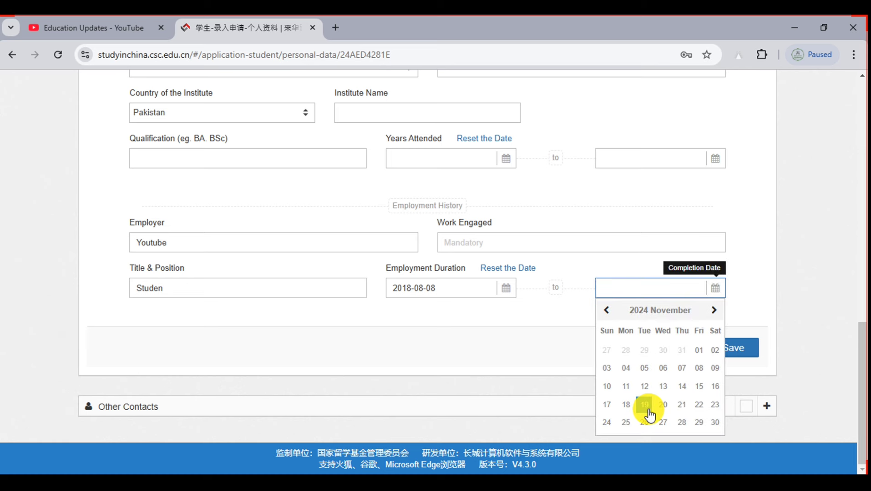
click(649, 404)
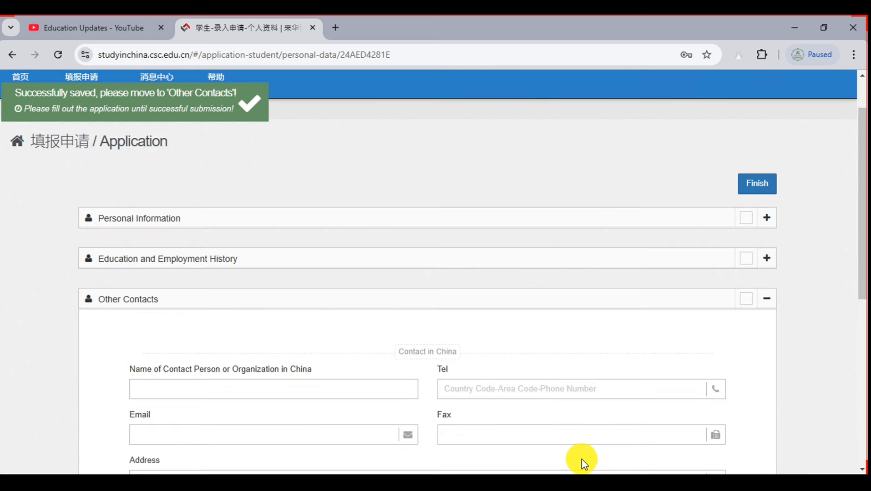
key(super+shift+s)
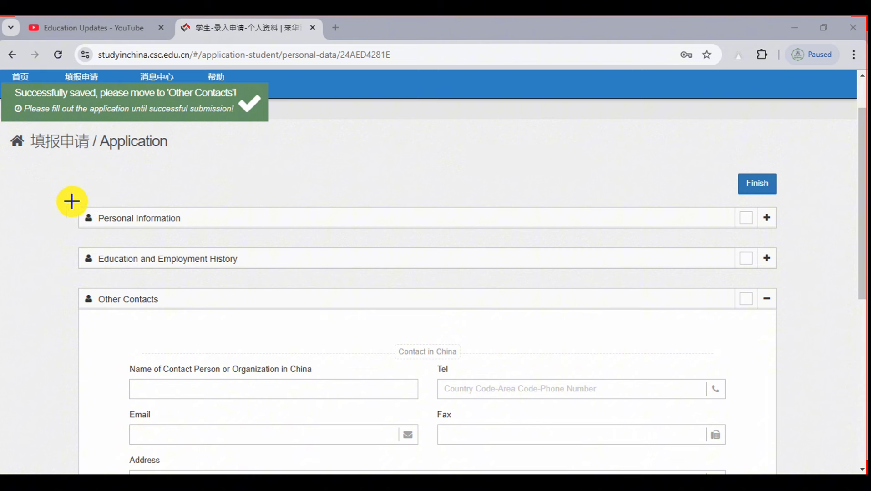
drag(63, 193, 277, 217)
drag(63, 236, 273, 274)
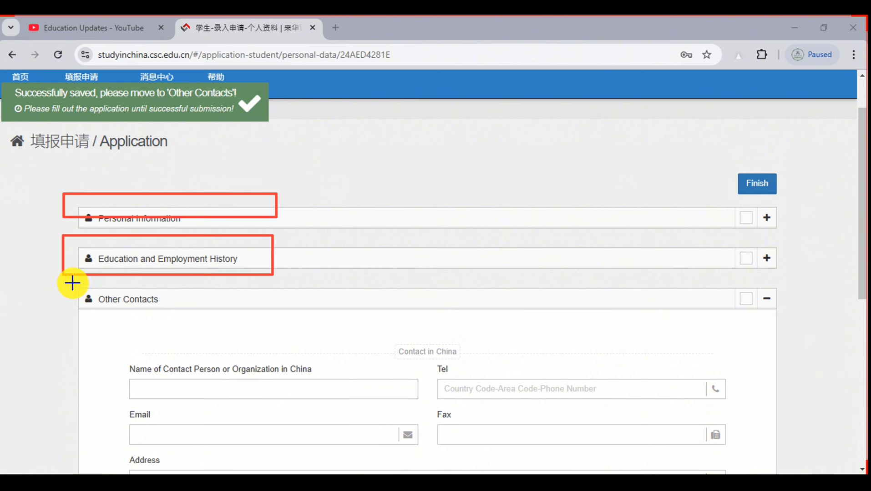
drag(66, 280, 251, 316)
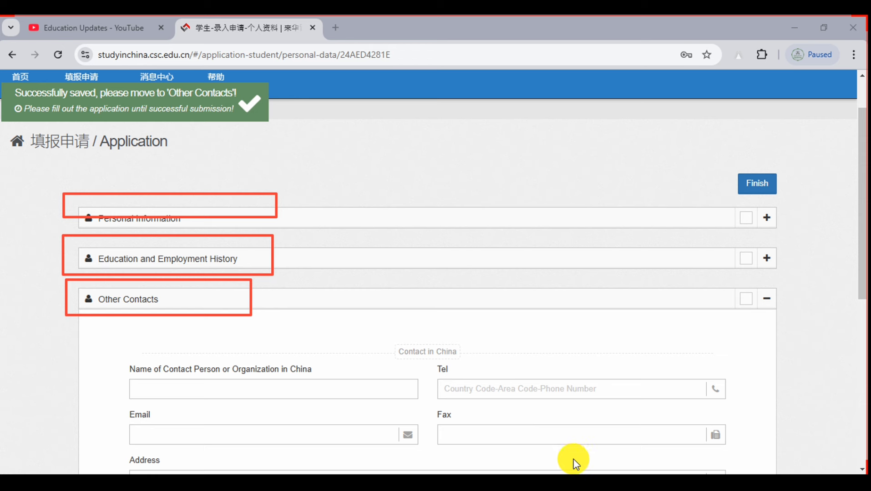
key(Escape)
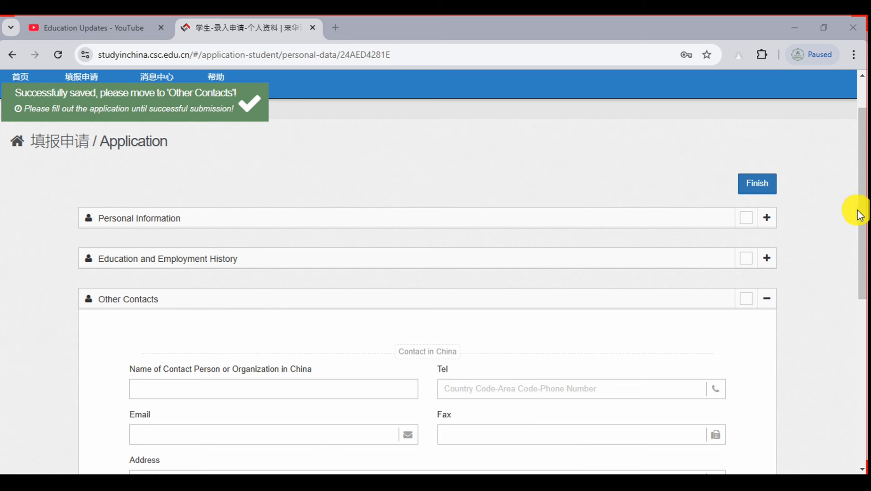
drag(861, 210, 862, 248)
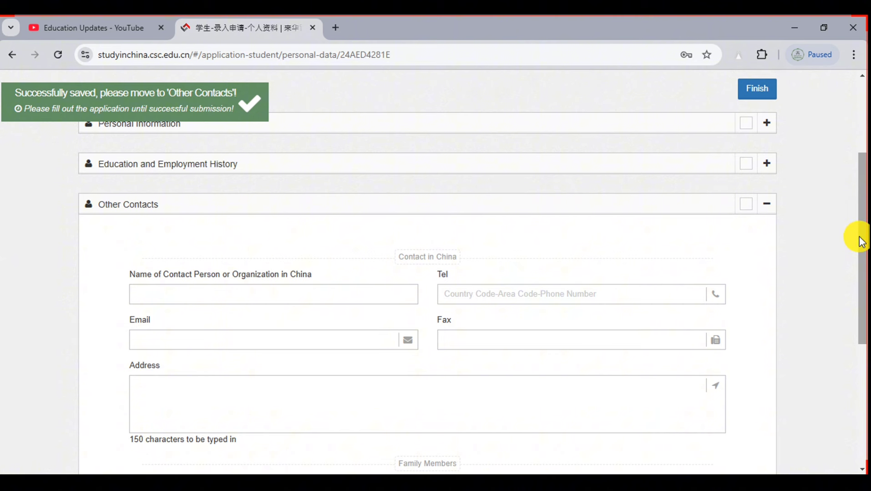
drag(856, 238, 857, 247)
click(298, 278)
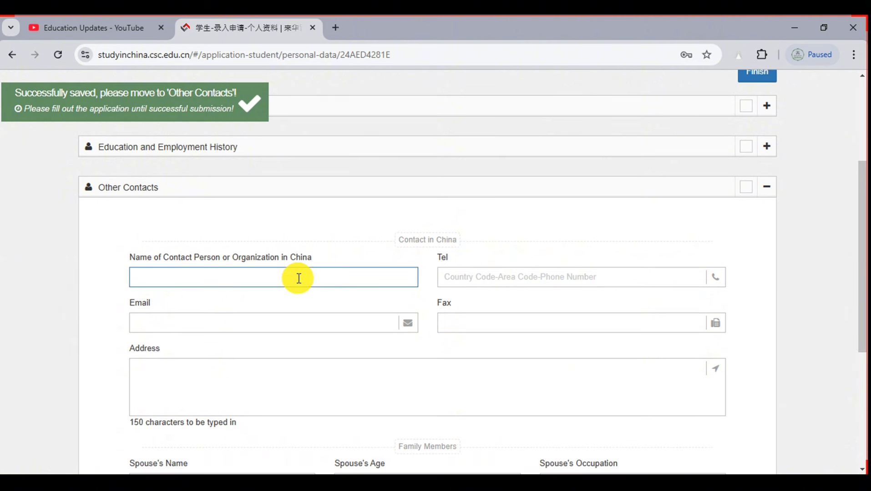
click(609, 233)
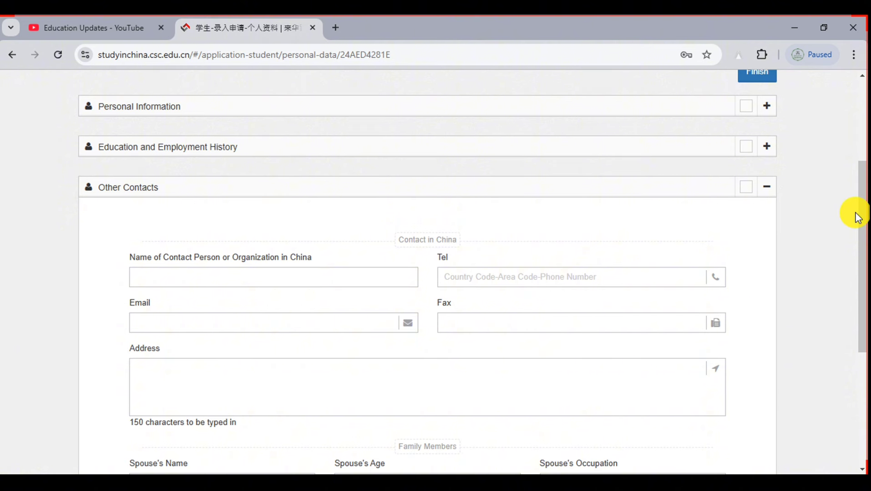
drag(862, 214, 866, 348)
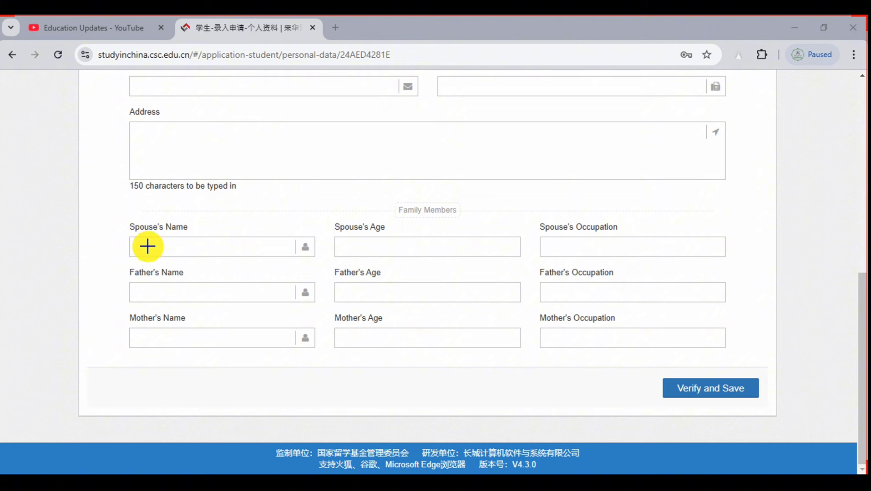
mouse_move(105, 210)
mouse_down()
mouse_move(774, 277)
mouse_move(774, 264)
mouse_up()
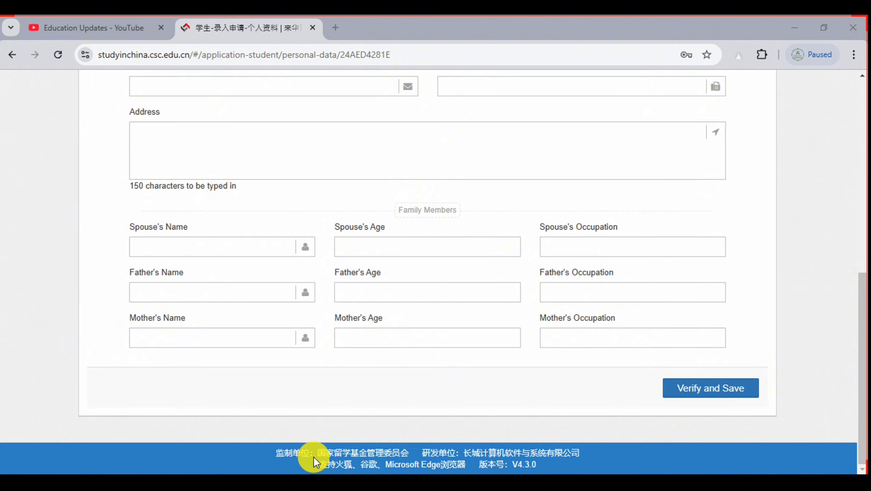
Enter the father's name, age 55 and occupation Teacher
click(181, 294)
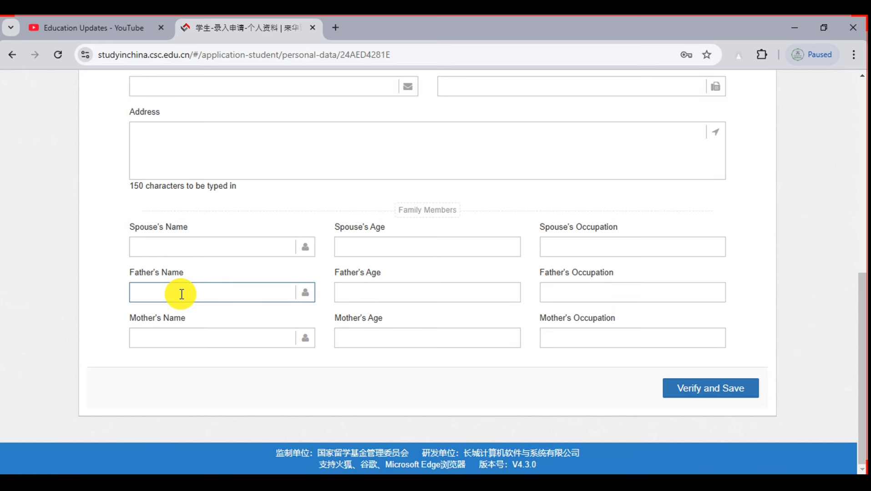
text(ABX)
text(C)
click(362, 293)
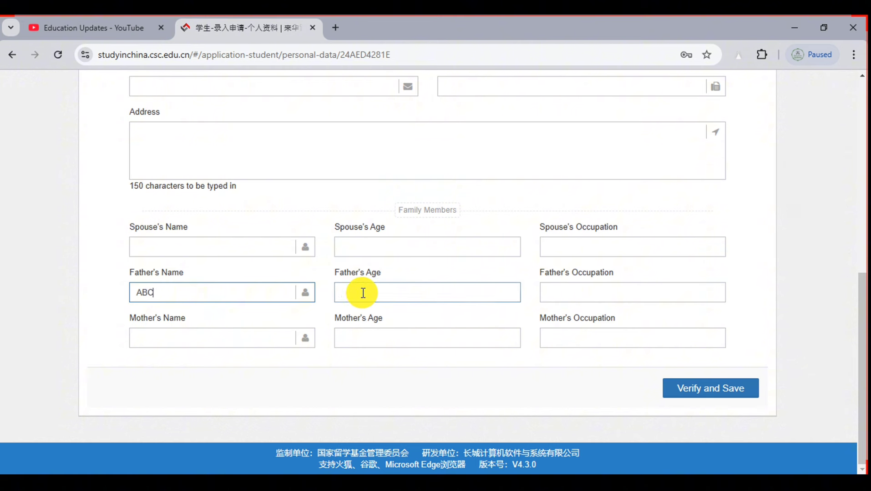
text(55)
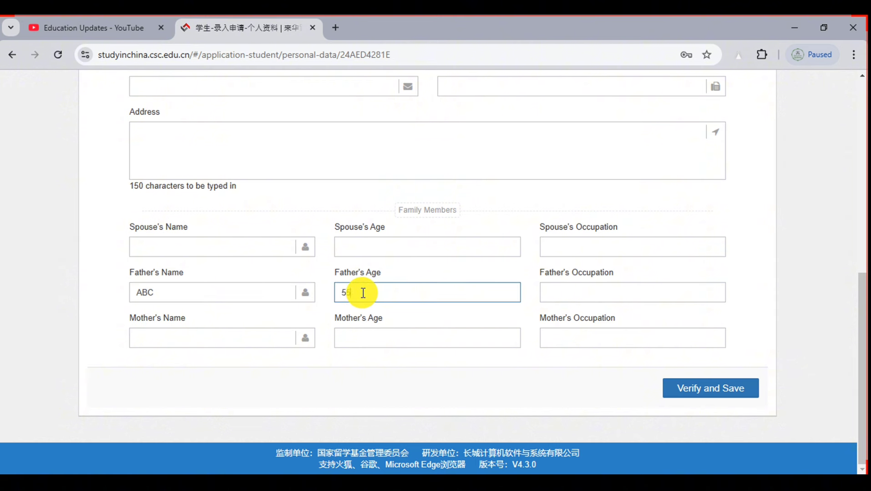
click(590, 293)
text(Te)
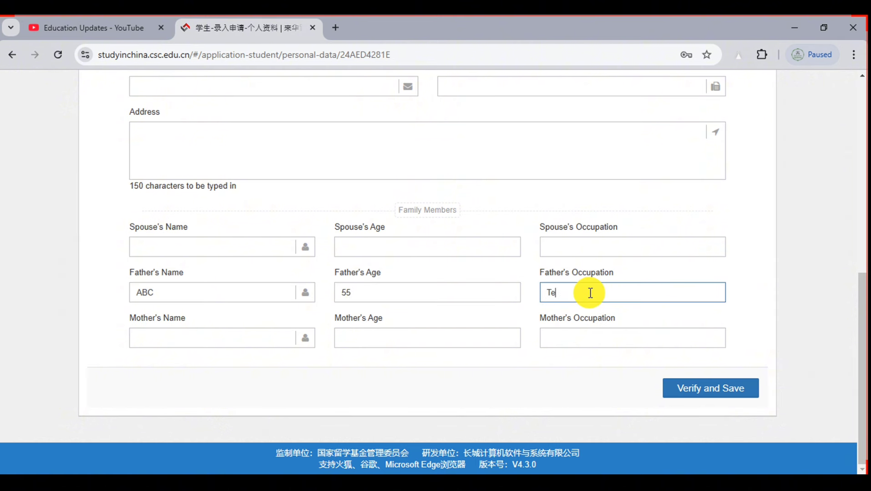
text(acher)
Enter the mother's name, age 52 and occupation HW, then save the contacts
click(243, 339)
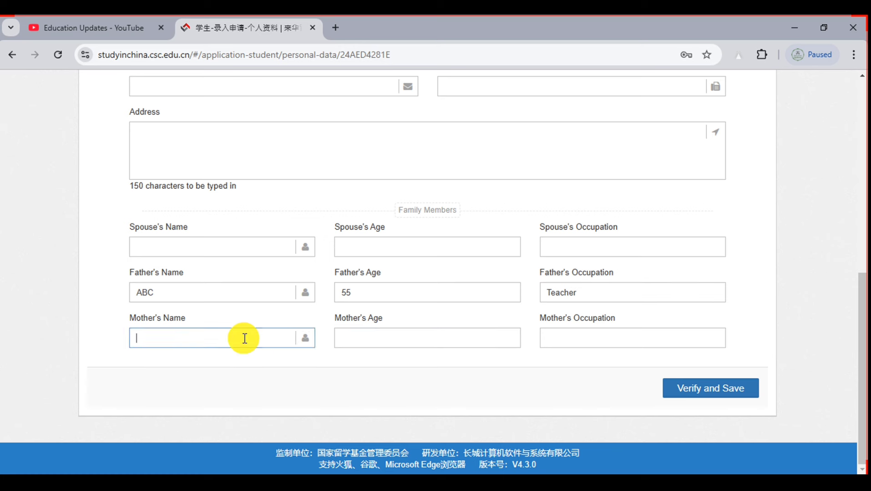
text(ASDF)
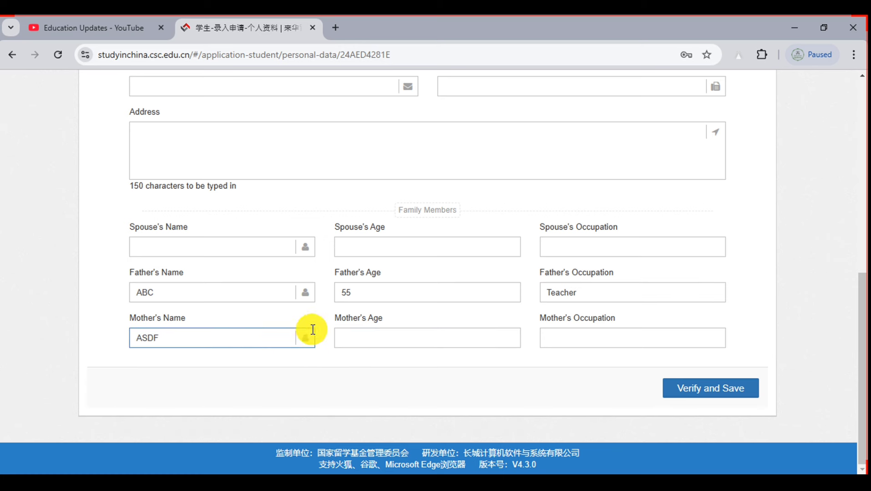
click(391, 340)
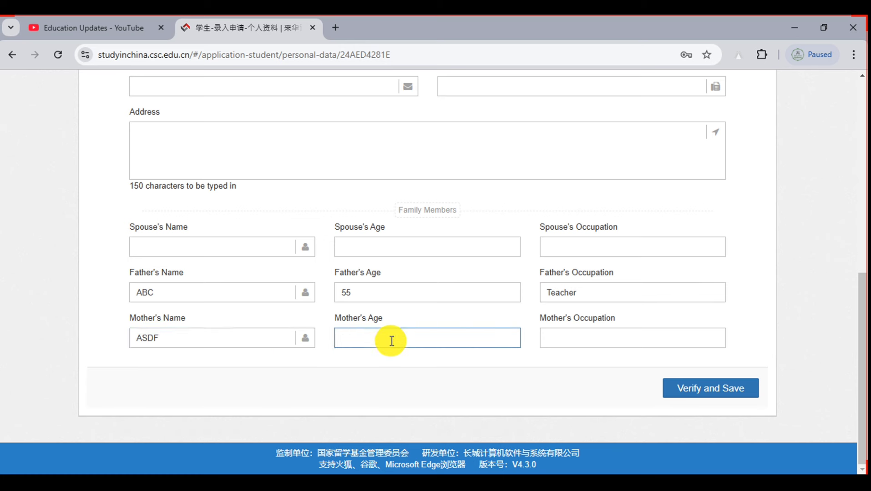
text(52)
click(603, 344)
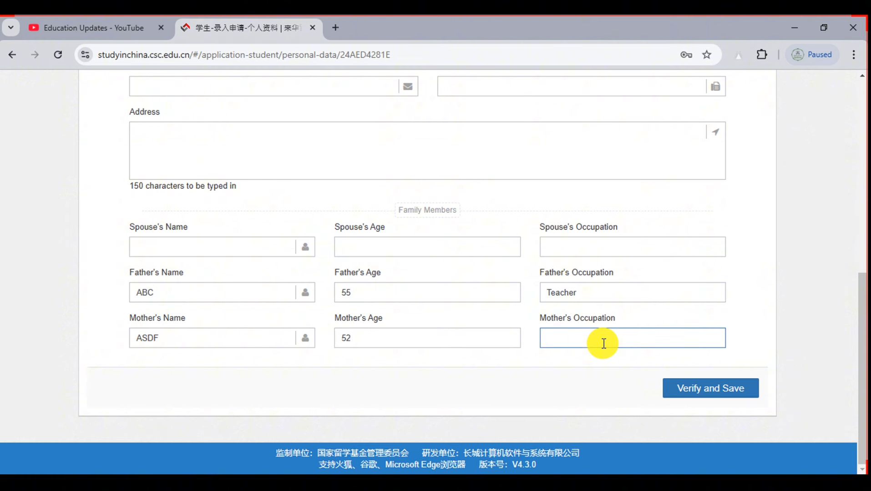
text(HW)
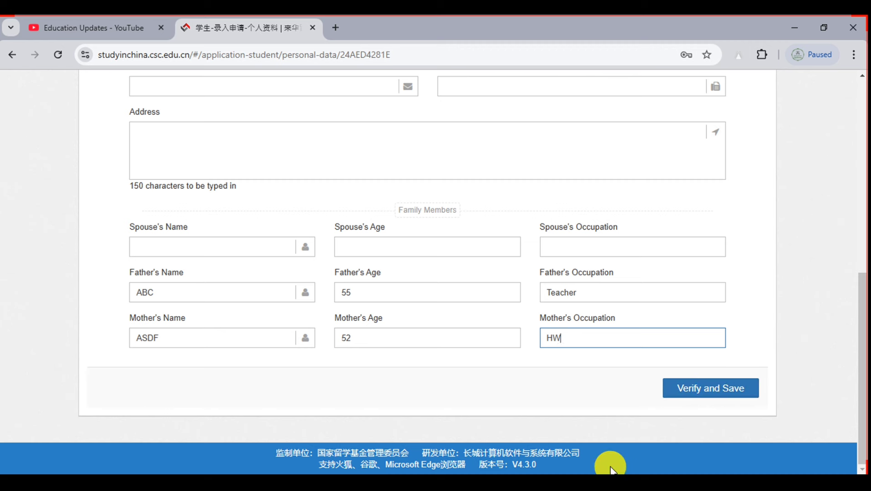
key(Return)
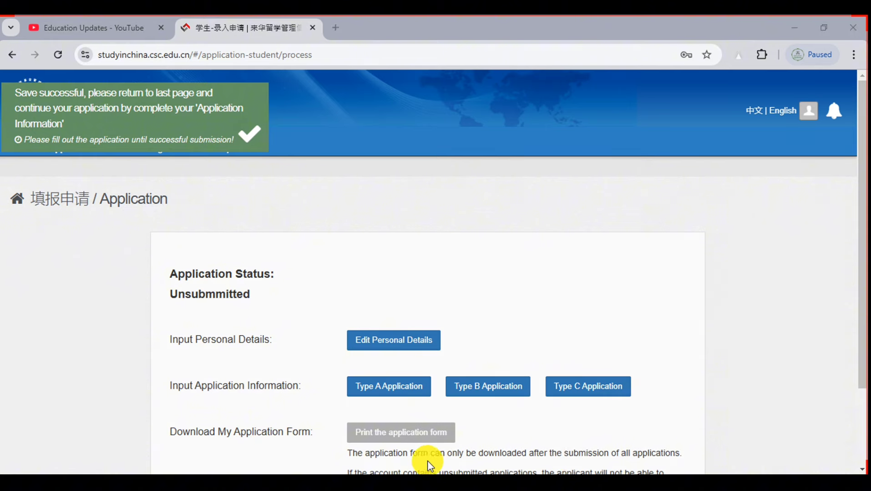
Outline the Edit Personal Details and Input Application Information rows in red on the Application page
drag(330, 322, 489, 347)
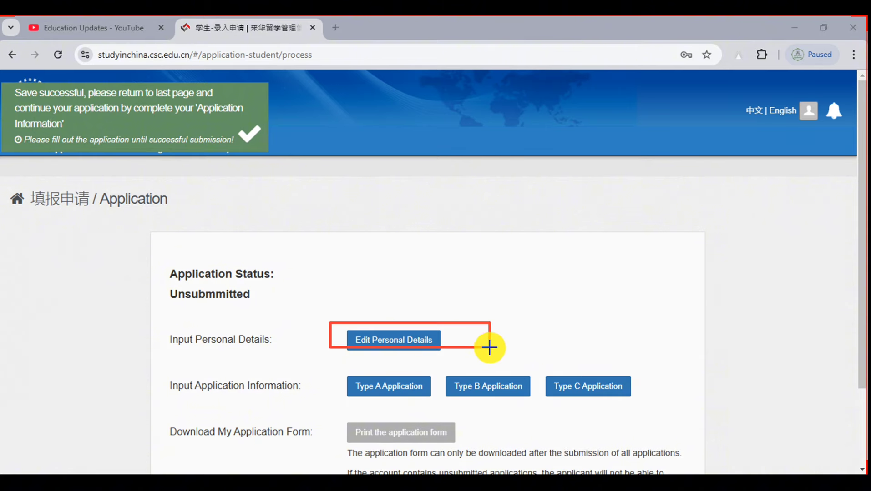
drag(154, 367, 163, 368)
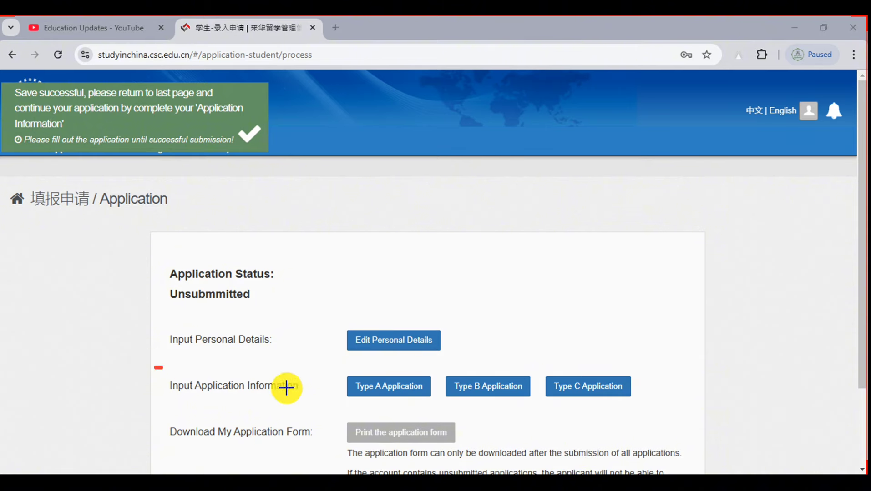
drag(286, 387, 683, 405)
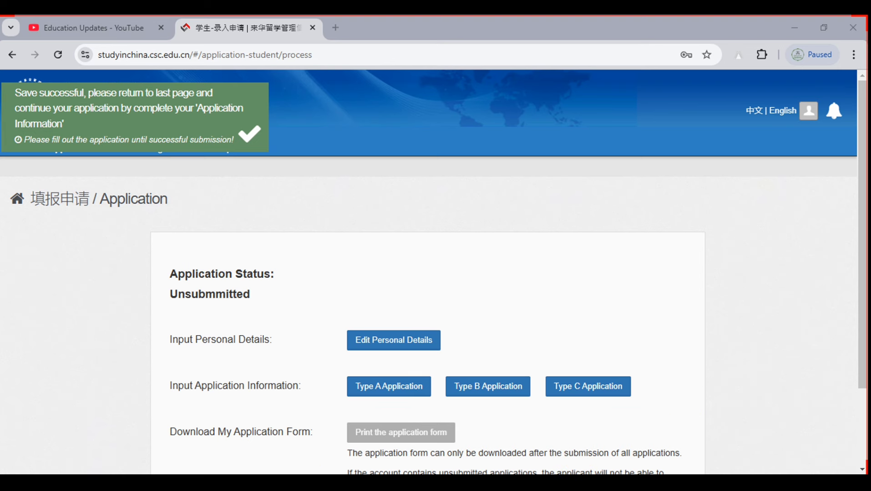
scroll(360, 416, up, 3)
scroll(360, 416, up, 2)
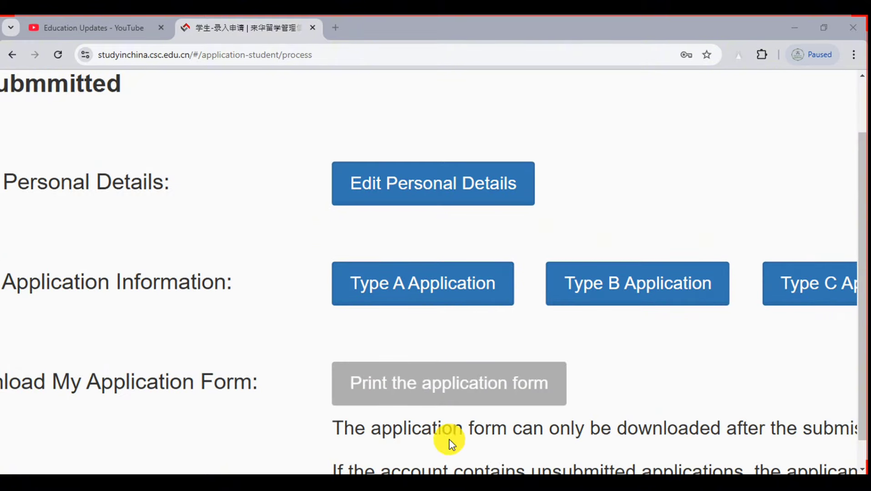
Open the Type A application form and outline its Agency No. field in red
click(414, 287)
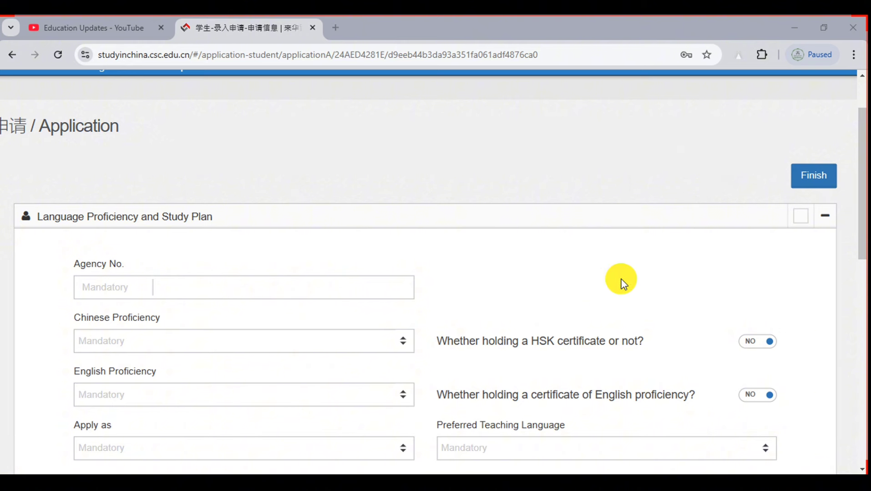
drag(861, 175, 864, 208)
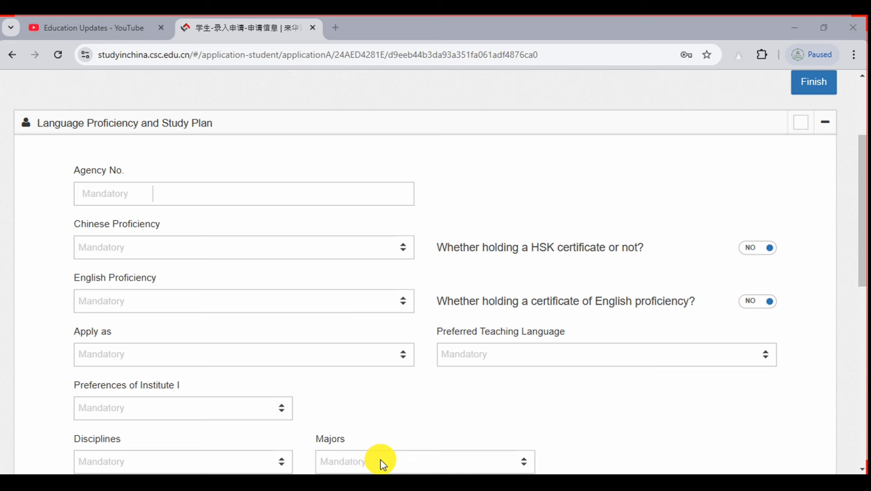
mouse_move(53, 156)
mouse_down()
mouse_move(86, 171)
mouse_move(440, 214)
mouse_up()
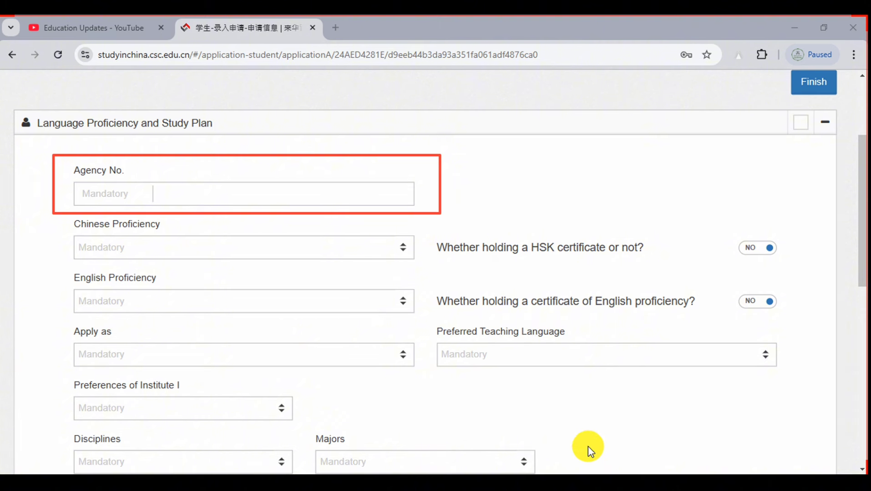
Search Google for 'Hec agency no for China Scholarship' and select Agency No. 5861 in the answer
click(338, 27)
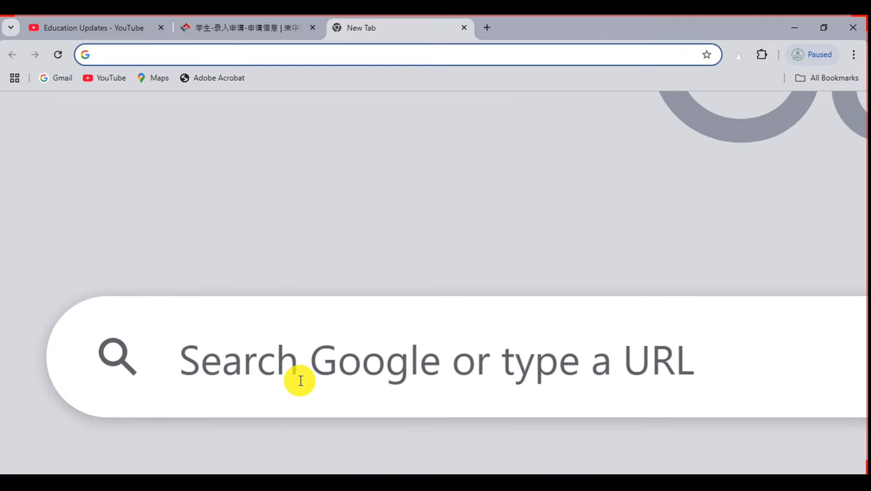
click(300, 381)
text(Hec)
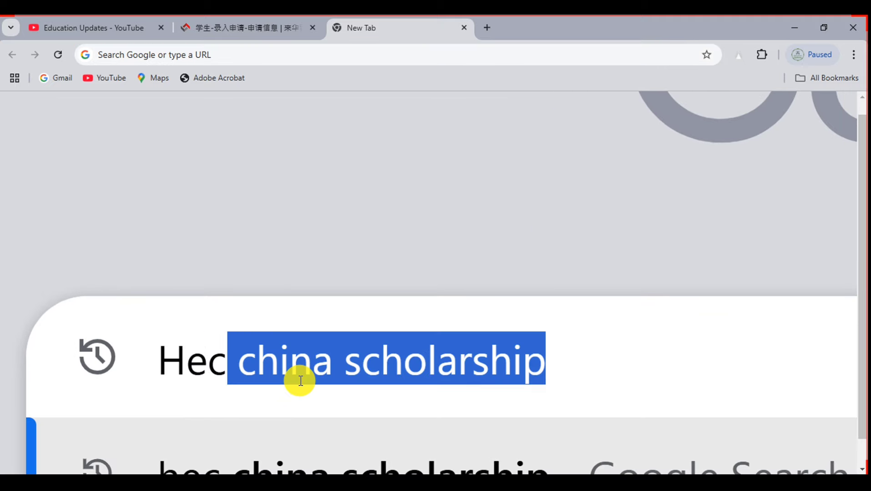
text( agency )
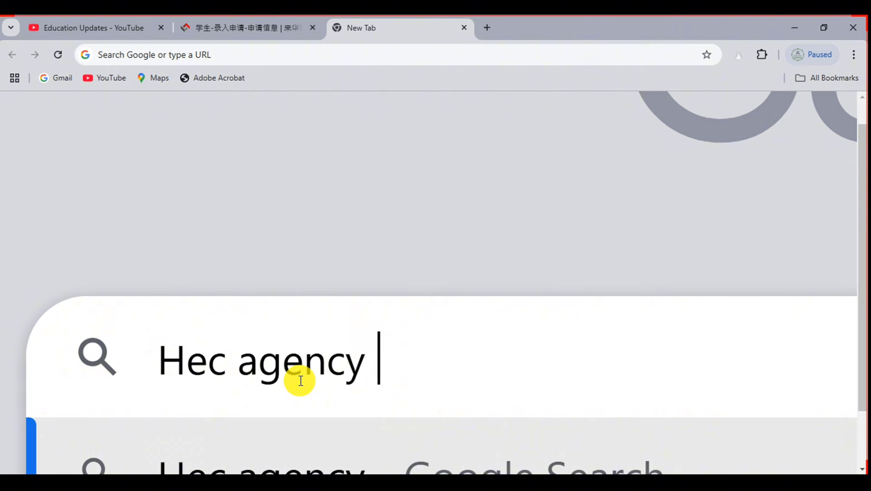
text(no for Ch)
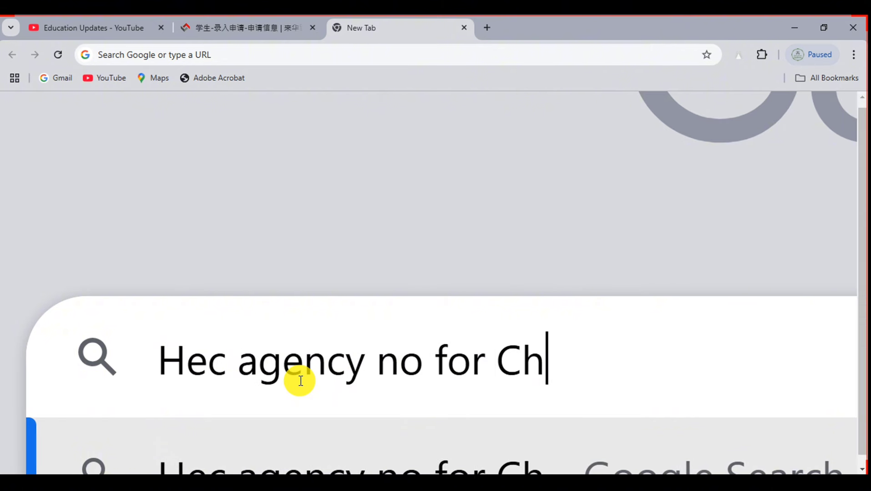
text(ina Scholar)
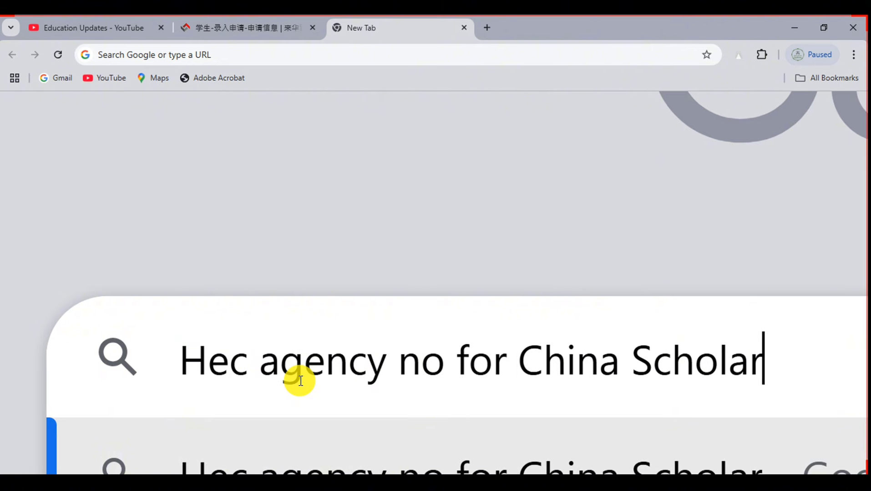
text(ship)
key(Return)
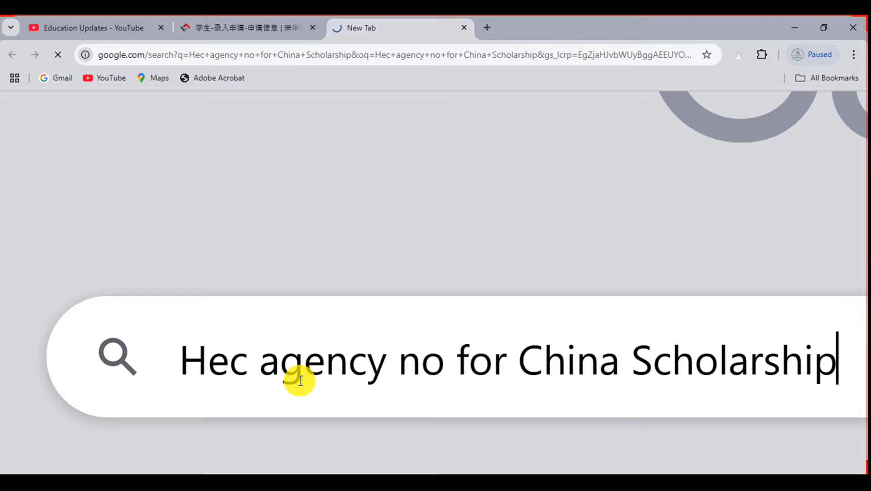
scroll(104, 161, up, 4)
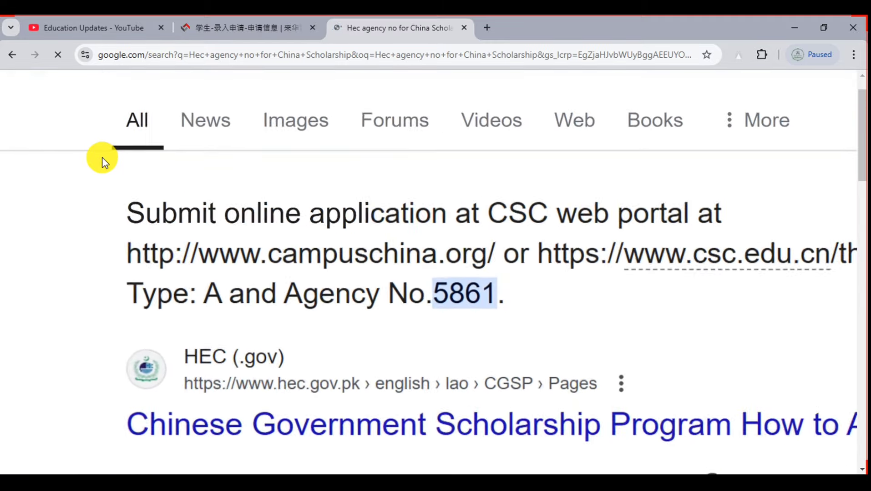
drag(513, 305, 452, 301)
key(ctrl+c)
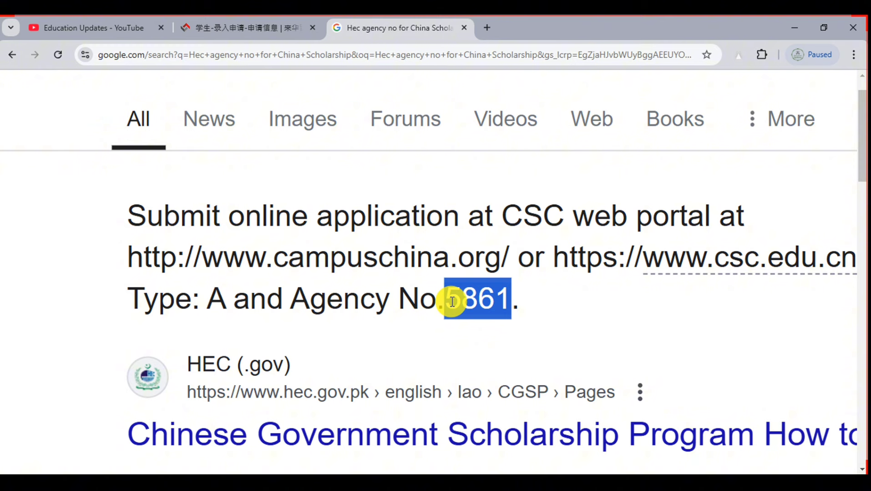
Close the Google tab and paste 5861 into the Type A form's Agency No. field
click(279, 35)
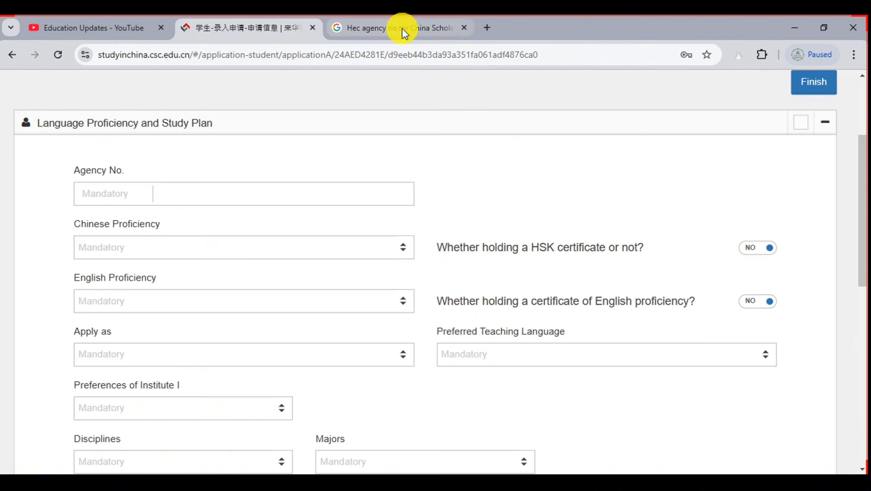
click(465, 28)
click(234, 200)
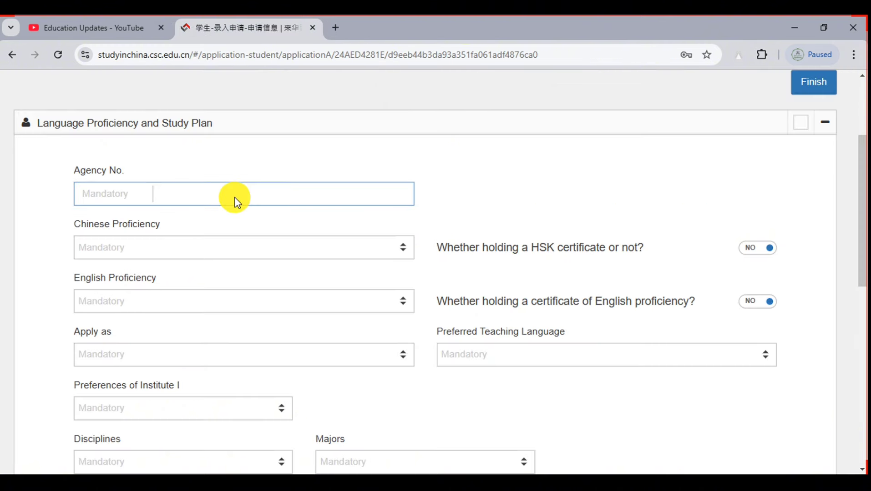
key(ctrl+v)
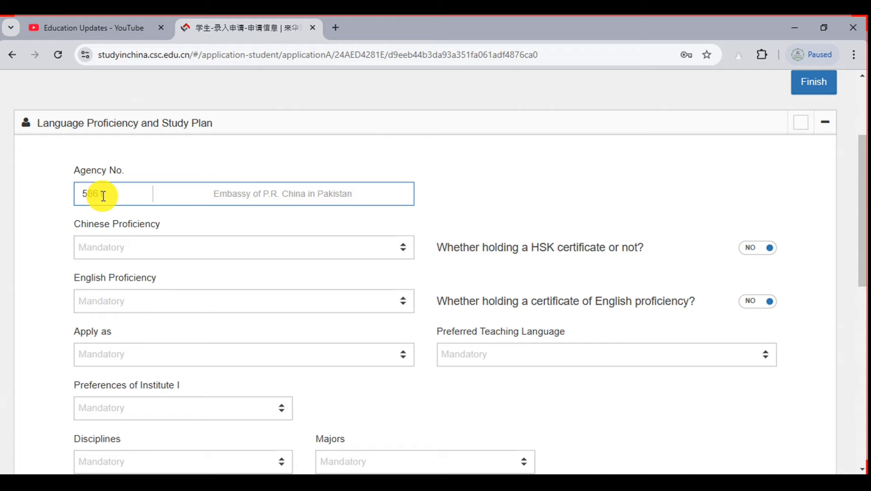
Highlight the resolved agency name, Embassy of P.R. China in Pakistan
scroll(103, 196, up, 7)
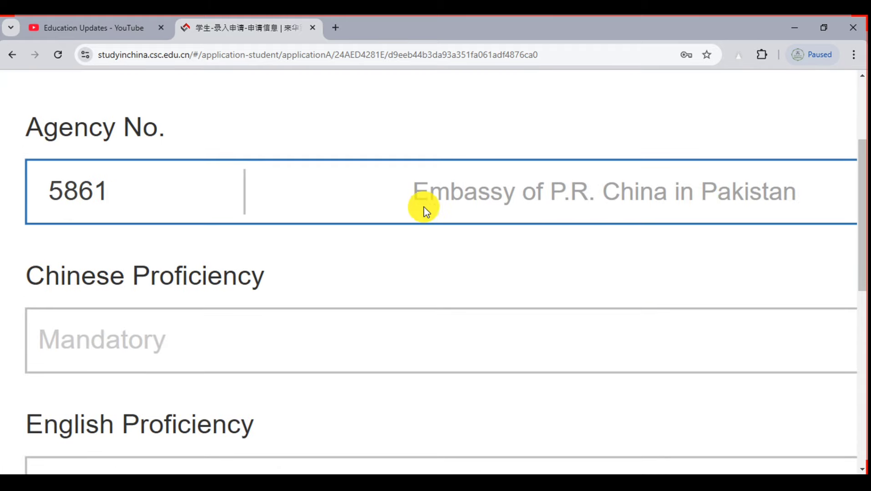
drag(418, 190, 814, 186)
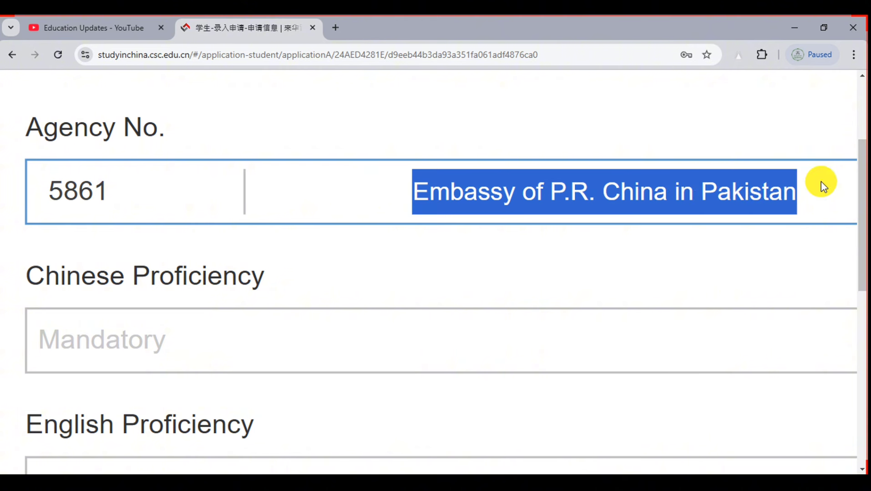
click(821, 181)
triple_click(821, 181)
click(820, 181)
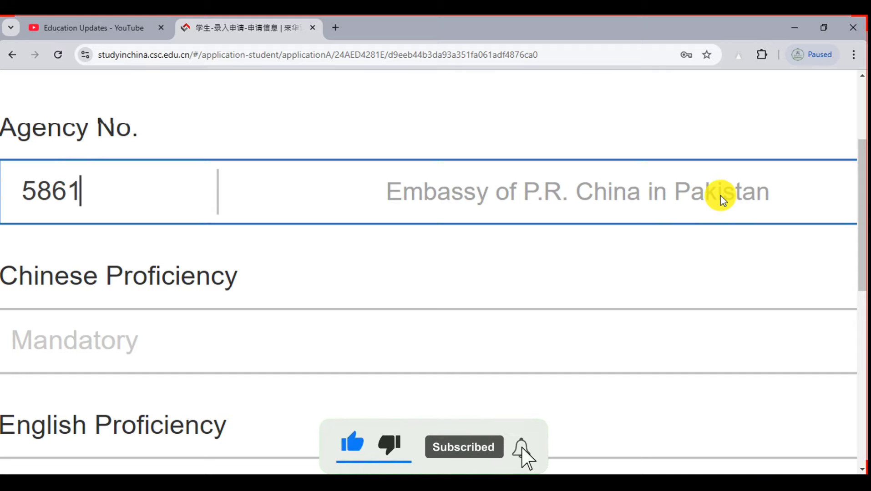
scroll(720, 200, down, 4)
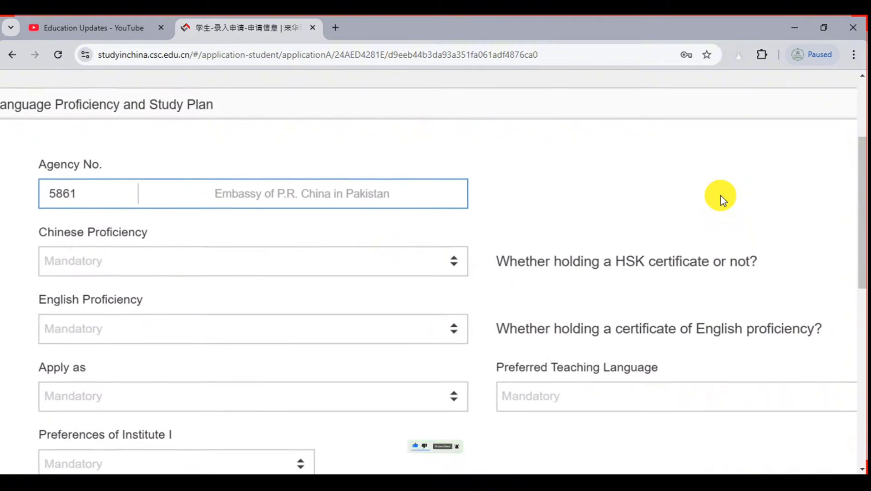
Choose Poor for Chinese Proficiency and Good for English Proficiency in the Type A form
click(183, 272)
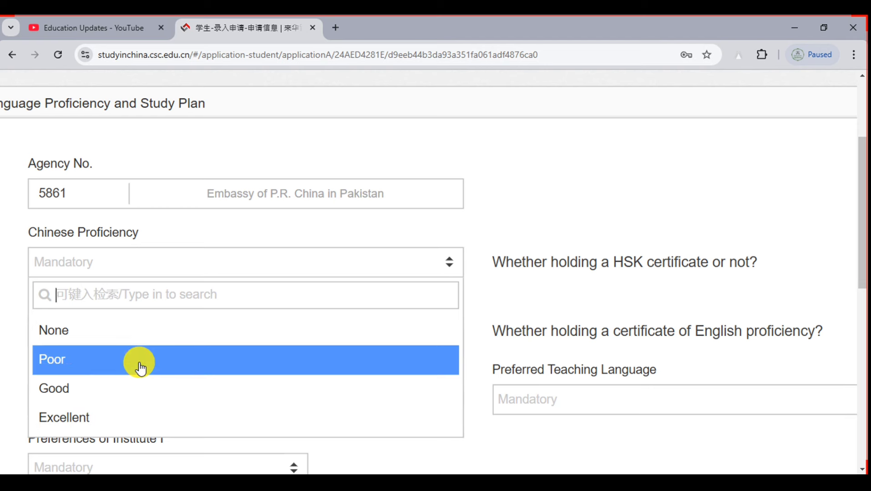
click(140, 367)
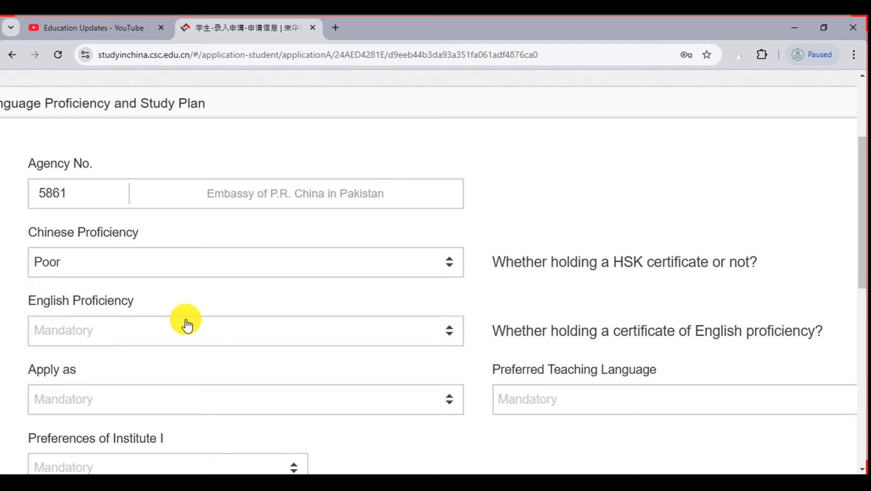
click(416, 335)
click(206, 457)
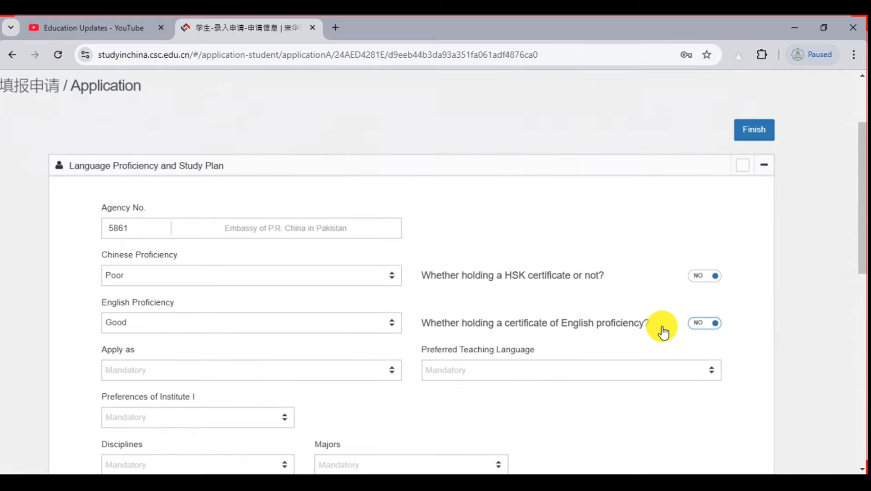
drag(861, 194, 862, 234)
Set Apply as to Master's Degree and Preferred Teaching Language to English
scroll(389, 341, up, 3)
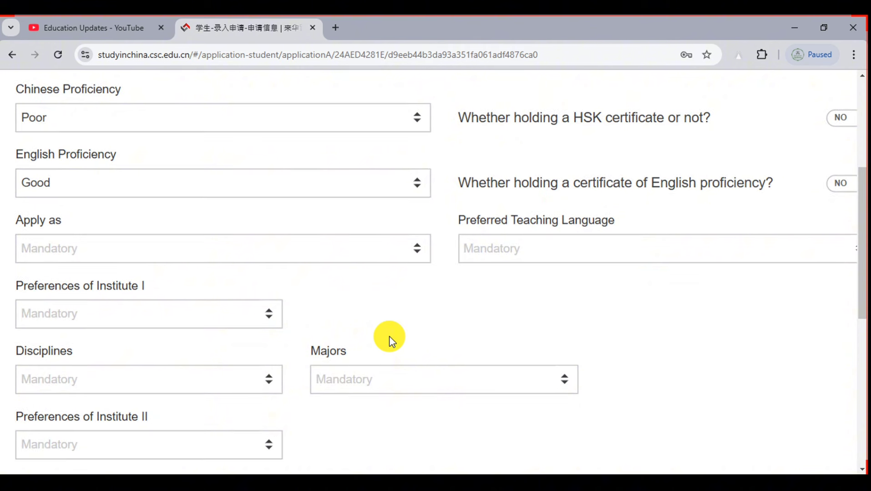
click(385, 257)
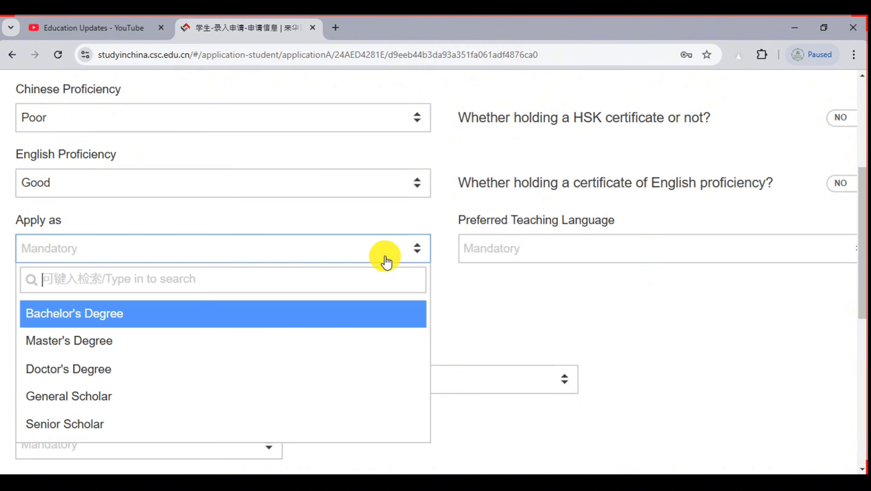
click(227, 336)
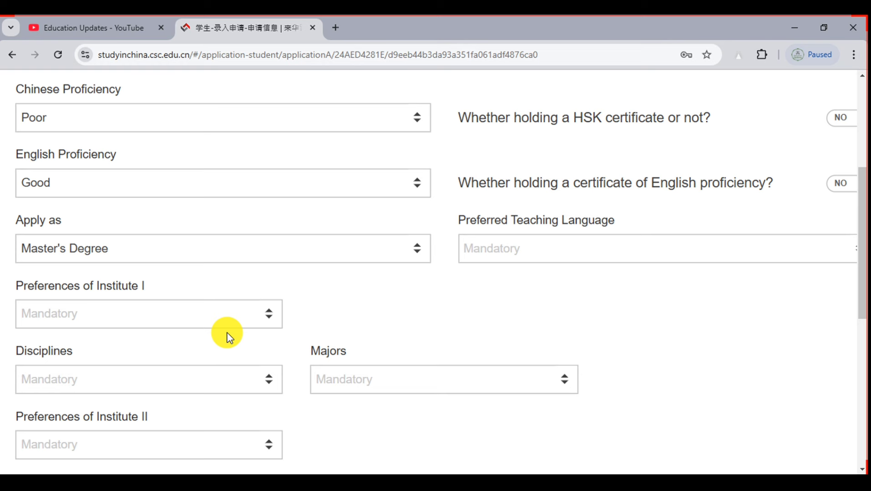
click(536, 250)
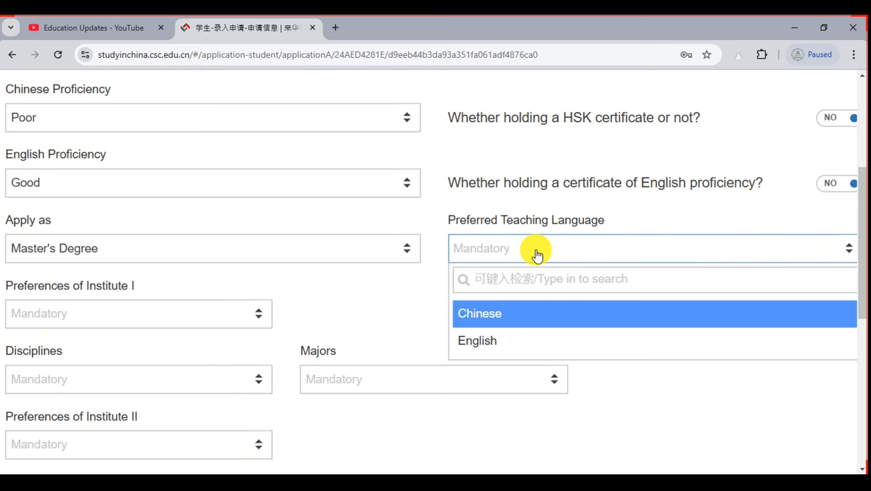
click(520, 338)
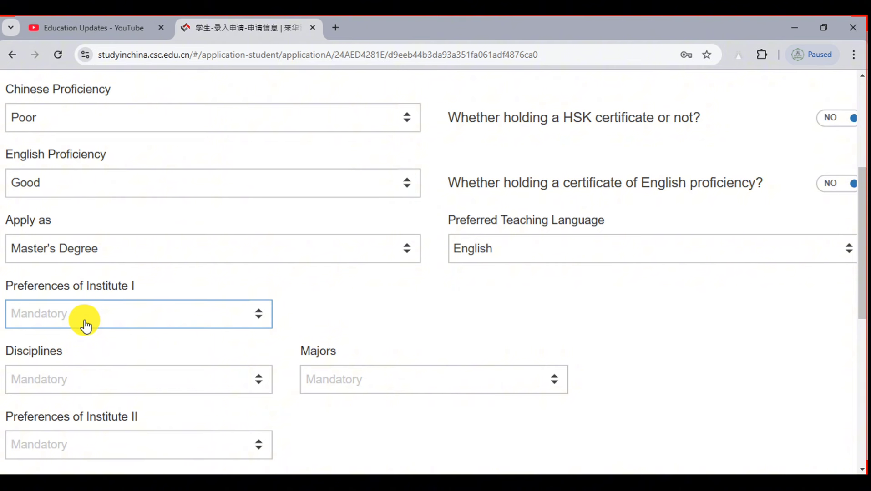
click(85, 324)
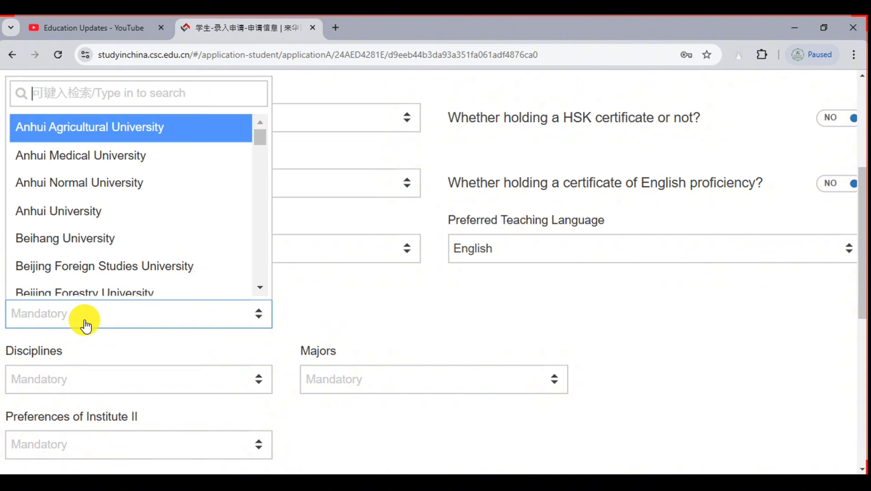
click(351, 317)
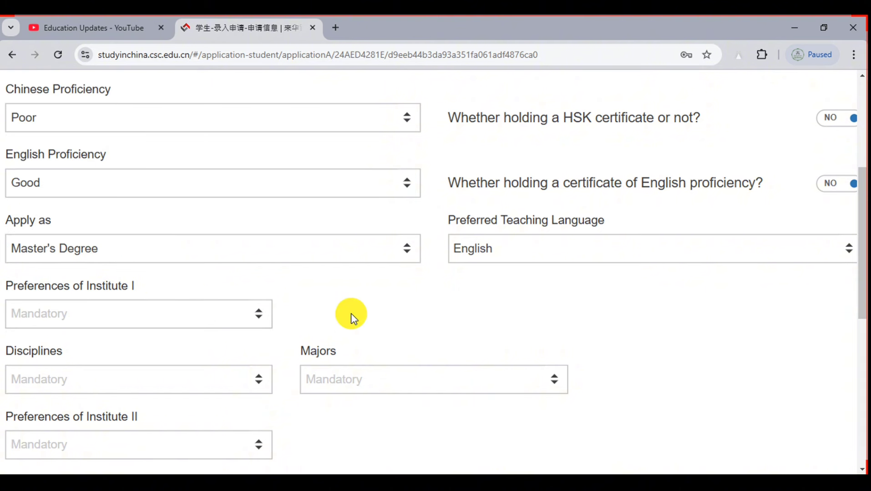
Search Google in a new tab for 'Universities Under csc scholarship'
click(334, 28)
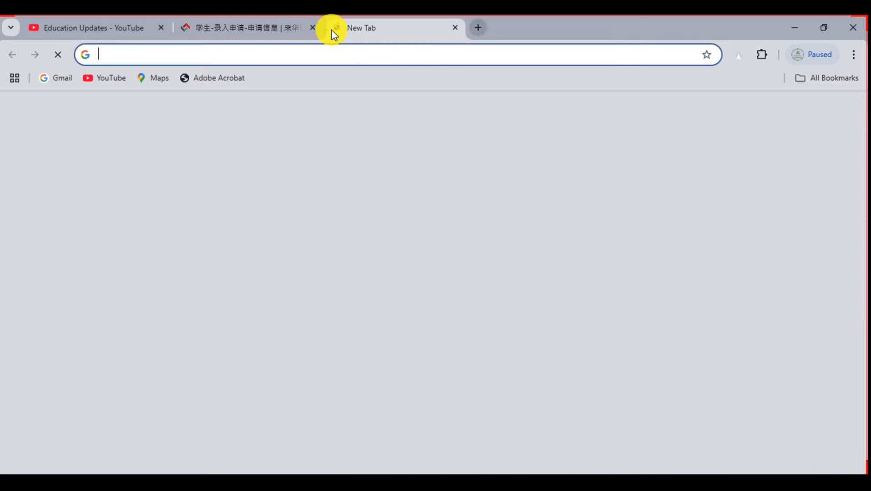
scroll(310, 239, up, 5)
scroll(310, 239, up, 1)
click(231, 344)
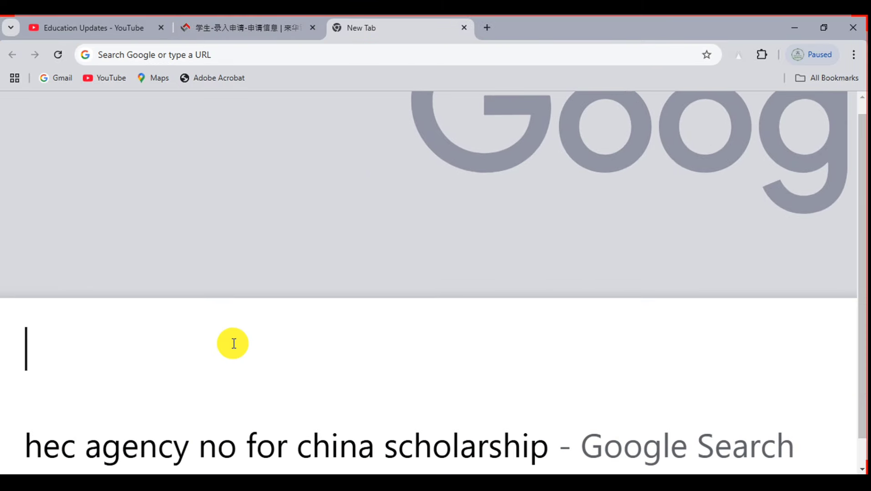
text(Uni)
key(Right)
key(BackSpace)
key(BackSpace)
key(BackSpace)
key(BackSpace)
key(BackSpace)
key(BackSpace)
key(BackSpace)
key(BackSpace)
key(BackSpace)
key(BackSpace)
key(BackSpace)
key(BackSpace)
key(BackSpace)
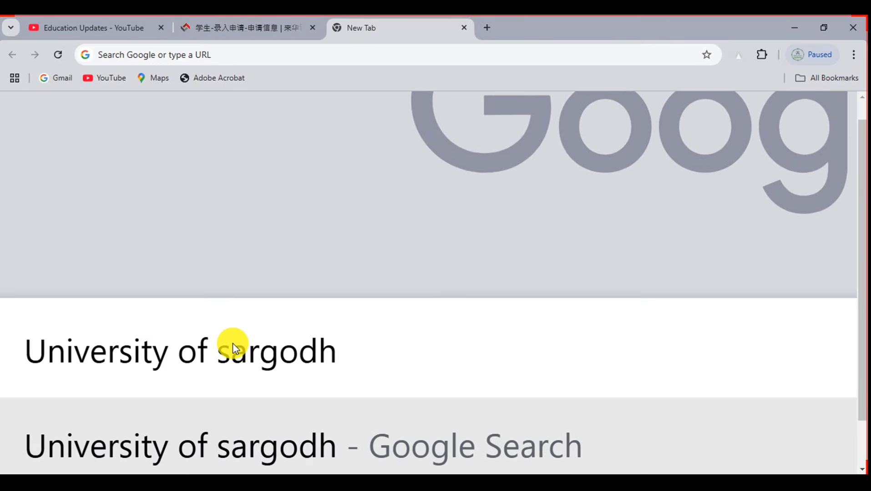
text(ies Under)
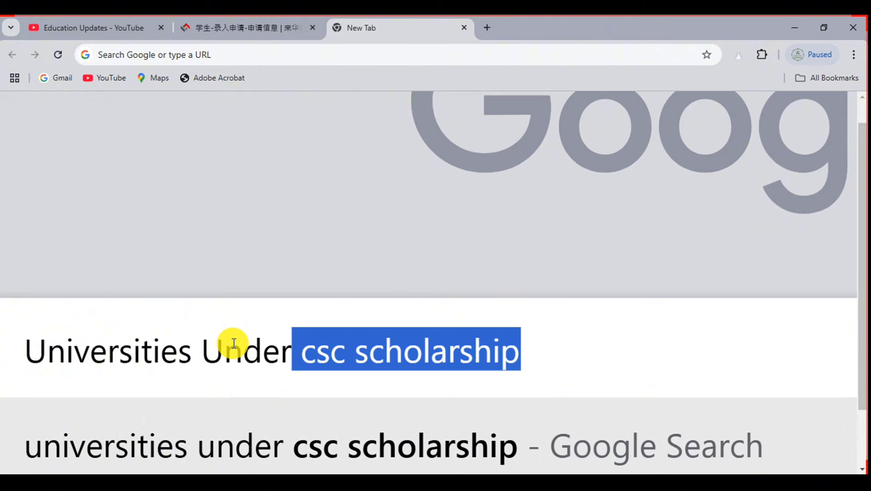
key(Right)
key(Return)
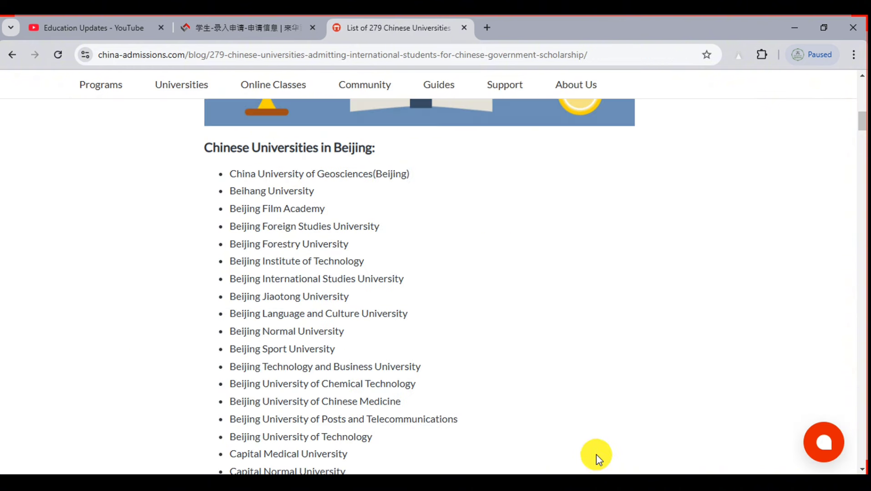
Scan the Beijing universities on China Admissions' list, then switch back to the CSC form tab
drag(233, 173, 392, 374)
click(391, 374)
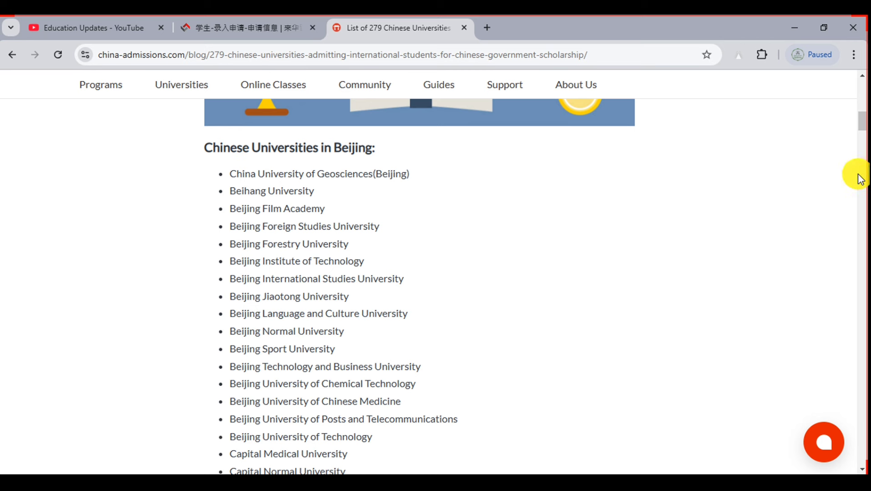
scroll(864, 132, down, 2)
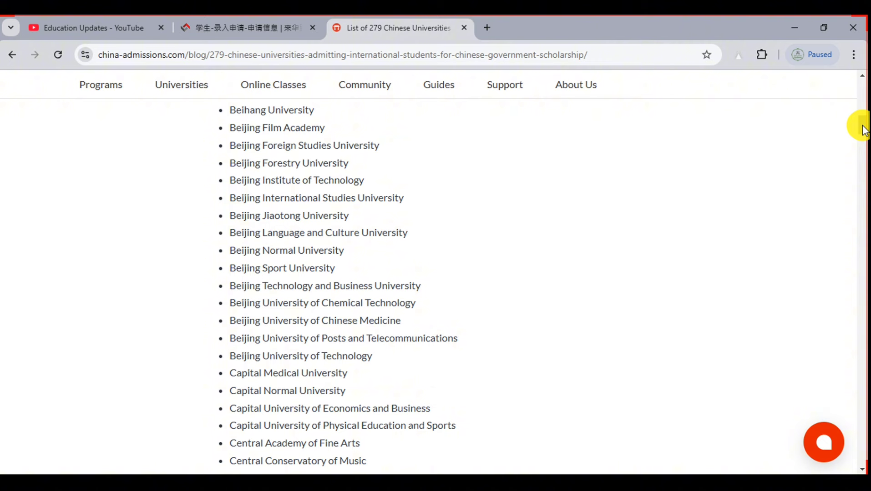
click(268, 27)
Search 'har' and choose Harbin Institute of Technology as the Preferences of Institute I
click(93, 320)
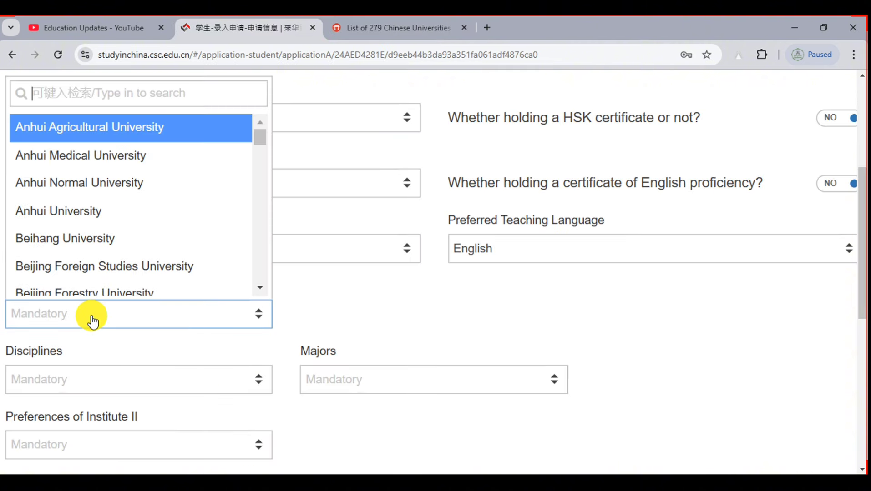
text(h)
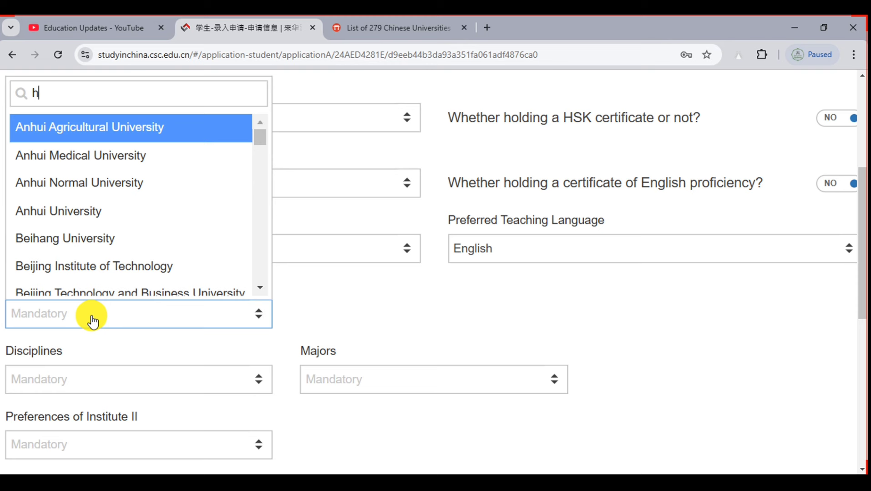
text(er)
key(BackSpace)
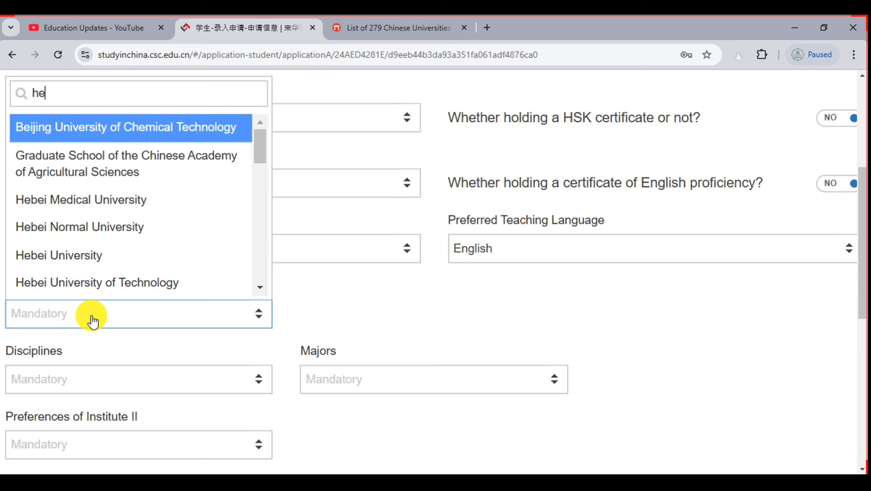
text(r)
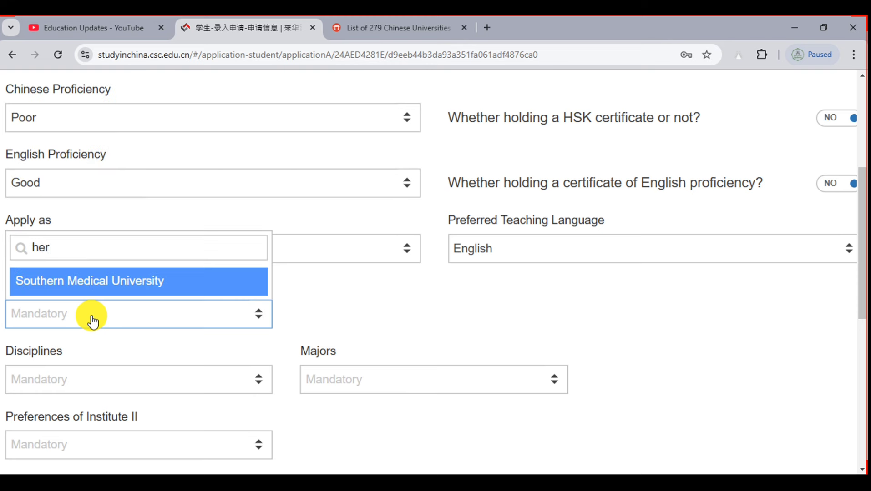
text(b)
key(BackSpace)
key(BackSpace)
key(BackSpace)
key(BackSpace)
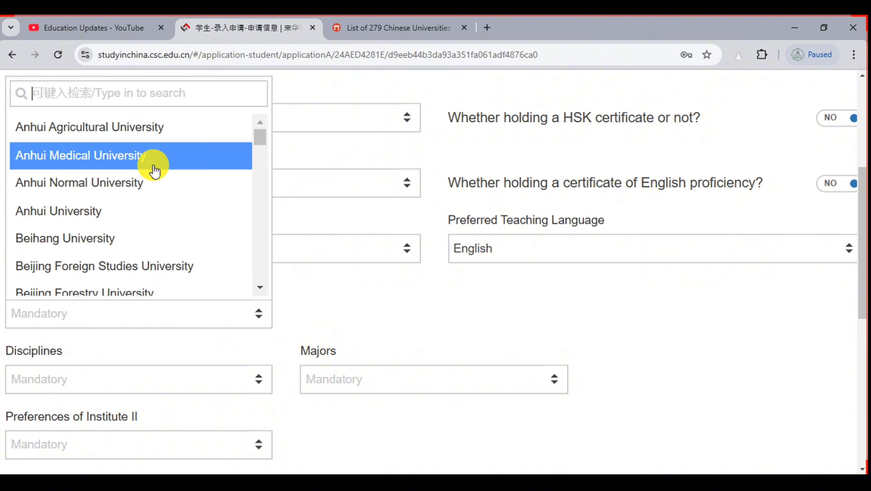
text(har)
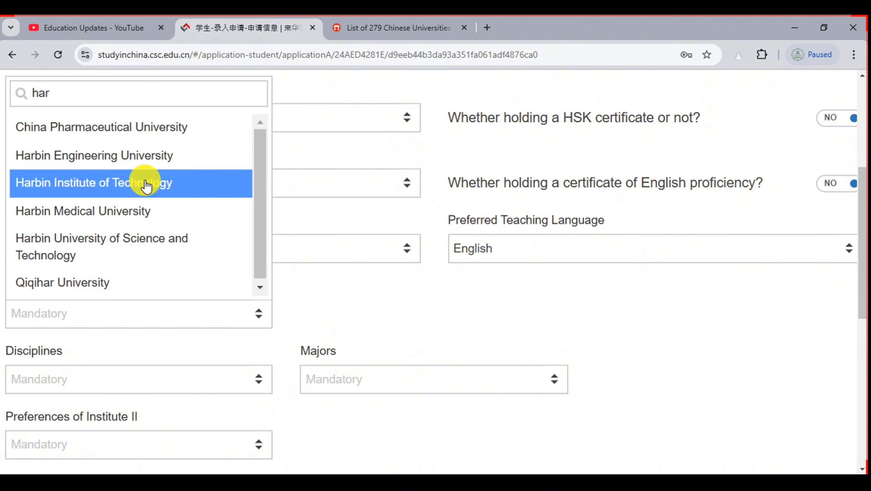
click(116, 184)
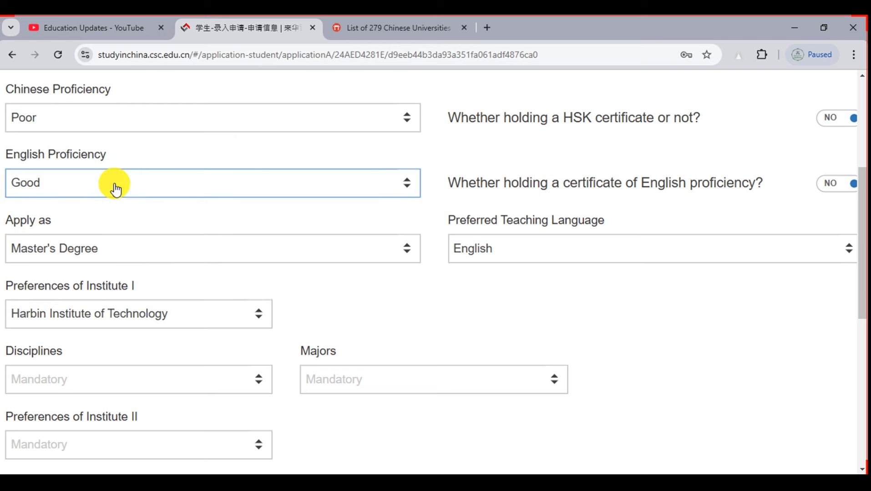
click(40, 388)
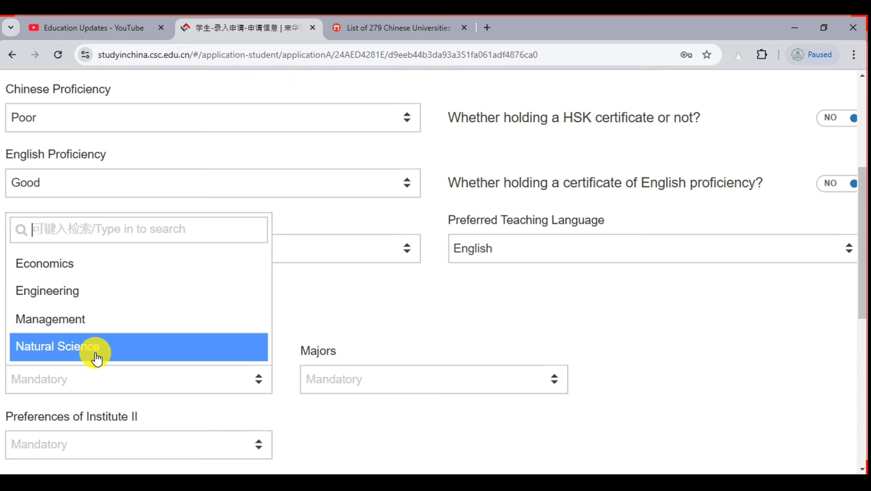
Set preference I's discipline to Engineering and major to Computer Science and Technology
click(82, 293)
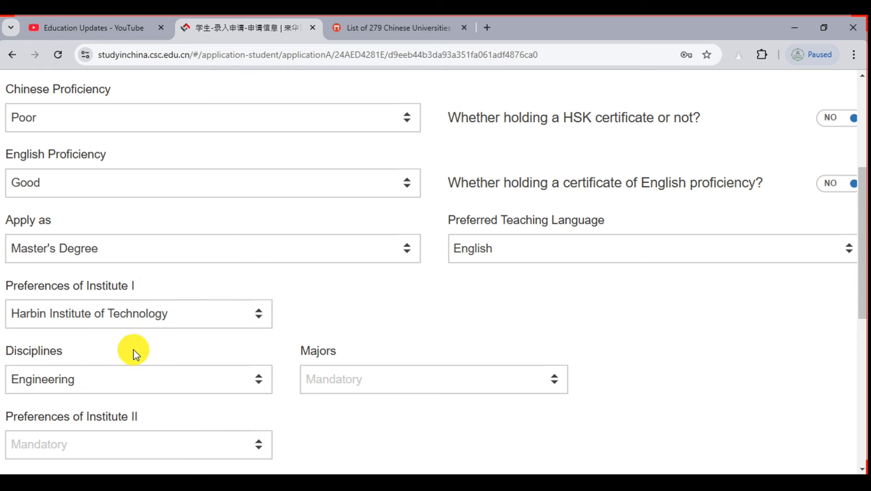
click(427, 378)
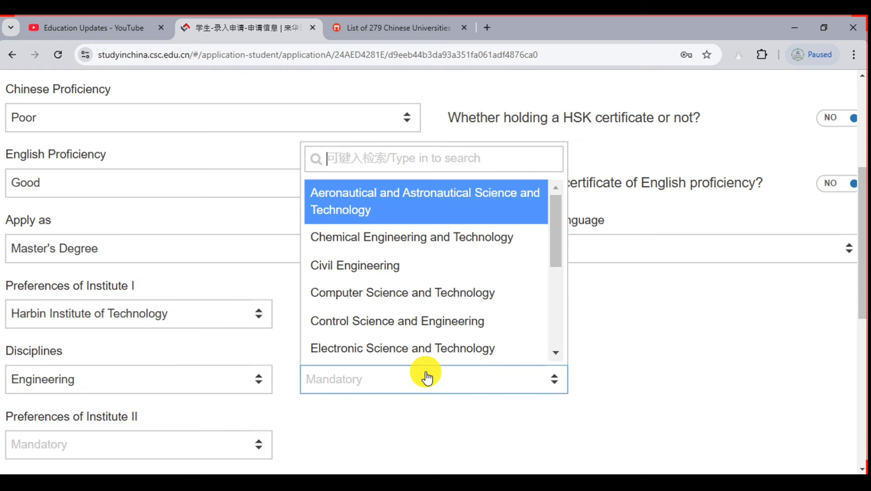
click(413, 309)
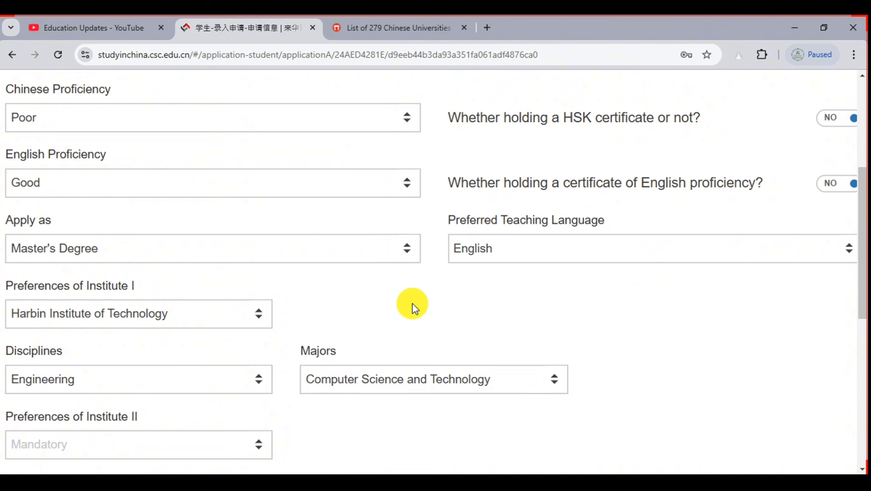
drag(861, 200, 864, 222)
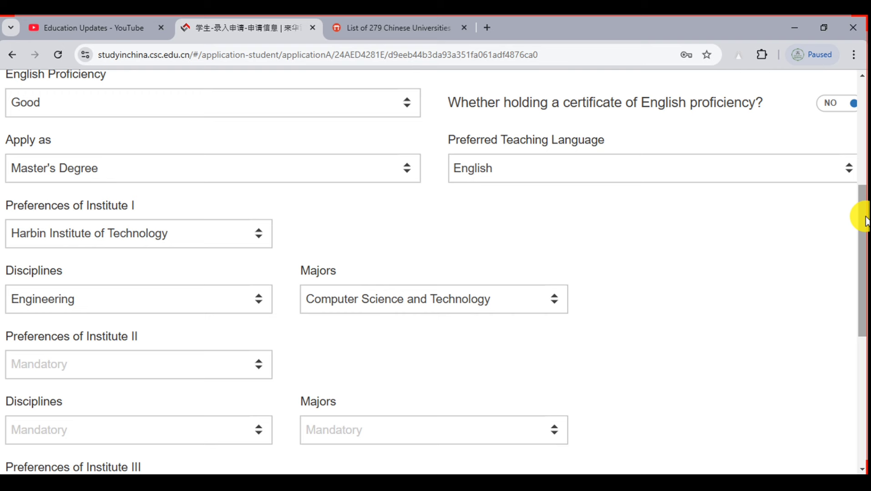
drag(865, 222, 862, 241)
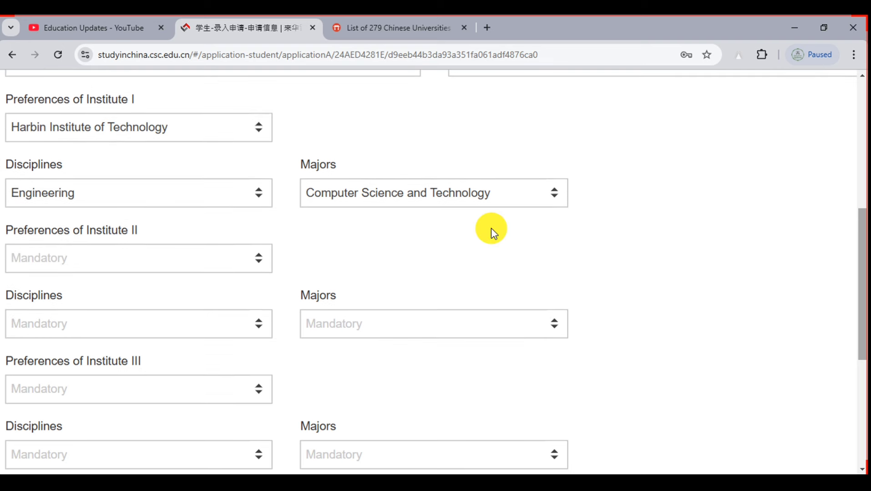
Fill preference II with Anhui Agricultural University and Natural Science, leaving the major unset
click(136, 259)
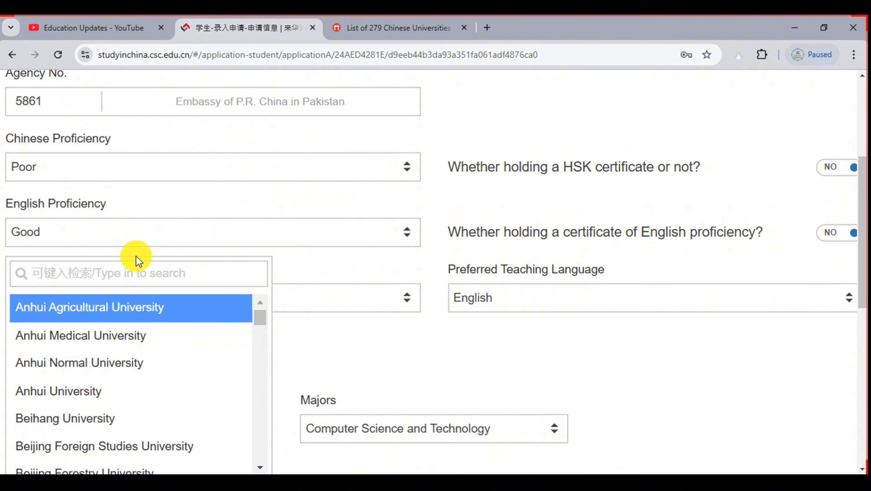
click(81, 309)
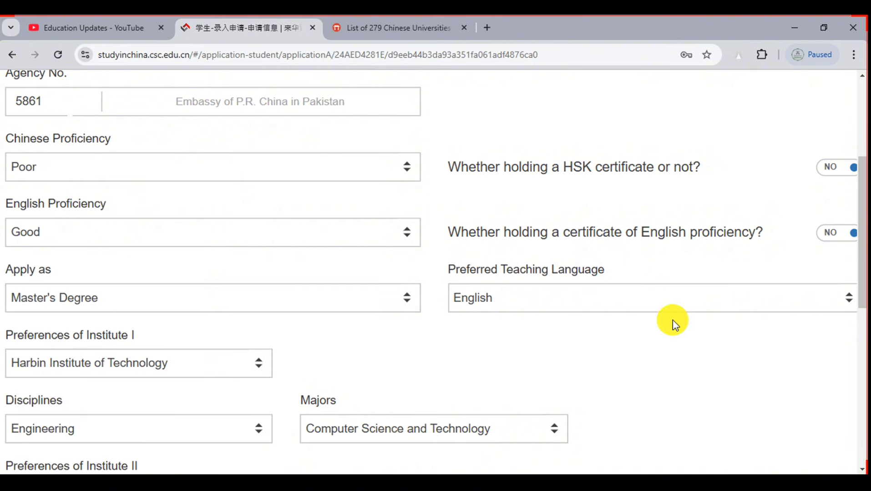
drag(862, 188, 865, 244)
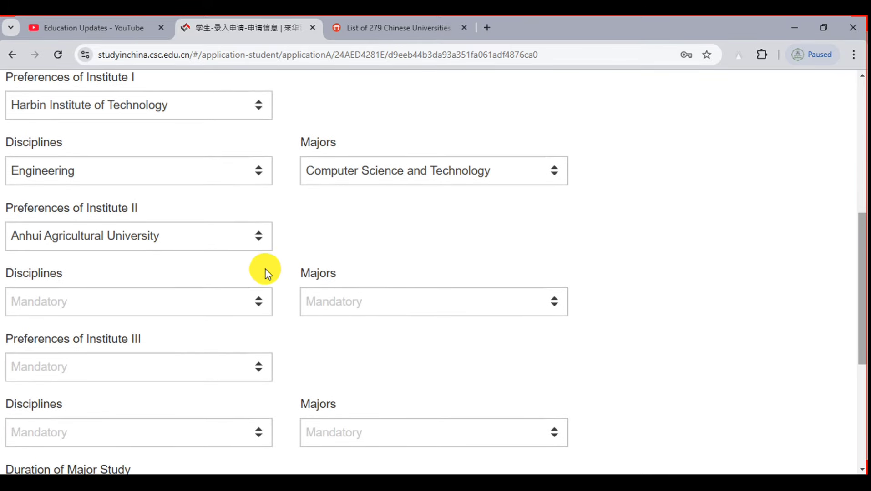
click(146, 302)
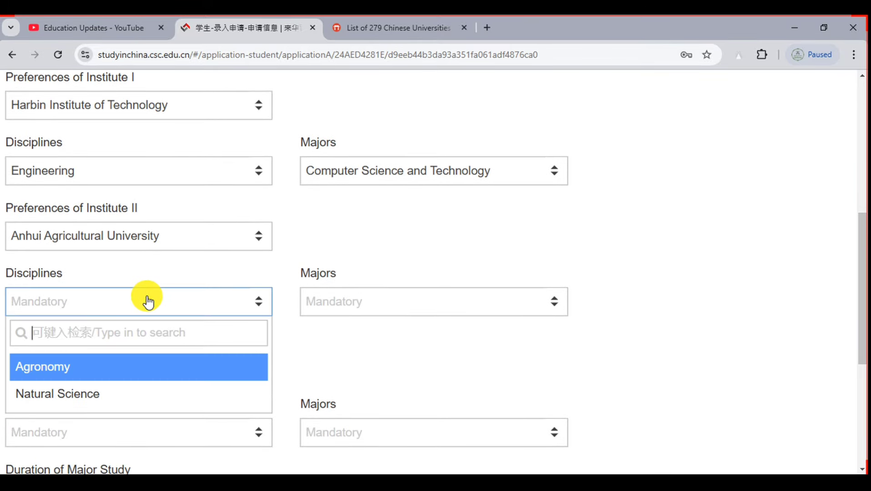
click(114, 396)
click(371, 310)
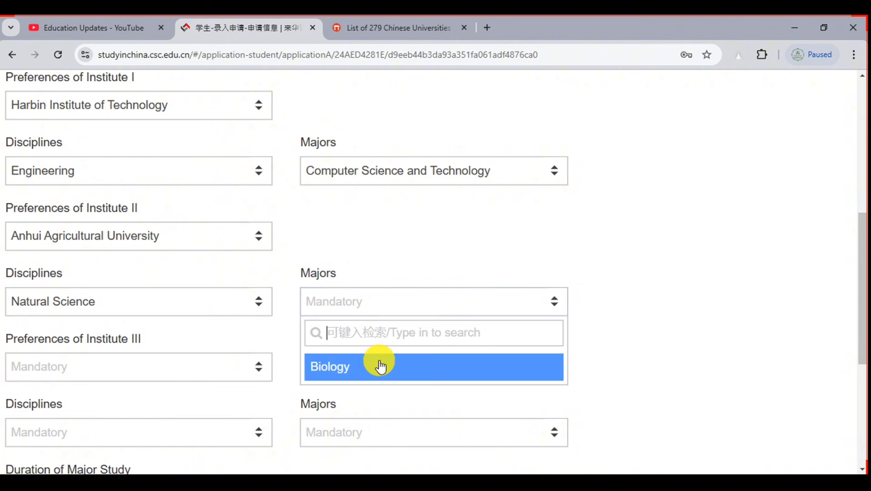
double_click(197, 282)
Change preference II to Harbin Institute of Technology, Engineering, Computer Science and Technology
click(169, 247)
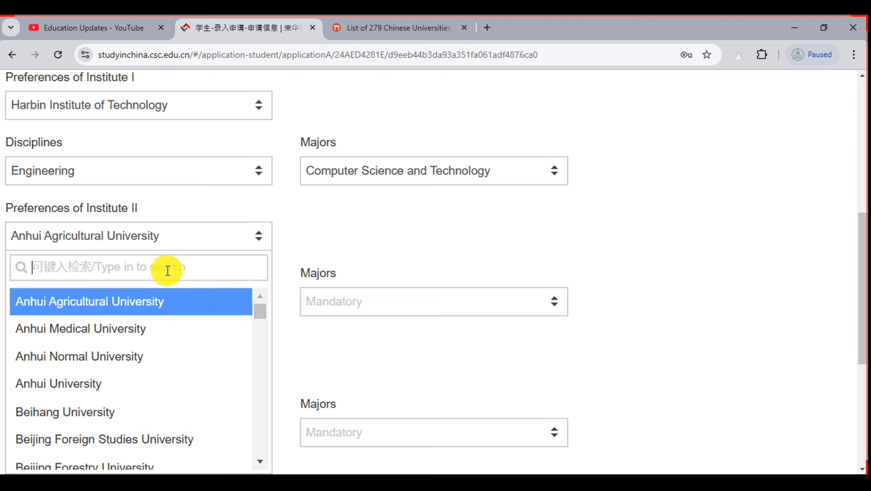
text(har)
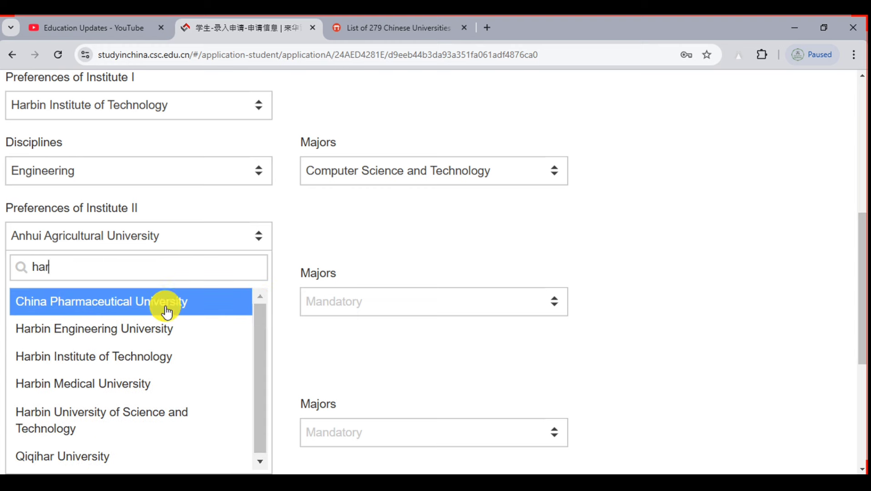
click(164, 356)
click(229, 301)
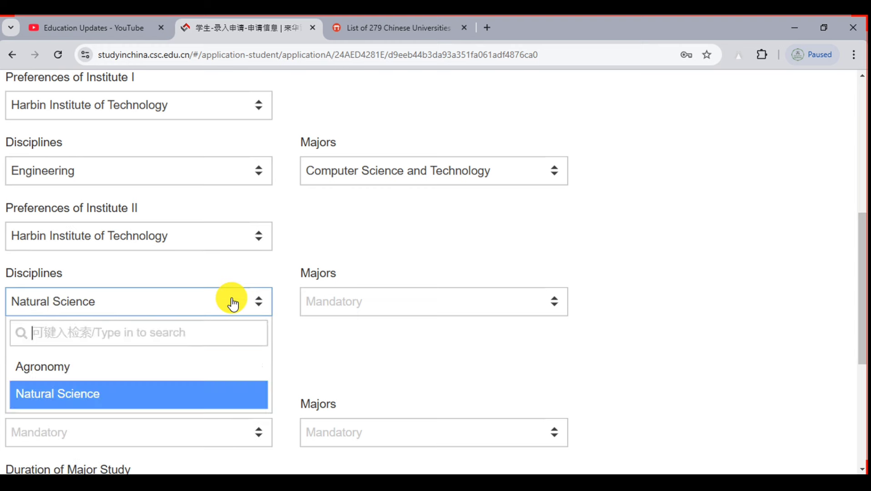
click(229, 301)
click(165, 297)
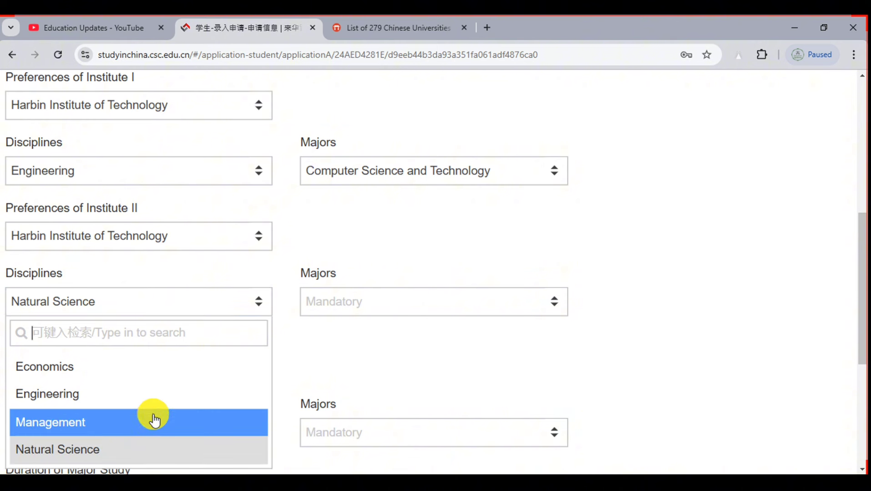
click(146, 399)
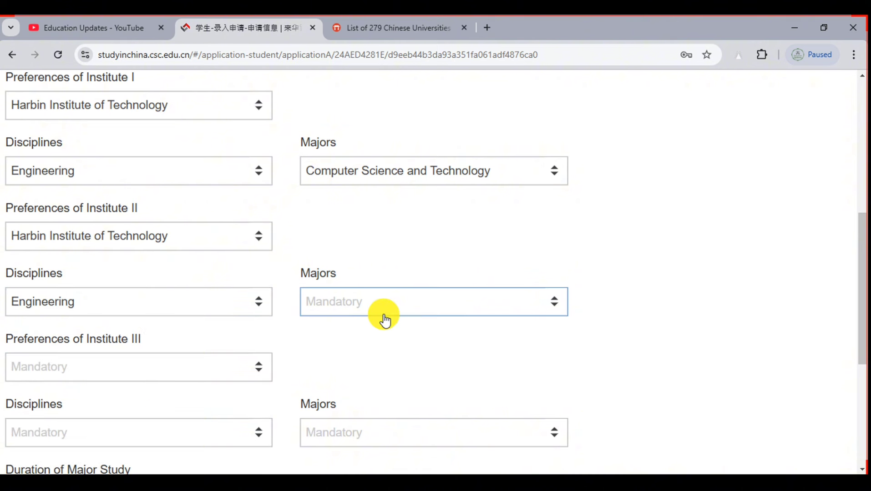
click(395, 294)
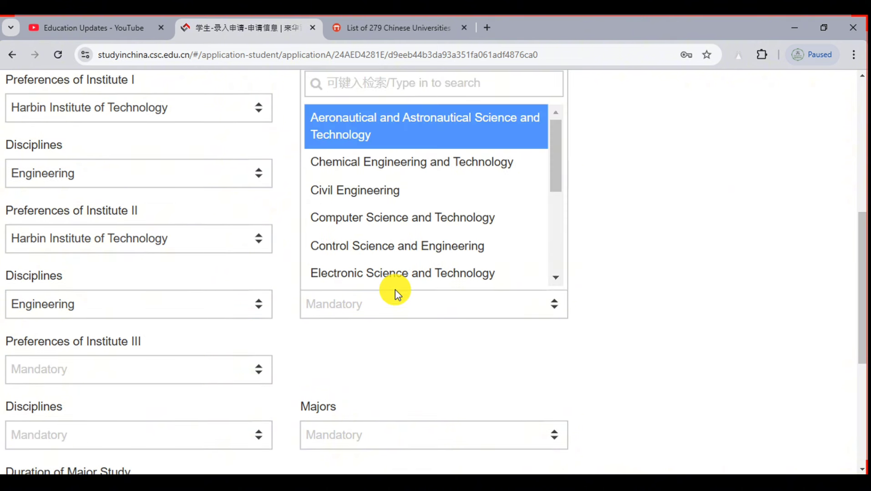
click(406, 220)
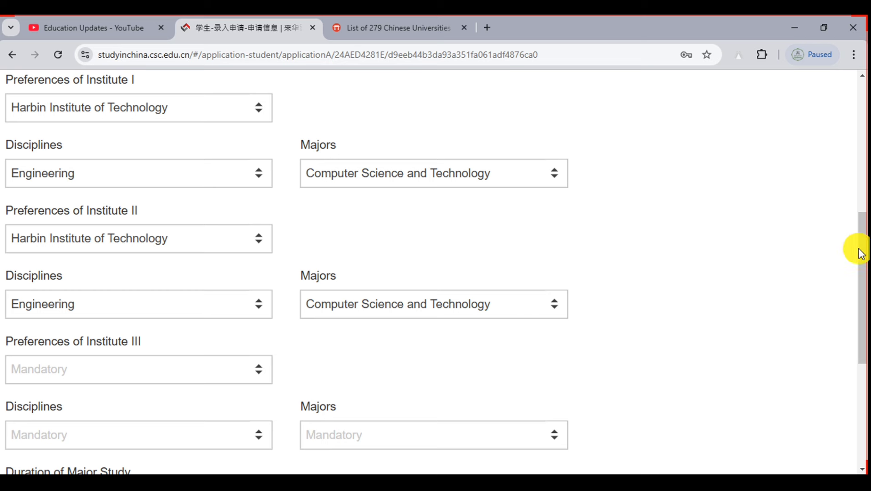
Search 'har' for Institute III: Harbin University of Science and Technology, Engineering, Computer Science and Technology
scroll(860, 255, down, 2)
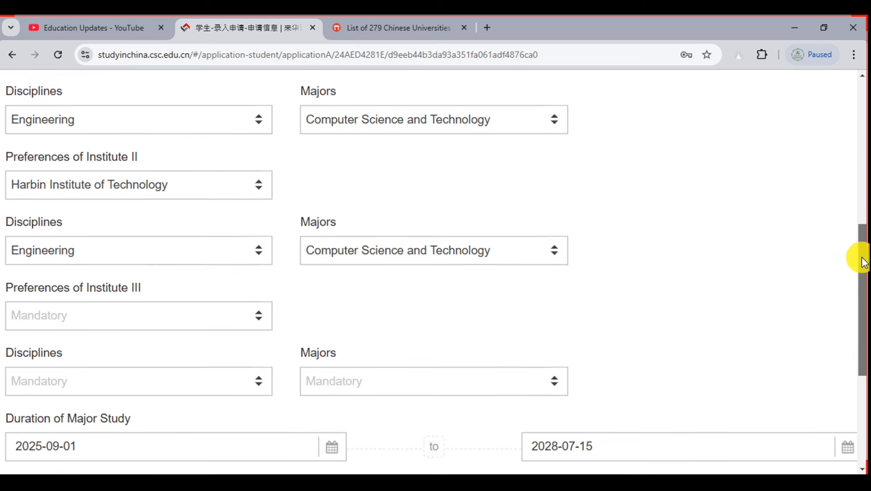
click(147, 309)
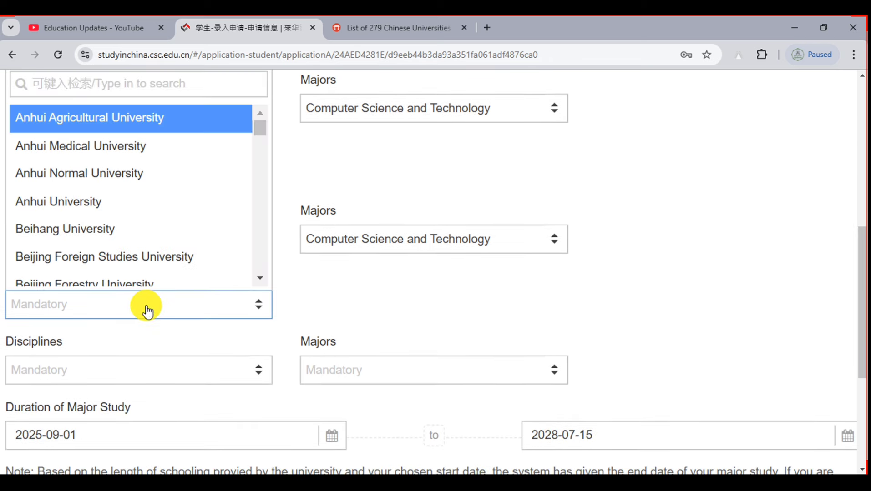
text(ha)
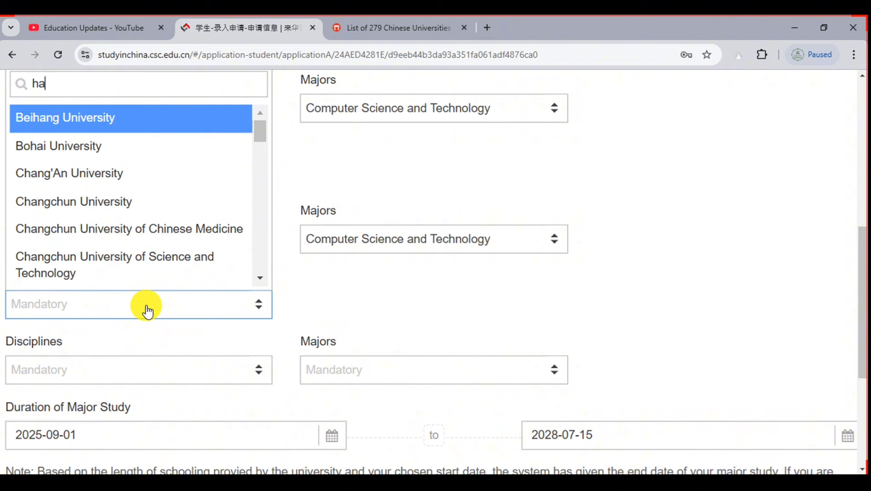
text(r)
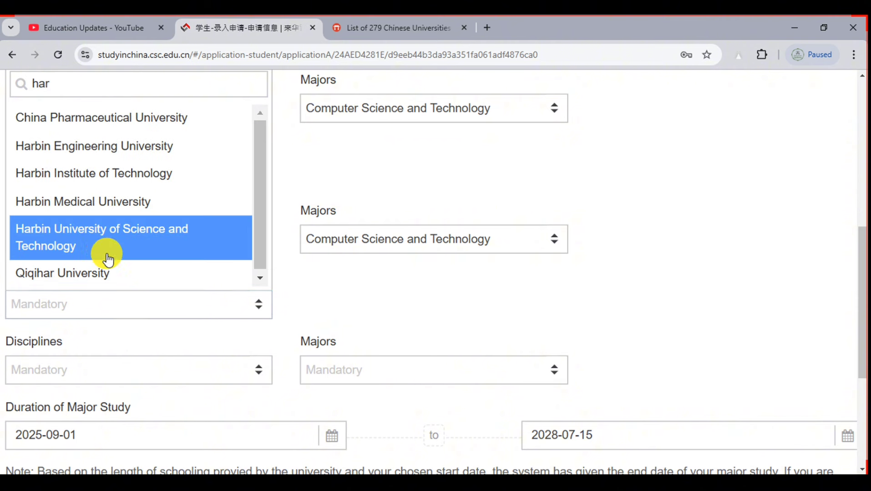
click(102, 255)
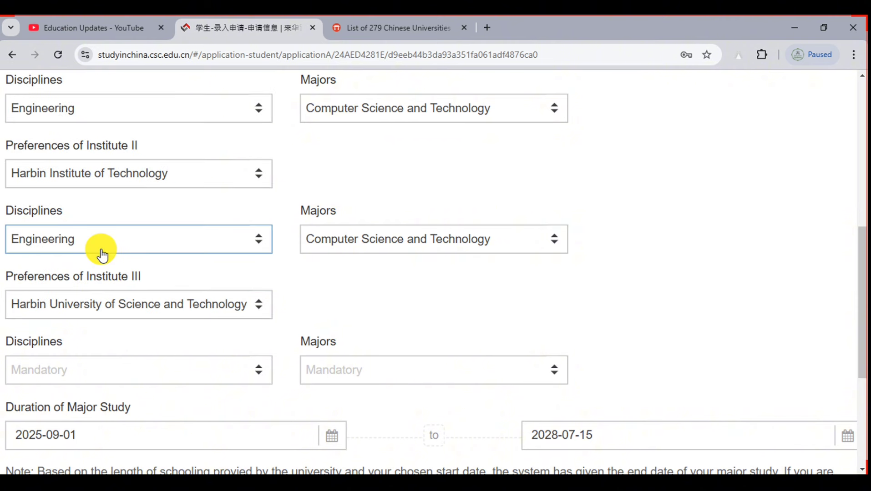
click(165, 378)
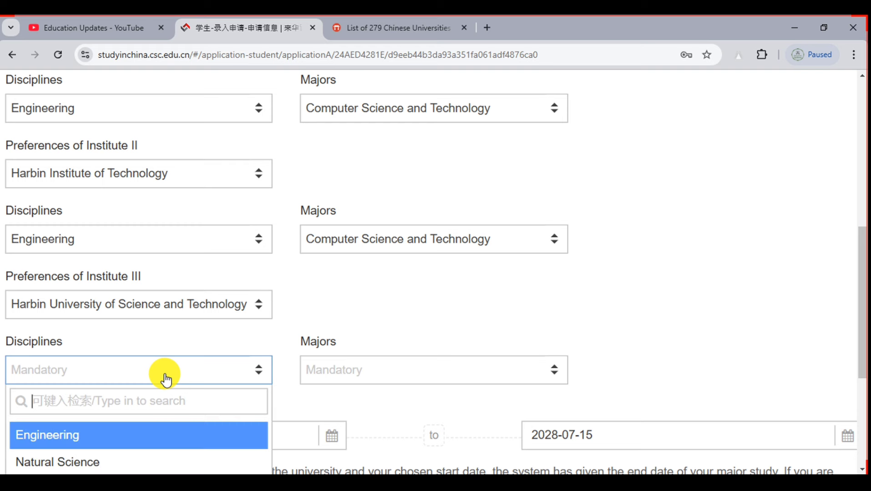
click(159, 430)
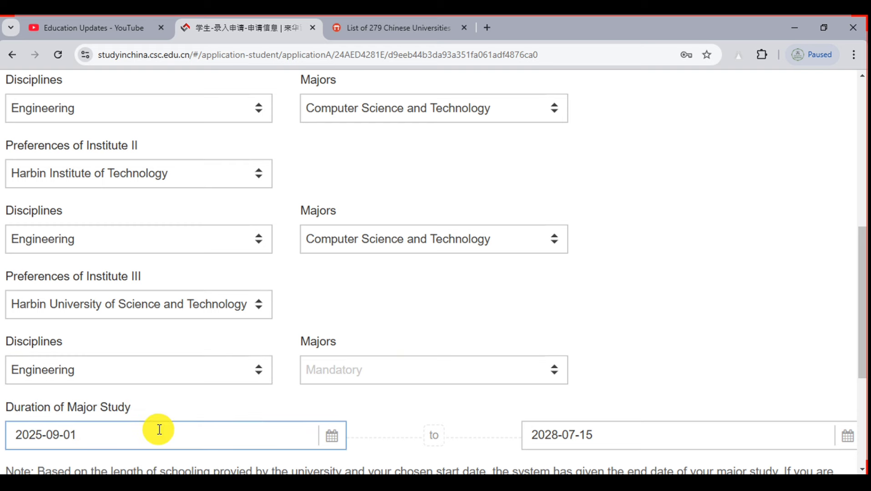
click(353, 370)
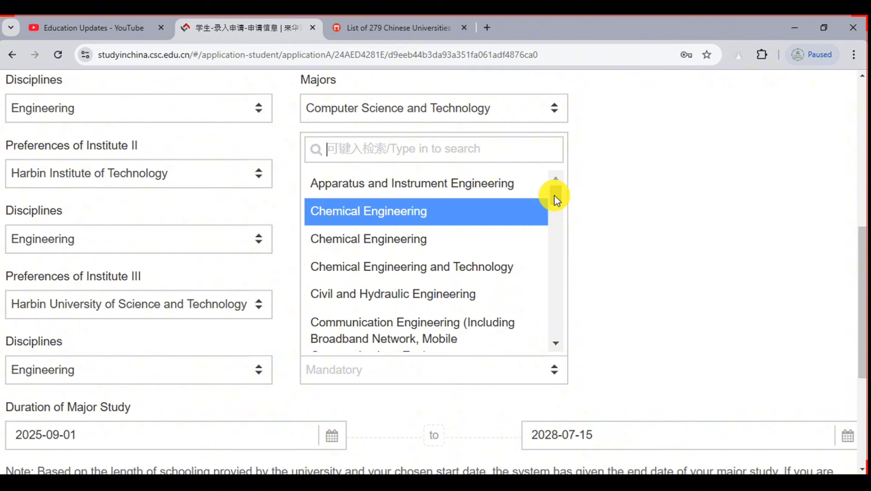
scroll(555, 200, down, 3)
click(430, 248)
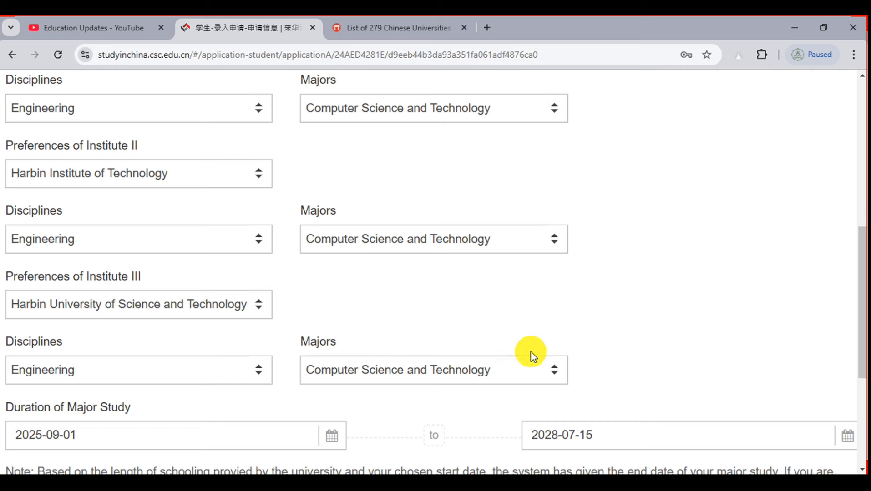
scroll(605, 457, down, 5)
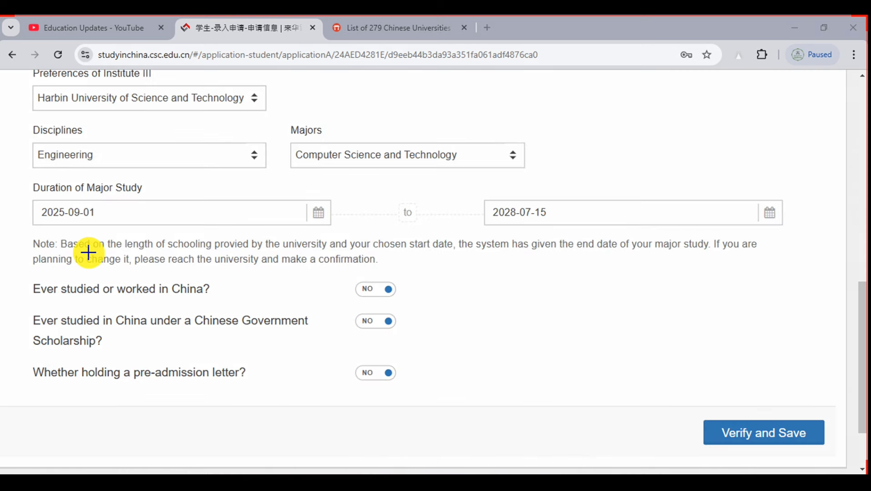
drag(24, 184, 344, 225)
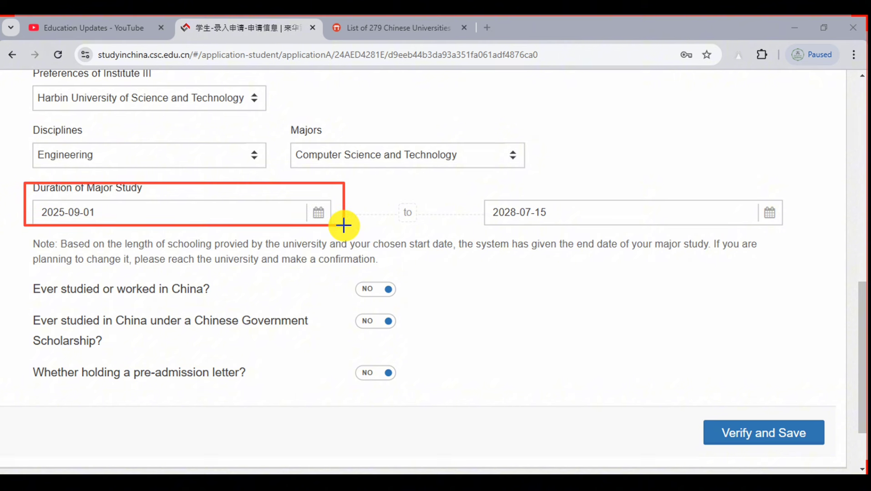
mouse_move(469, 188)
mouse_down()
mouse_move(762, 205)
mouse_move(816, 227)
mouse_up()
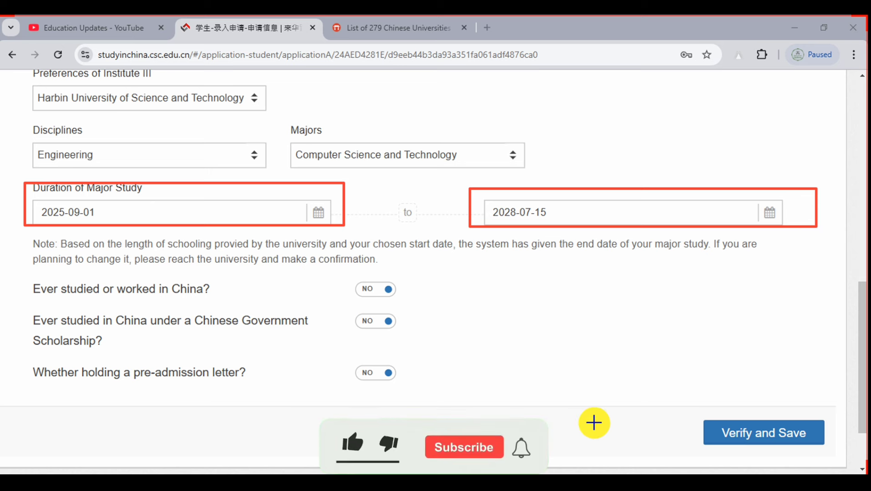
key(e)
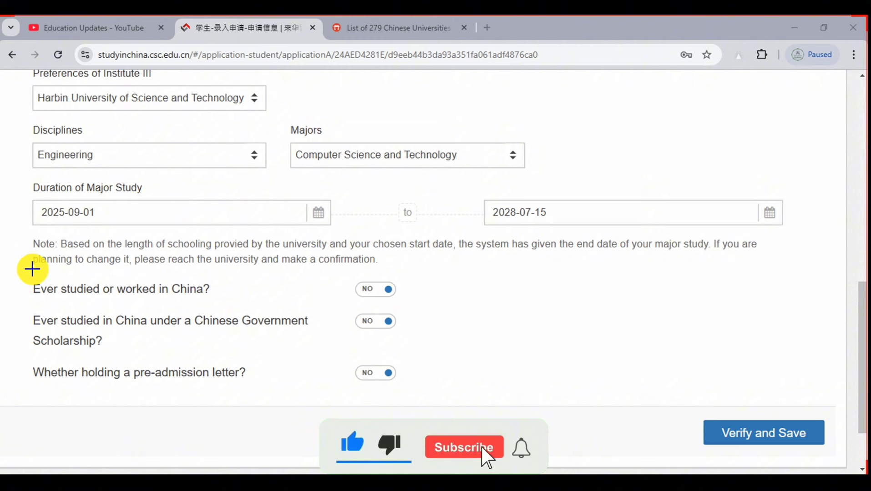
drag(32, 269, 490, 301)
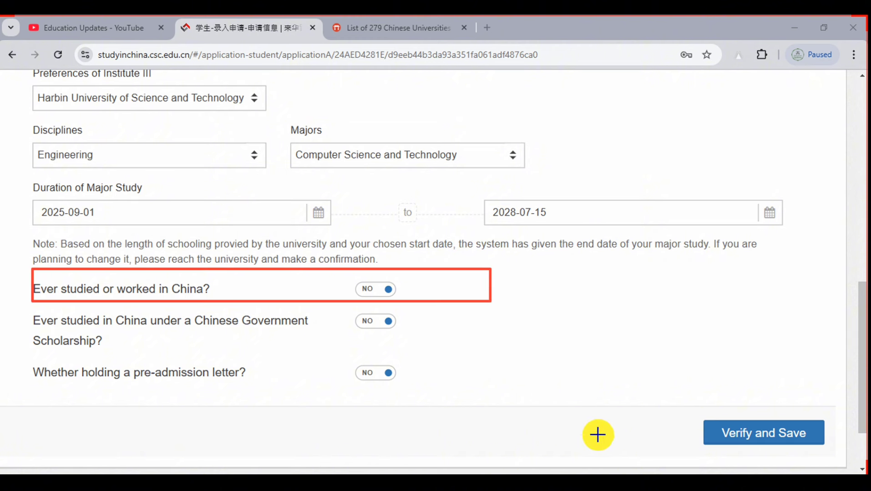
key(e)
mouse_move(21, 298)
mouse_down()
mouse_move(437, 341)
mouse_move(492, 358)
mouse_up()
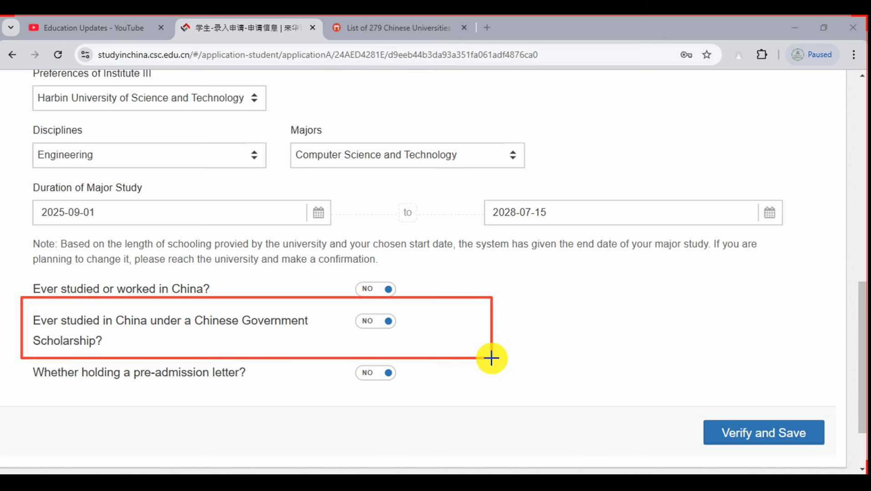
drag(22, 363, 485, 385)
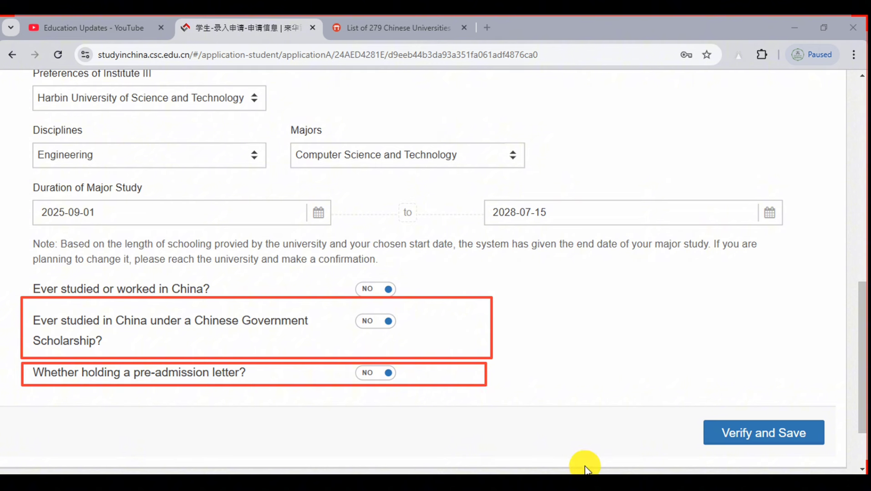
key(Escape)
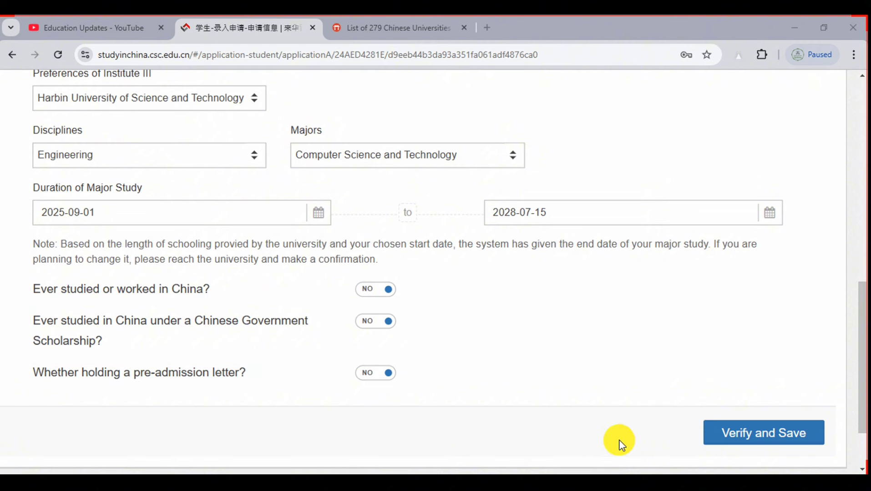
Verify and Save the form, then outline the ID Photo row of Supporting Documents in red
click(782, 430)
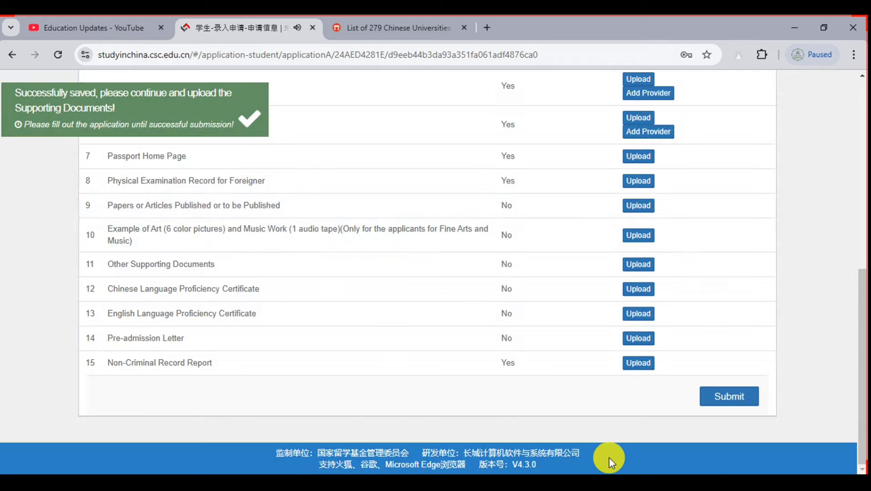
scroll(66, 100, up, 5)
scroll(66, 100, down, 2)
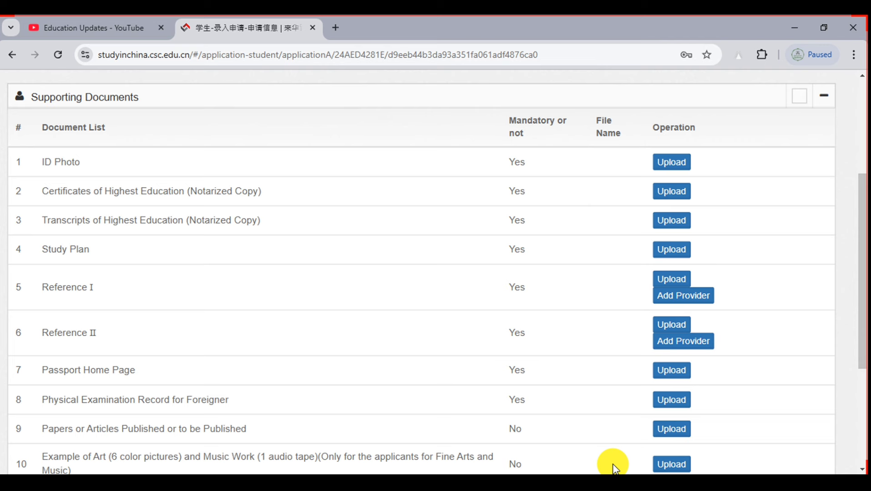
key(super+shift+s)
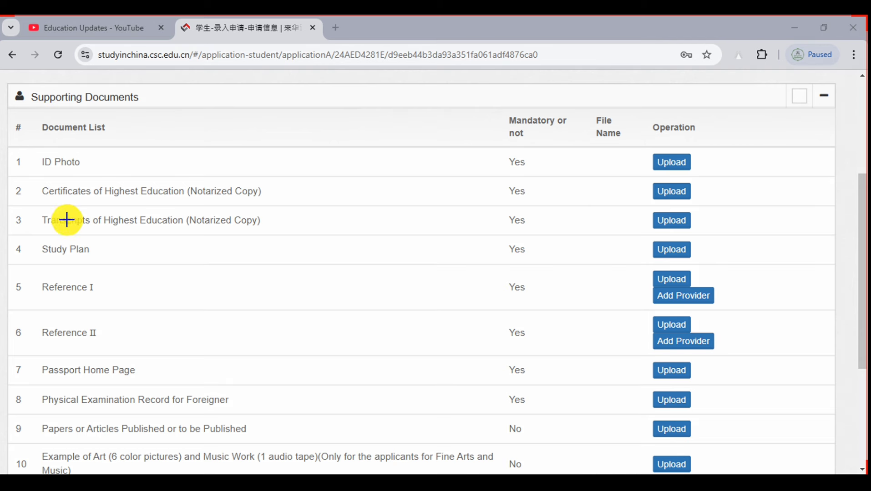
drag(15, 142, 750, 180)
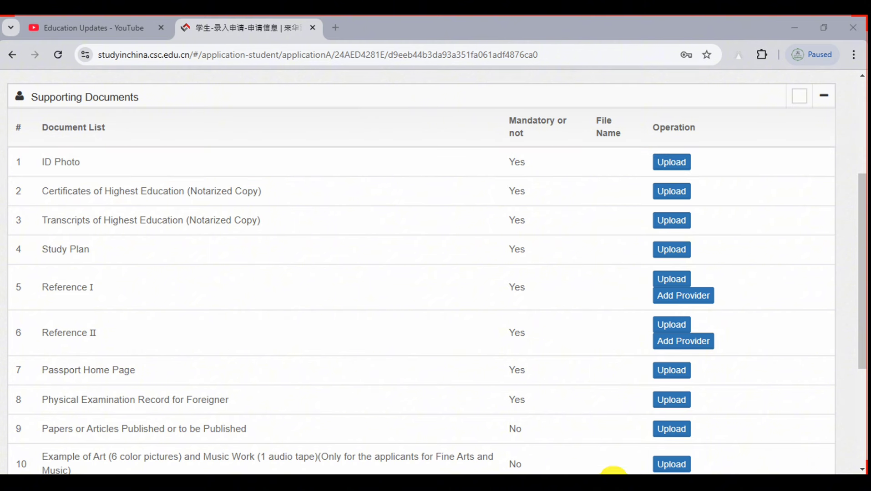
click(660, 170)
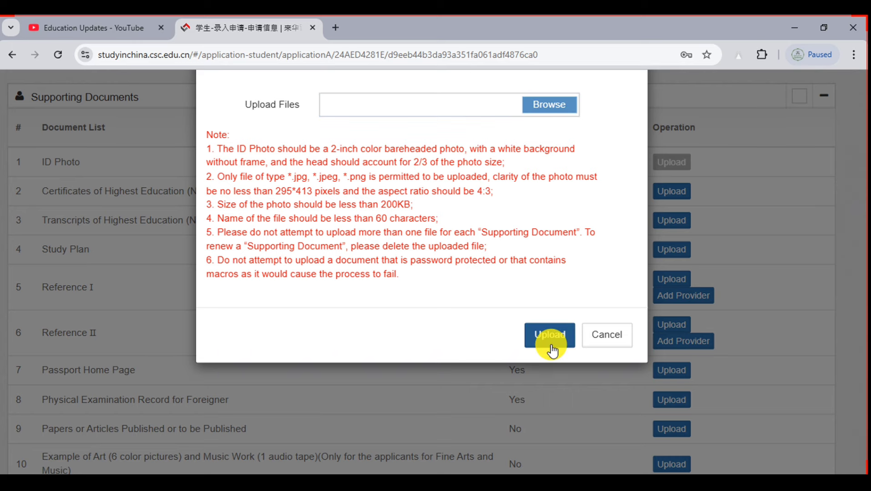
click(609, 463)
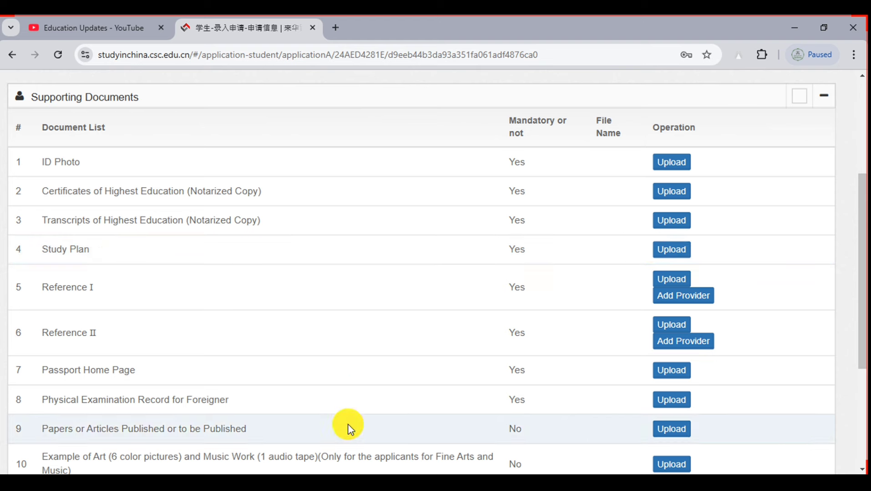
drag(863, 198, 867, 230)
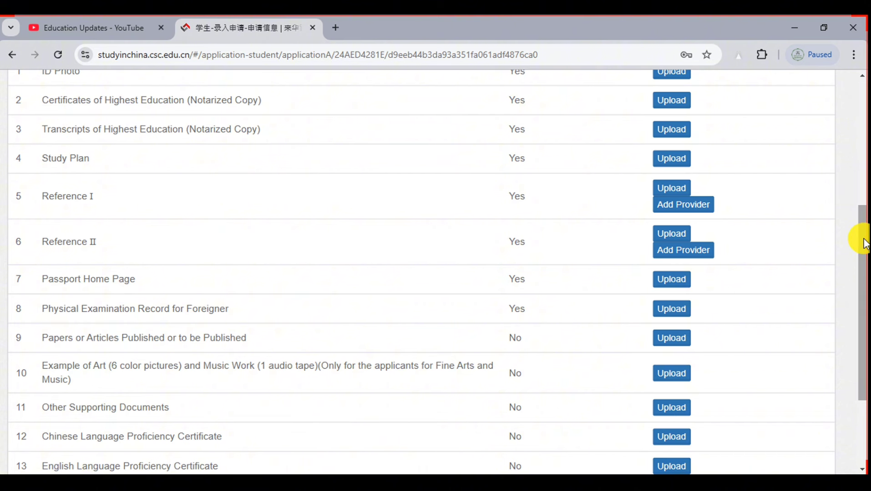
drag(864, 243, 864, 263)
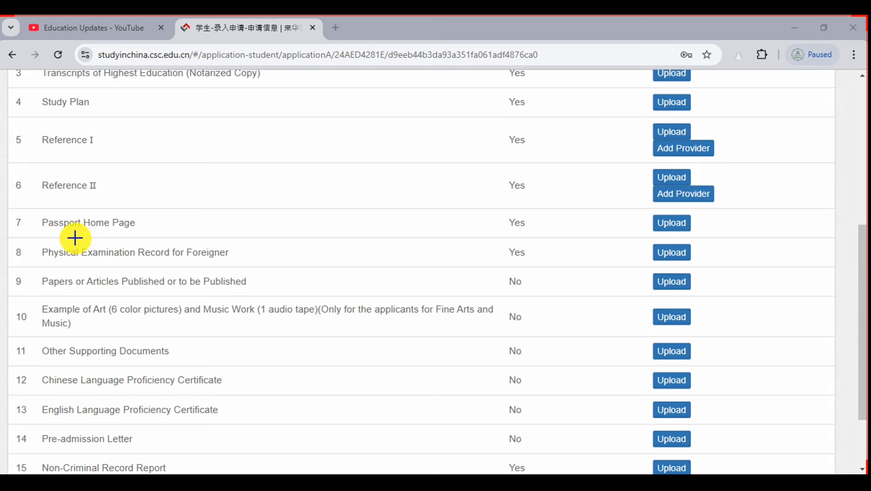
mouse_move(17, 273)
mouse_down()
mouse_move(715, 300)
mouse_move(744, 292)
mouse_up()
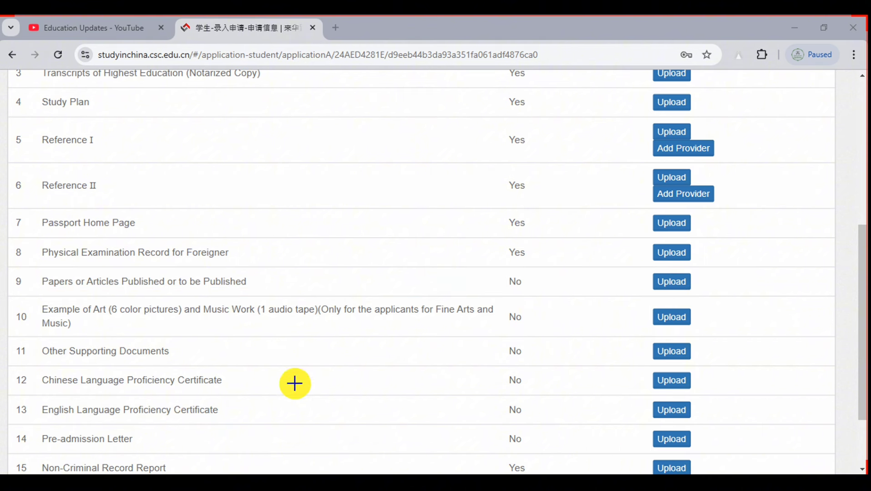
drag(17, 297, 763, 325)
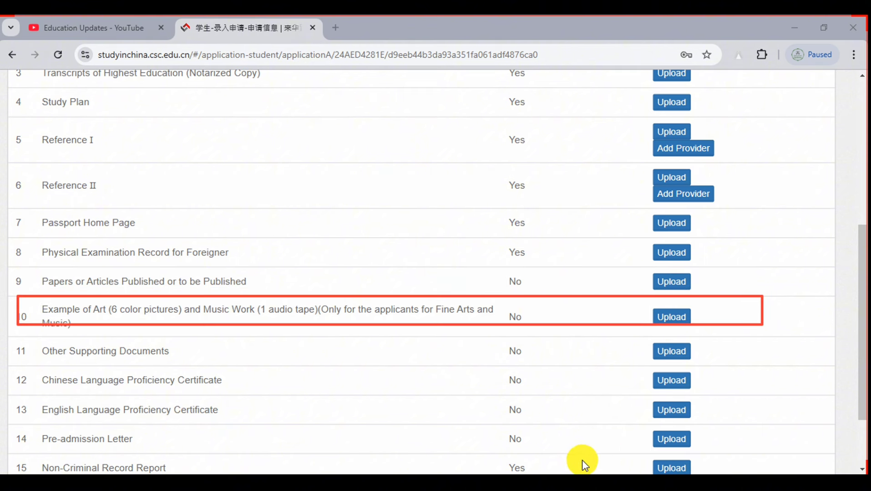
mouse_move(34, 337)
mouse_down()
mouse_move(579, 373)
mouse_move(714, 368)
mouse_up()
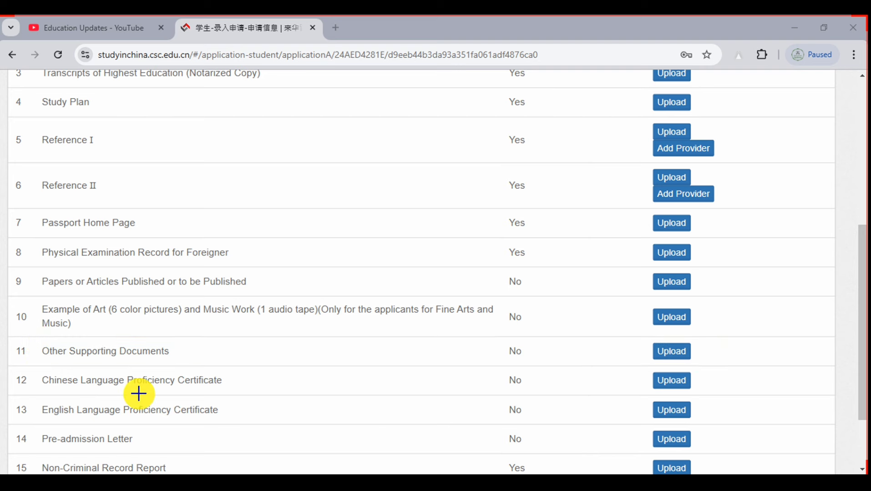
mouse_move(31, 369)
mouse_down()
mouse_move(565, 365)
mouse_move(692, 398)
mouse_move(737, 397)
mouse_up()
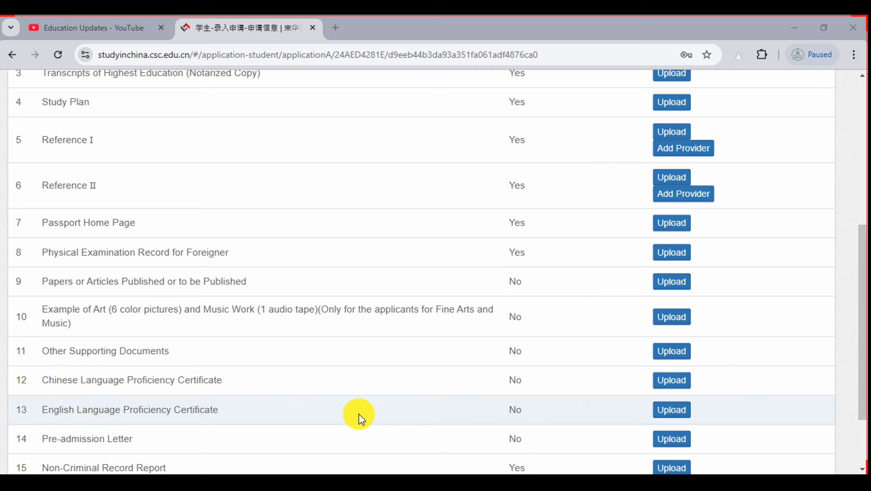
drag(866, 283, 866, 308)
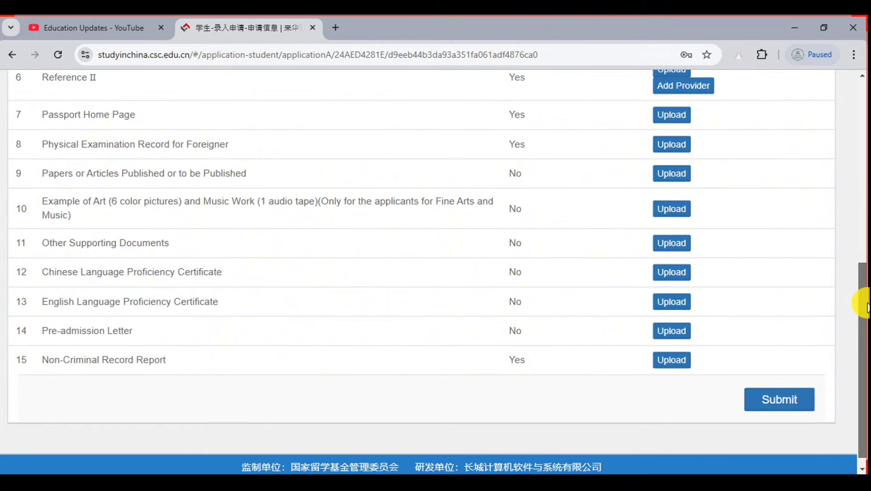